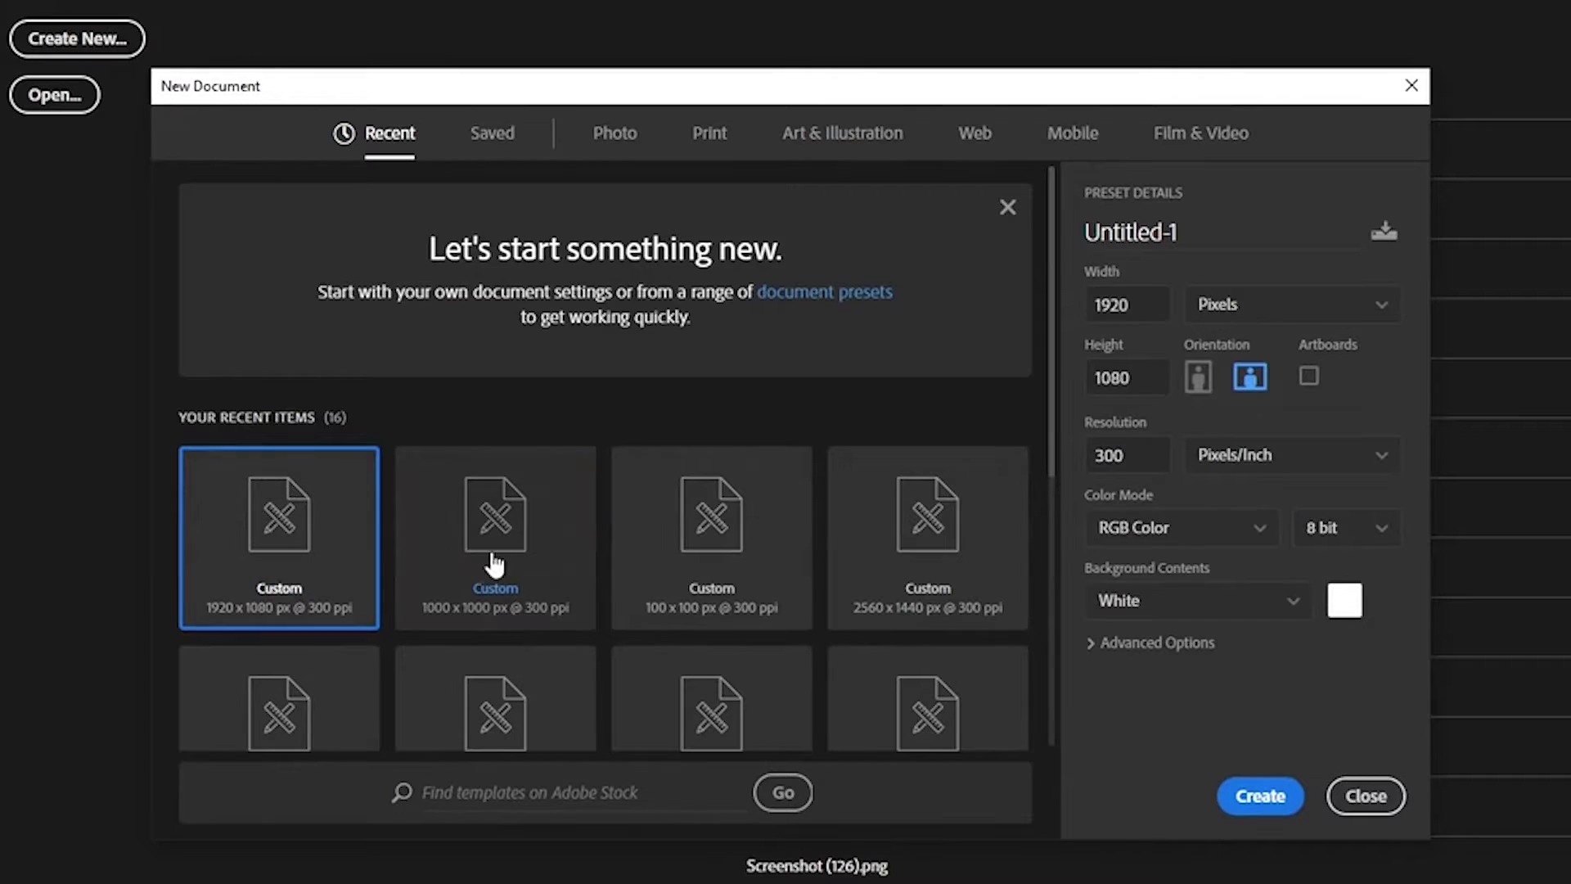
Create a 1000x1000 document filled with light green and unlock its Background into Layer 0
left_click(494, 561)
left_click(1255, 796)
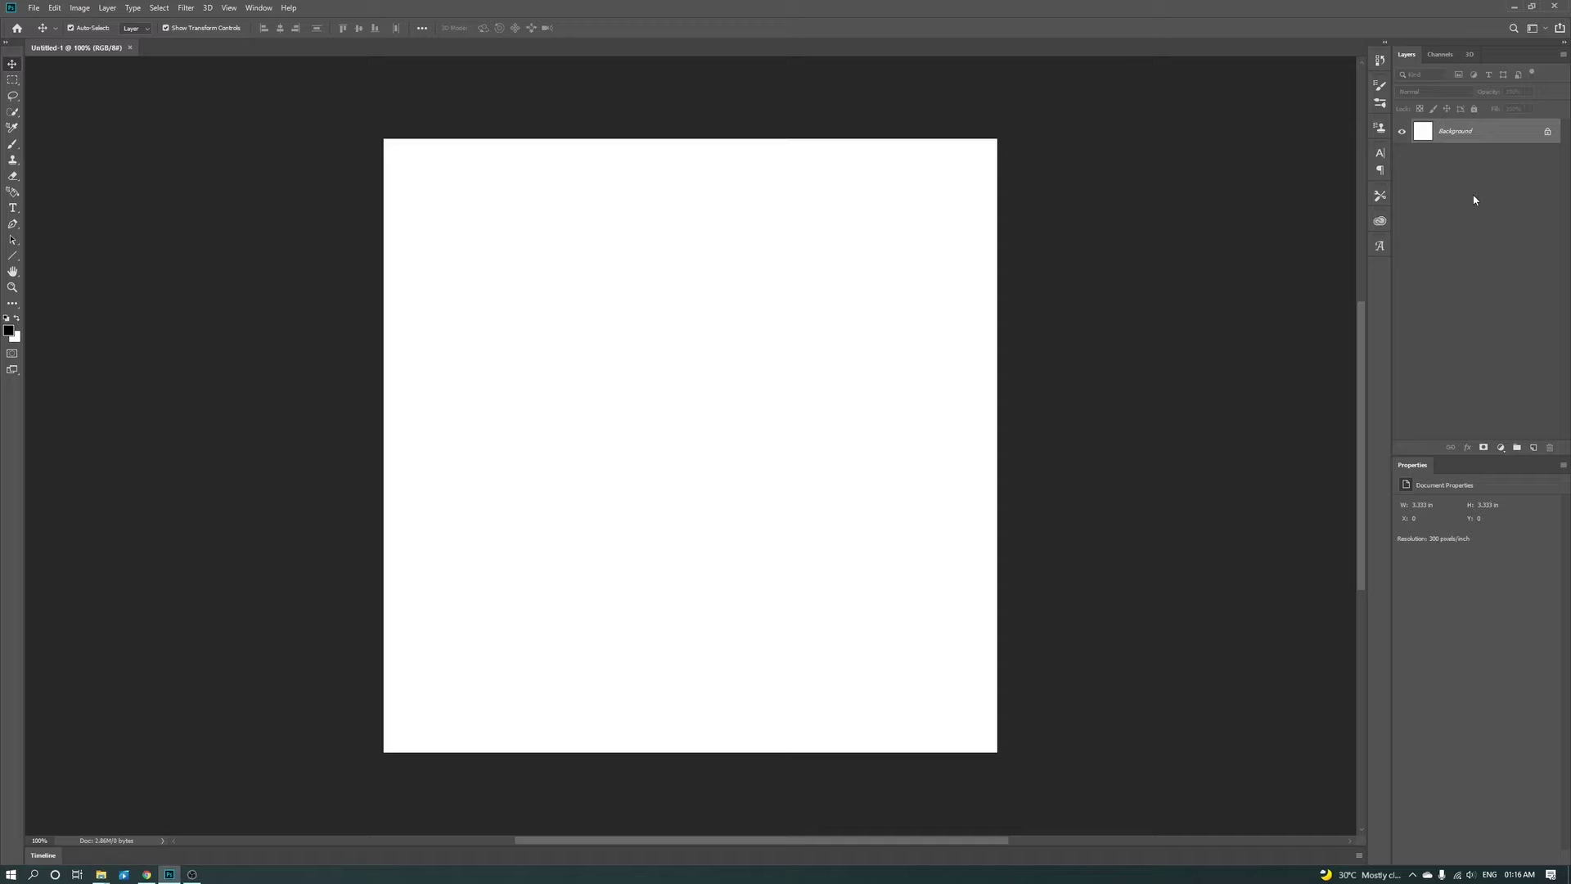
left_click(8, 331)
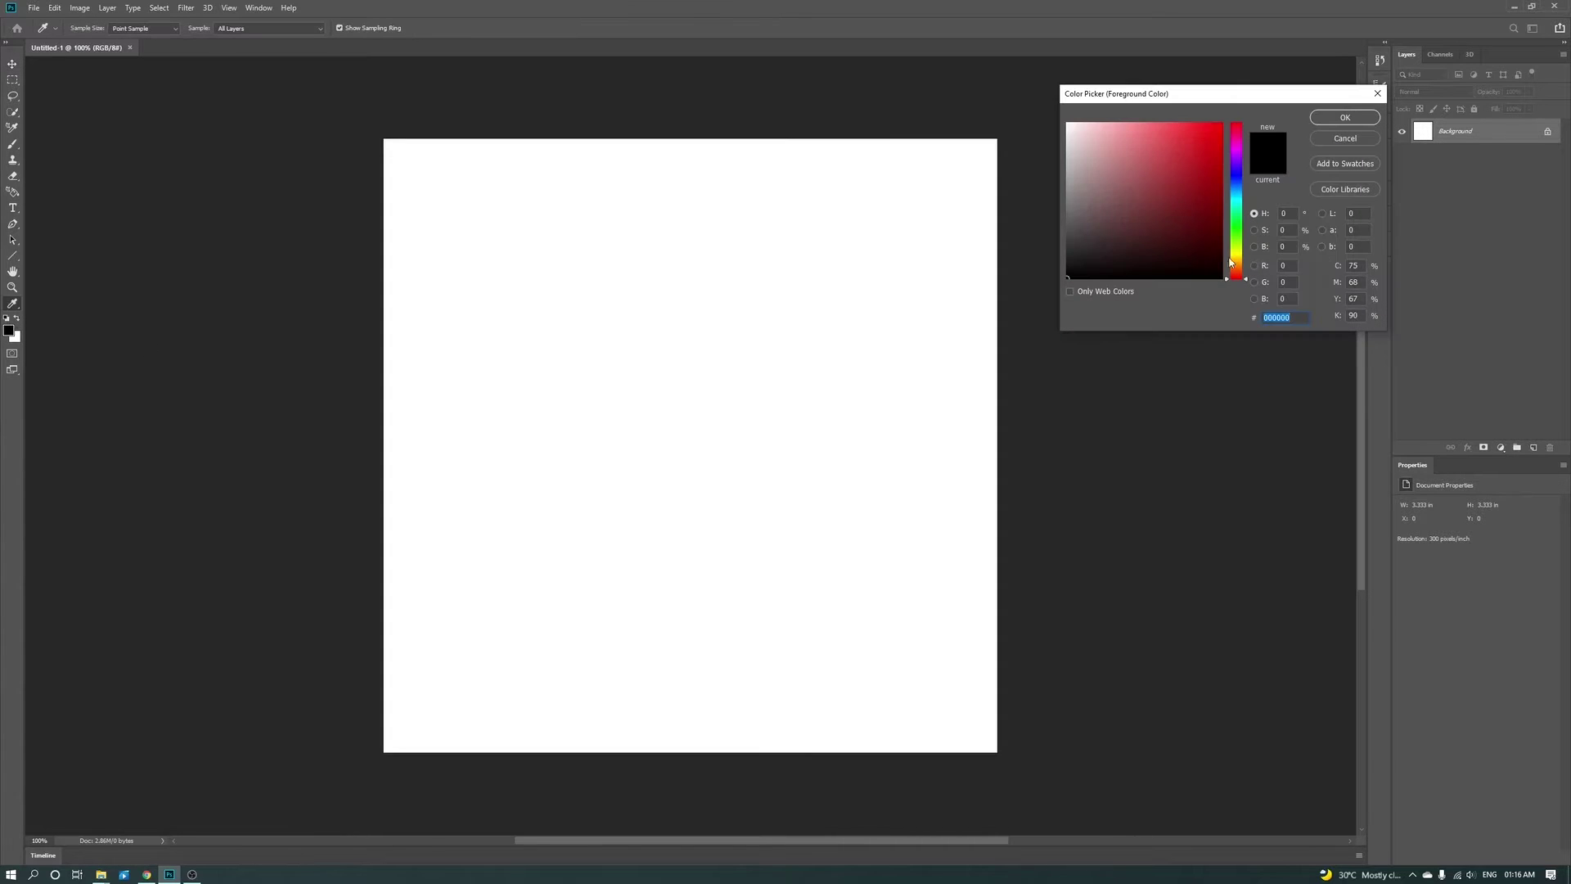
left_click_drag(1230, 262, 1232, 221)
left_click_drag(1141, 139, 1136, 99)
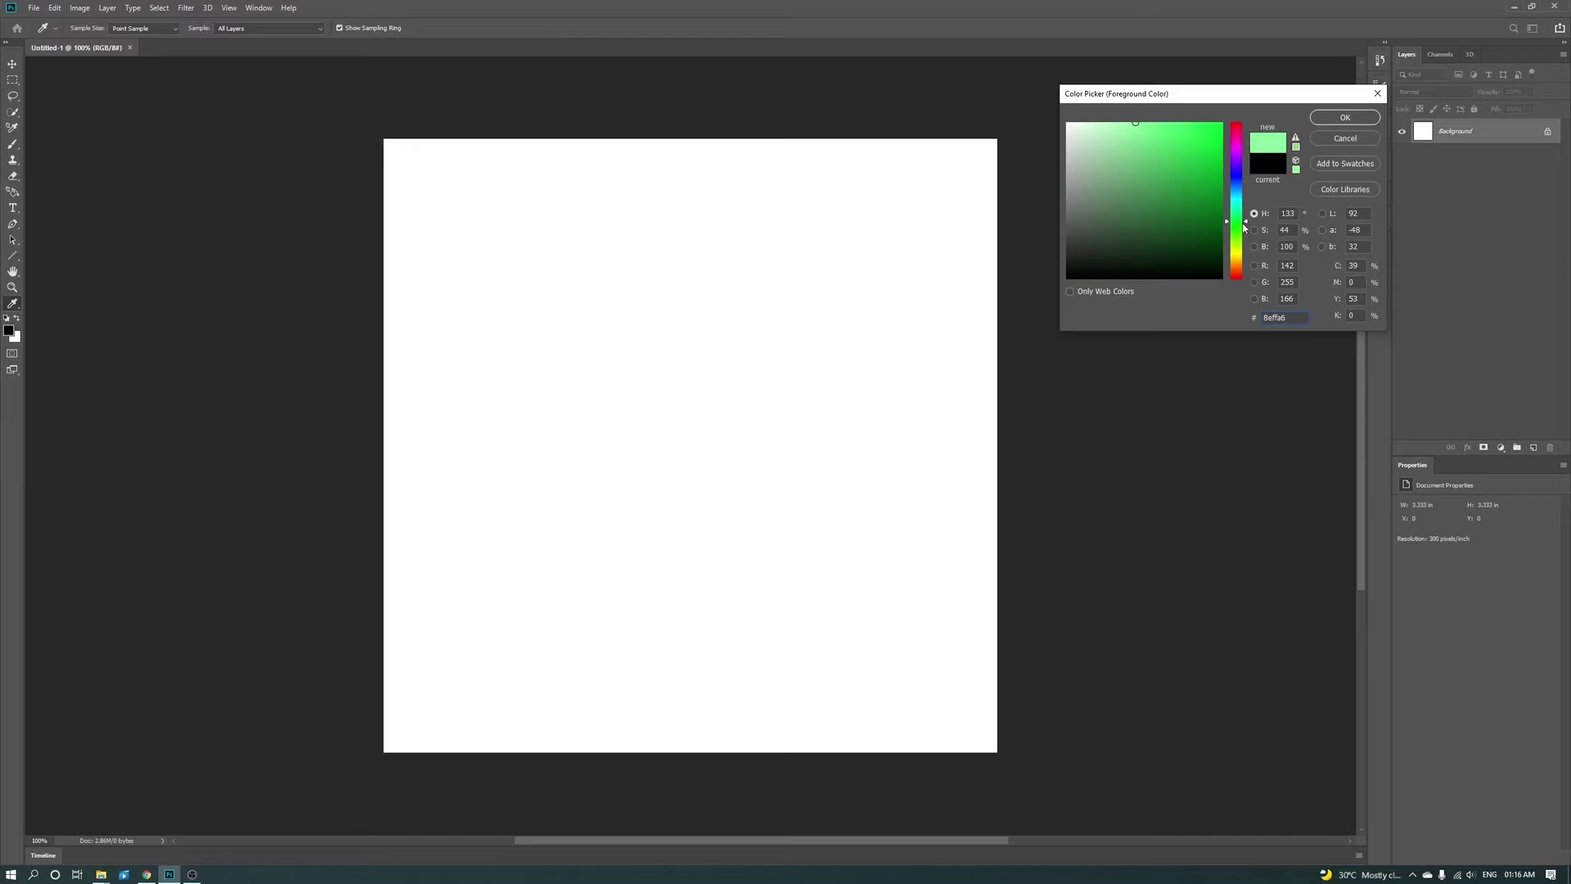
left_click(1345, 117)
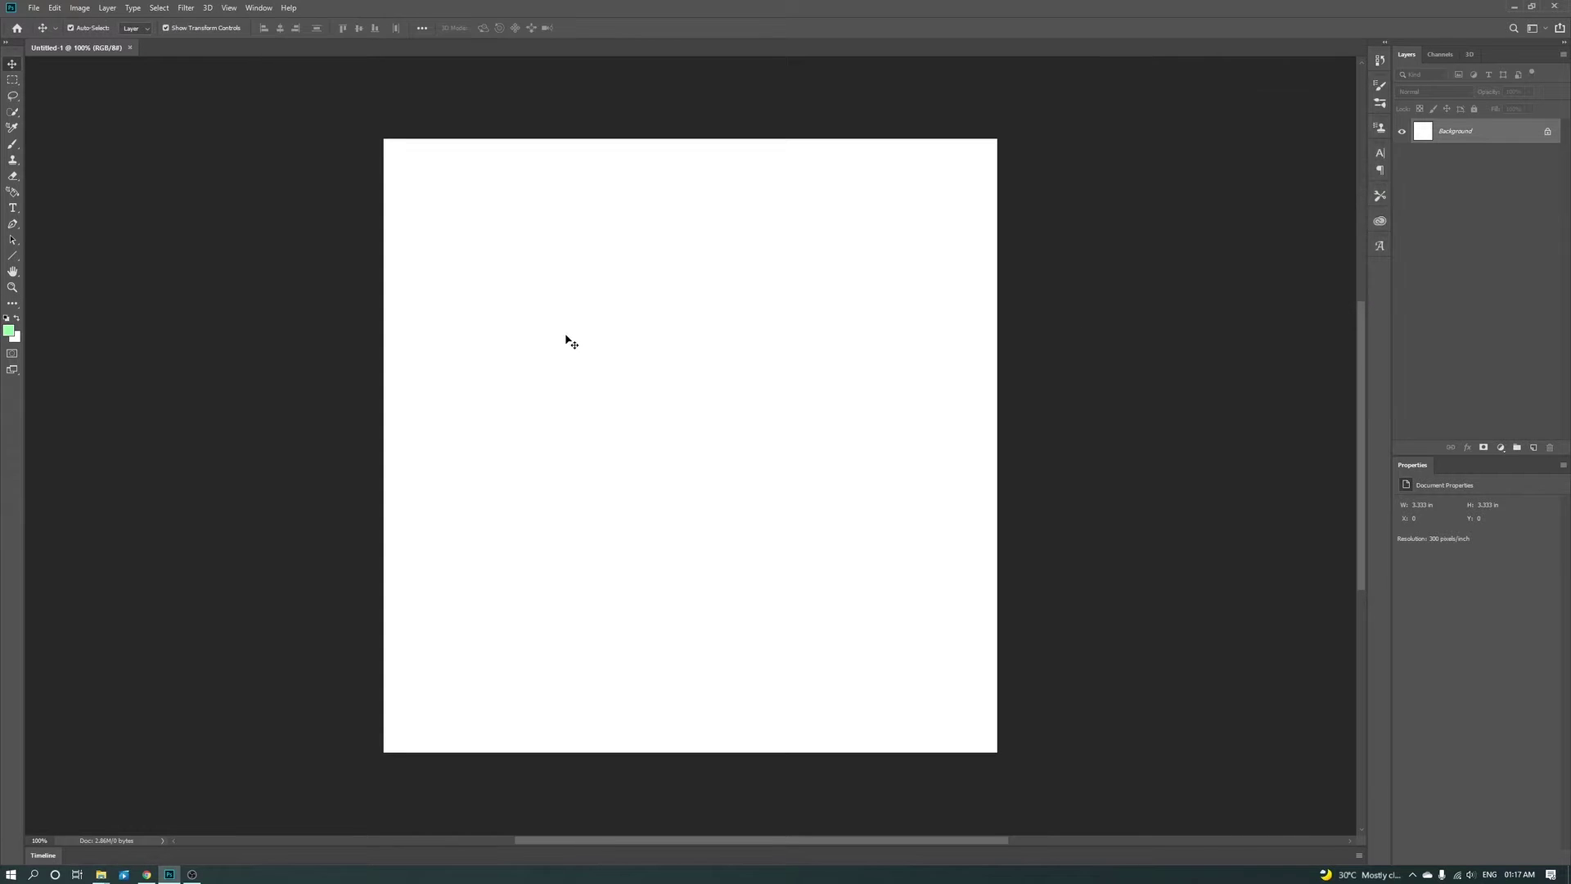
key("alt+BackSpace")
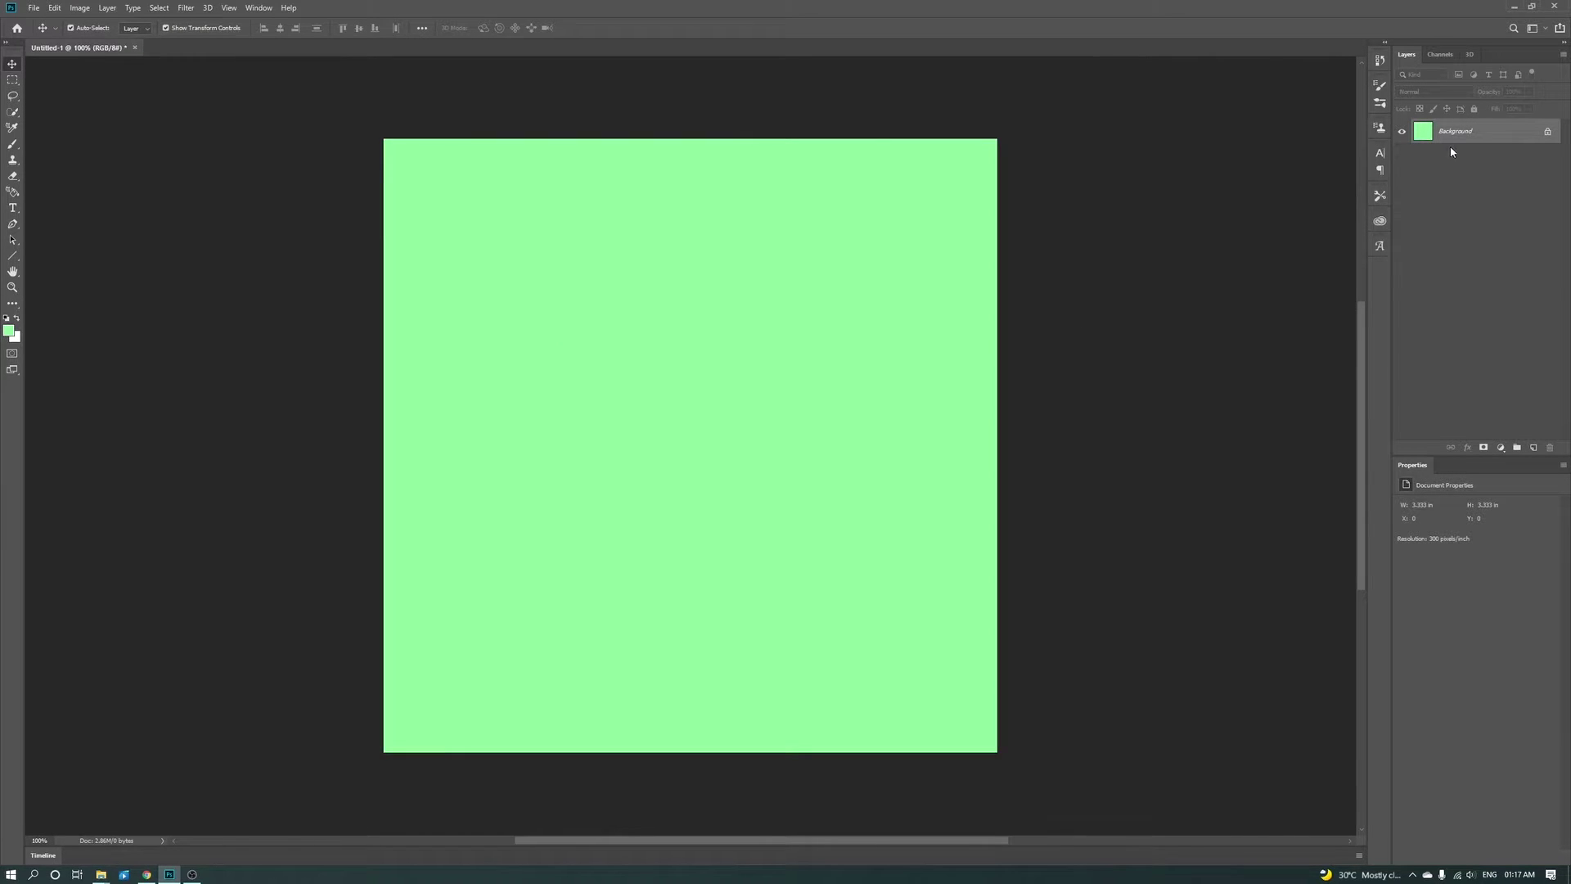
left_click(1548, 133)
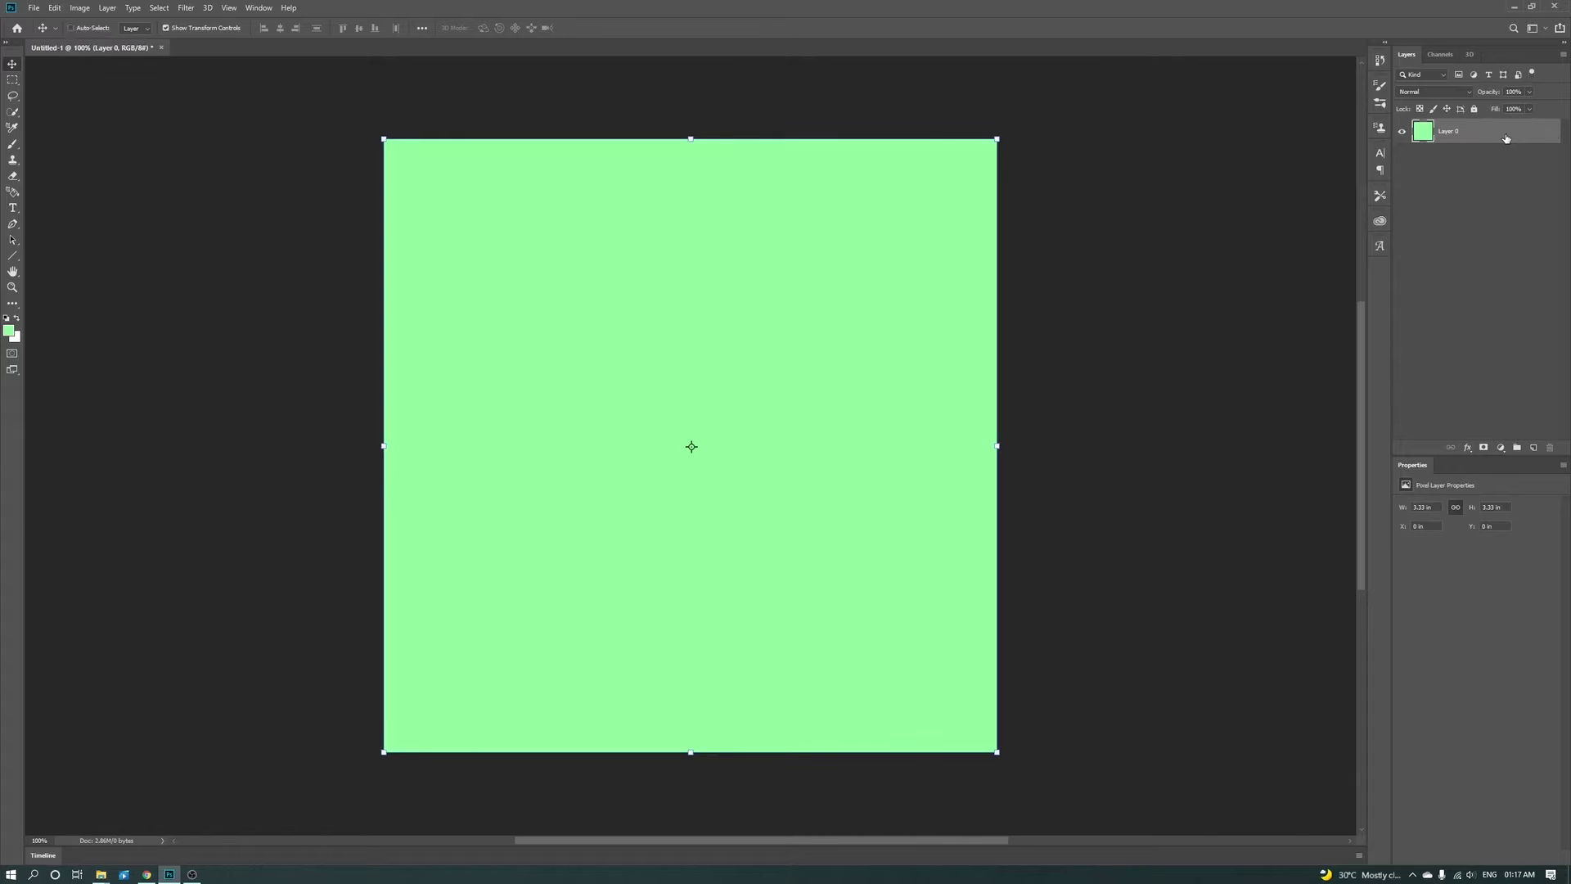
Duplicate the light green layer and set a darker green foreground colour
key("ctrl+j")
left_click(9, 330)
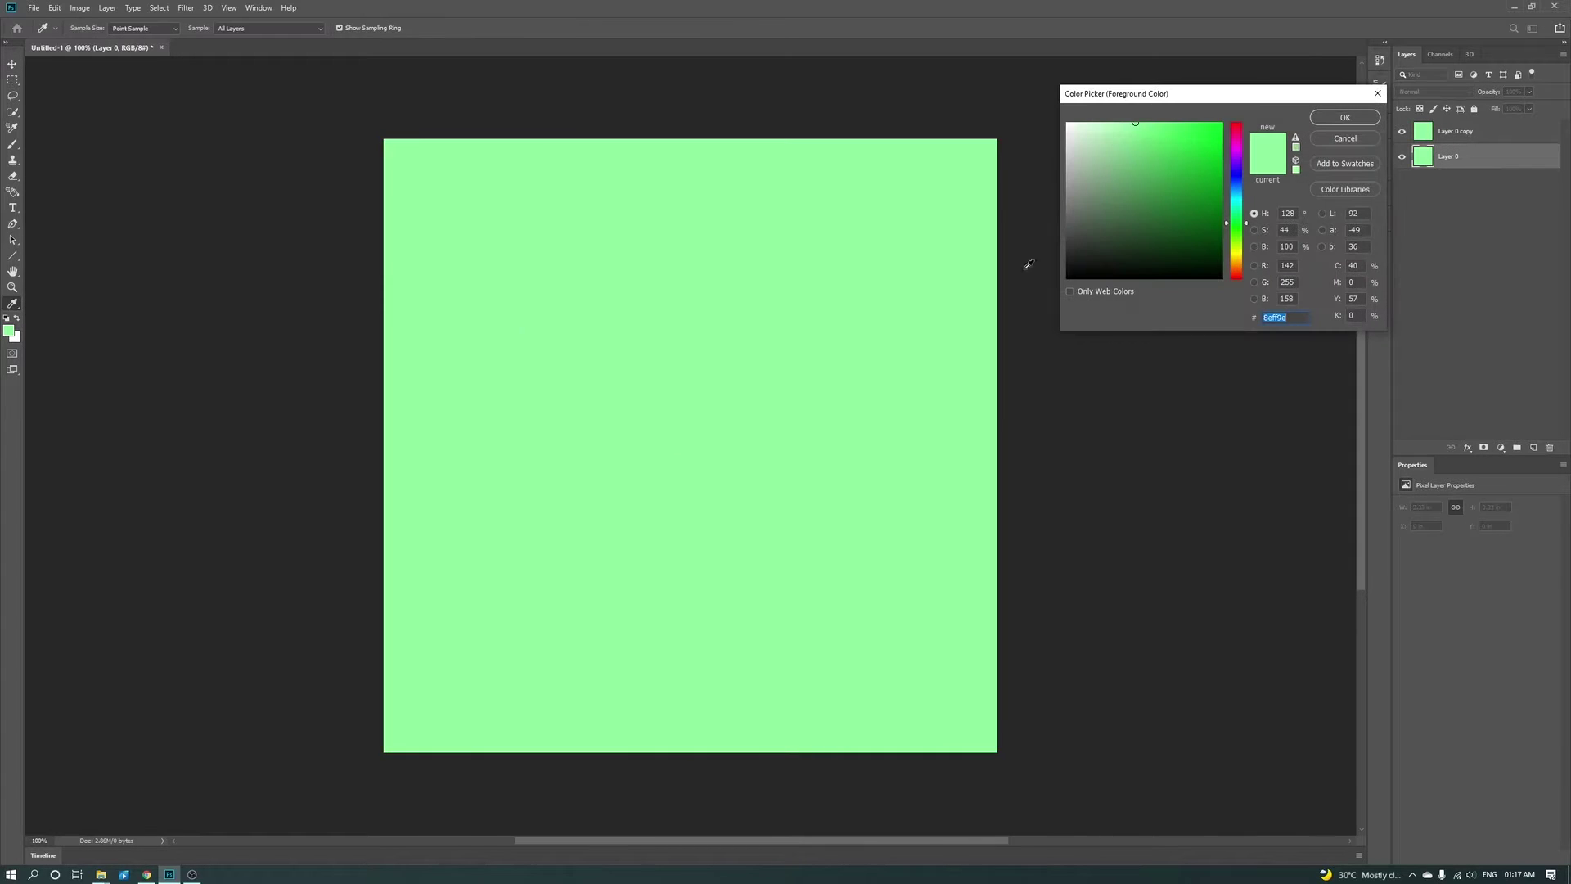
type("1cff3c")
left_click(1210, 183)
left_click_drag(1187, 189, 1138, 147)
left_click(907, 255)
left_click_drag(1136, 127, 1140, 179)
left_click(1329, 119)
key("v")
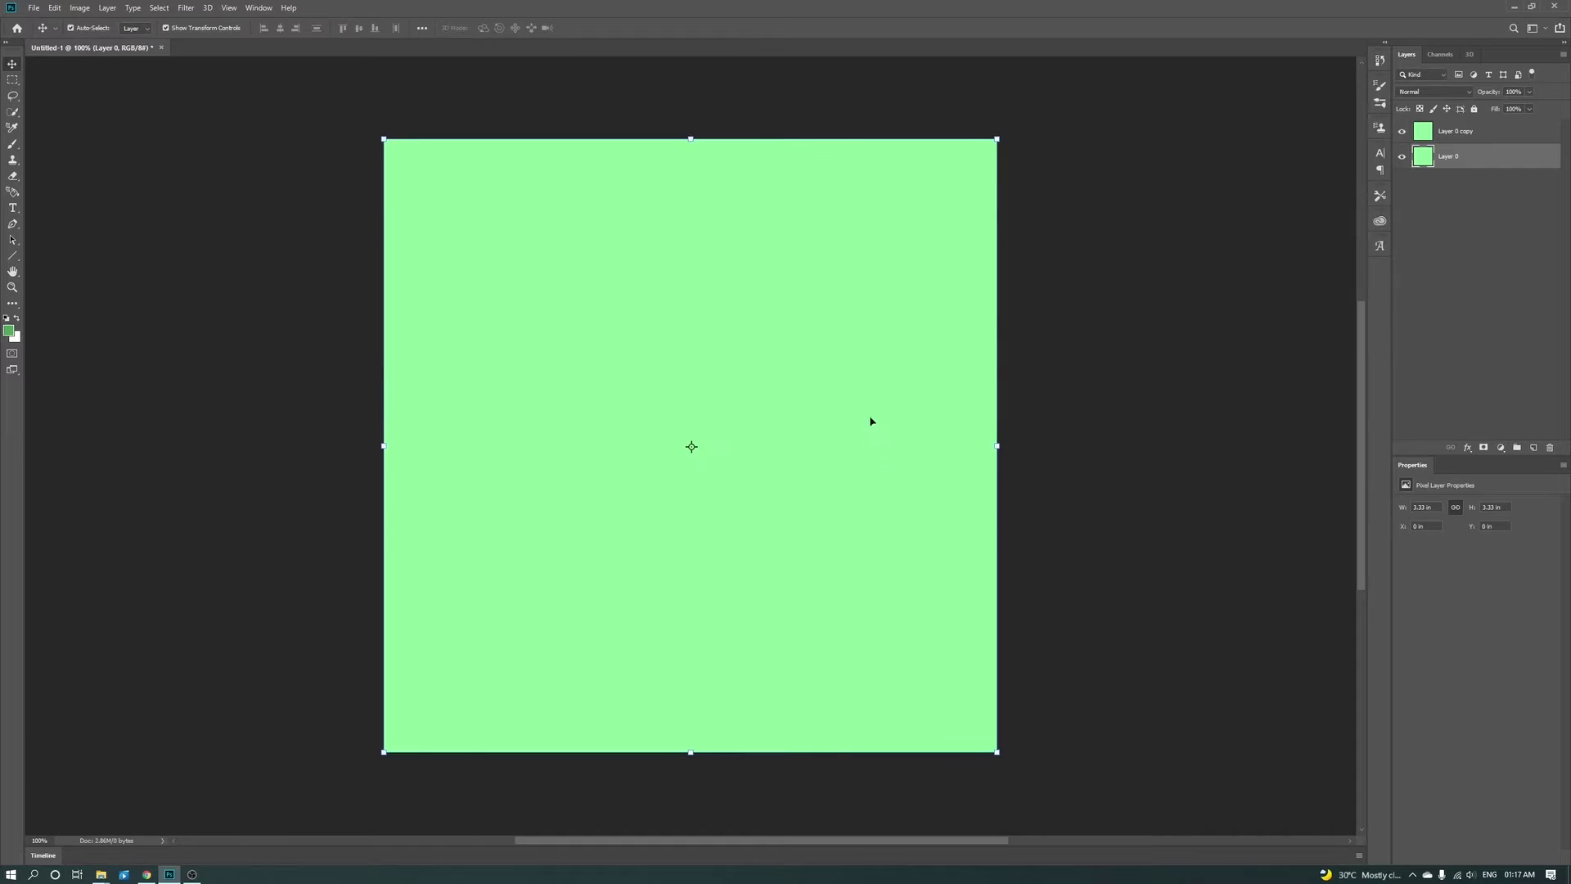
Fill Layer 0 with the darker green and shrink the light green copy from the left
key("alt+BackSpace")
key("alt+bracketright")
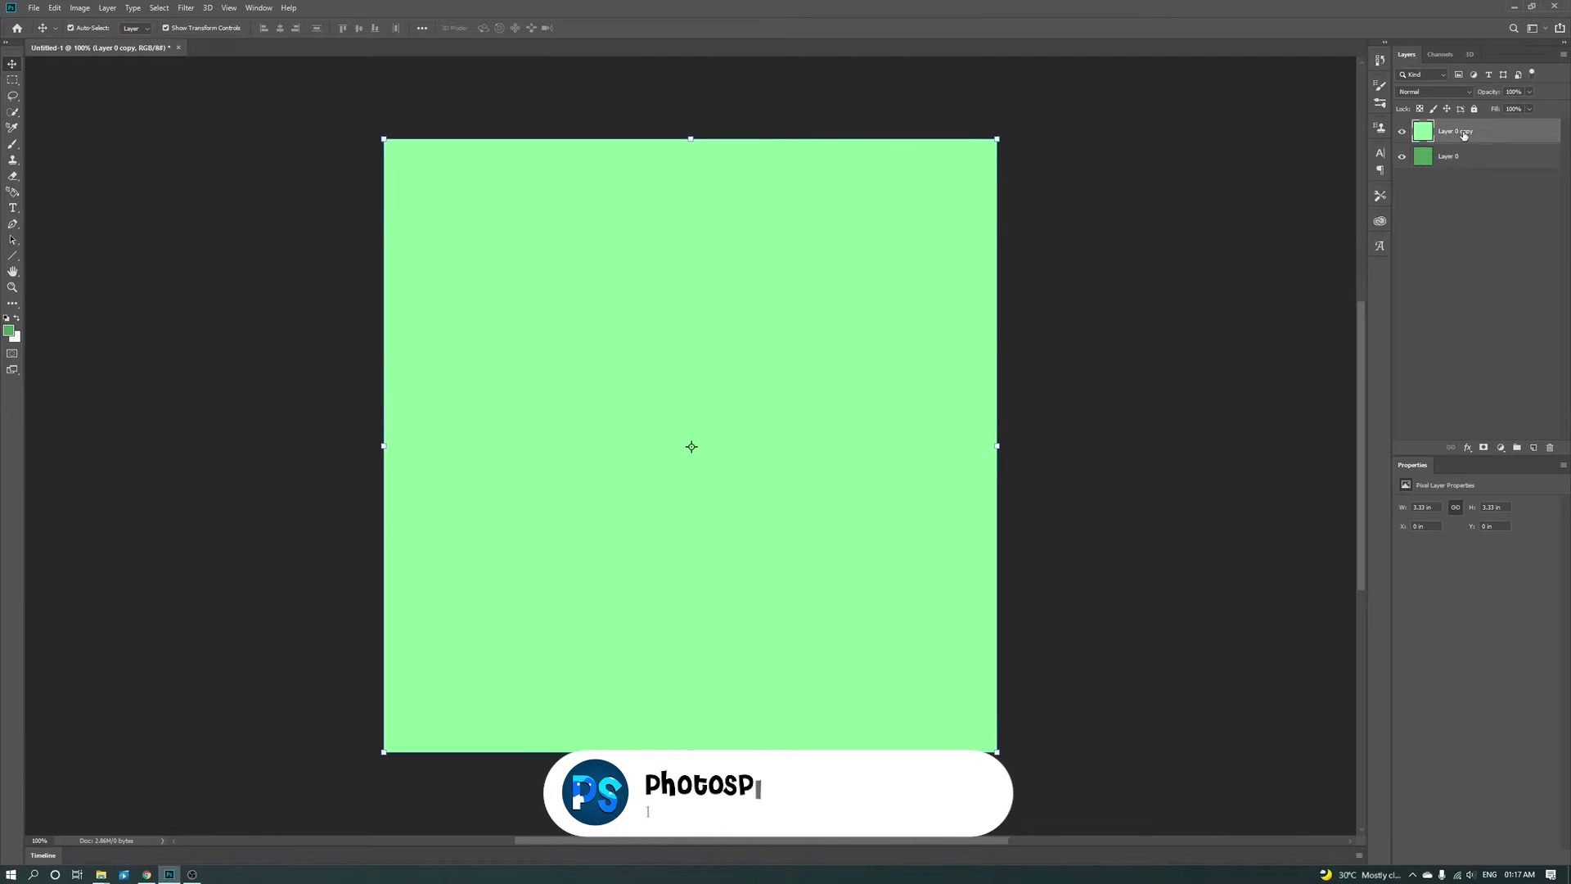
key("ctrl+t")
left_click_drag(383, 446, 407, 447)
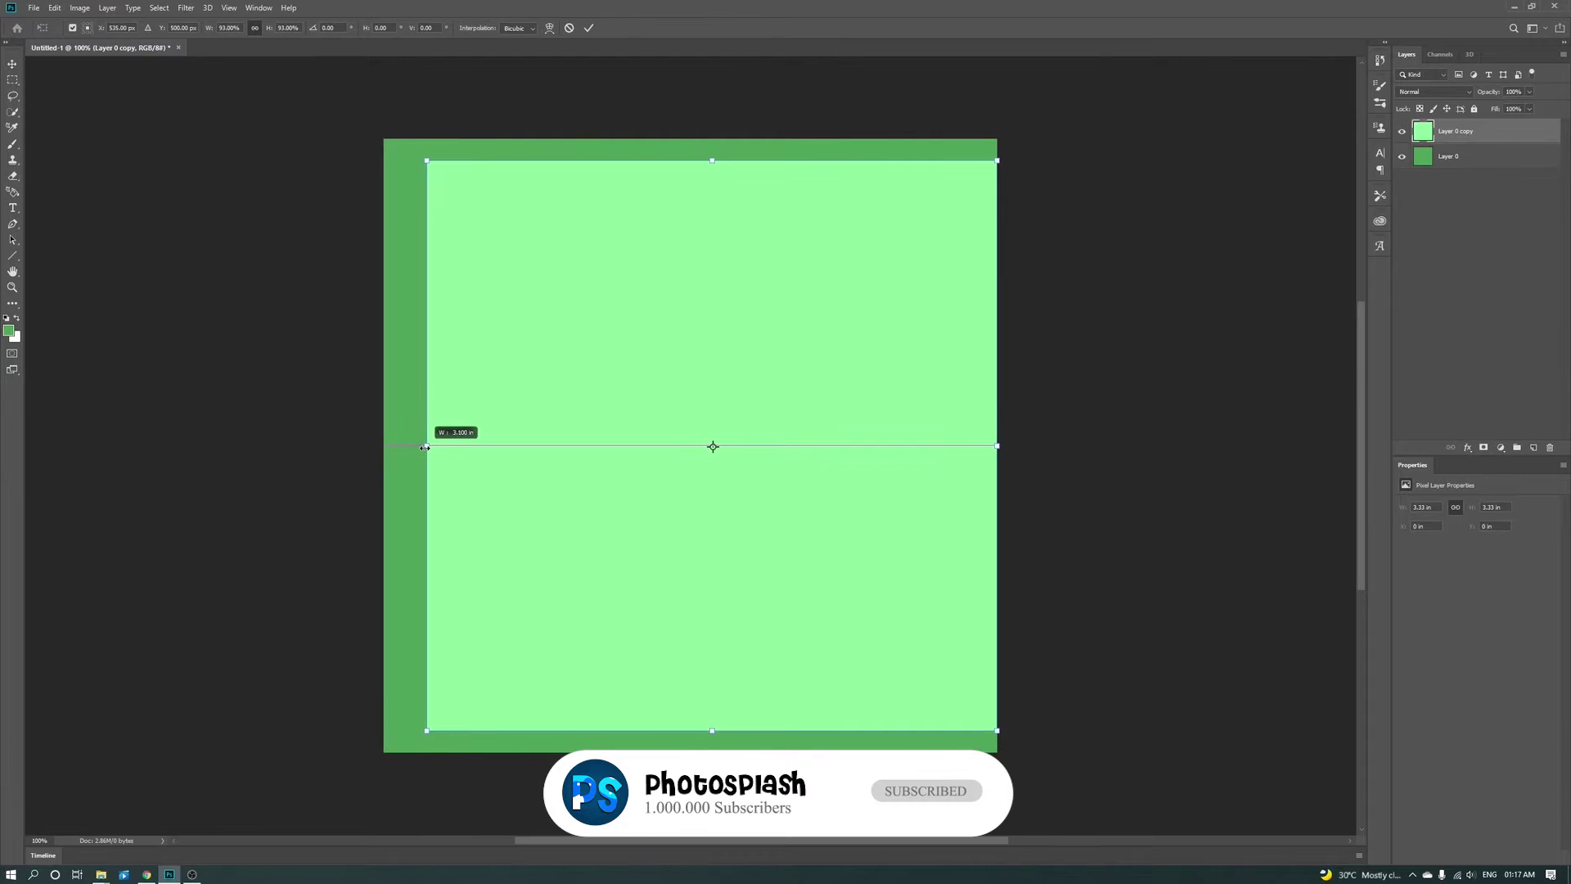
left_click_drag(407, 447, 427, 446)
left_click(589, 28)
Centre the light green copy horizontally over the dark green layer, then reselect only the copy
left_click(1455, 156, "shift")
left_click(280, 28)
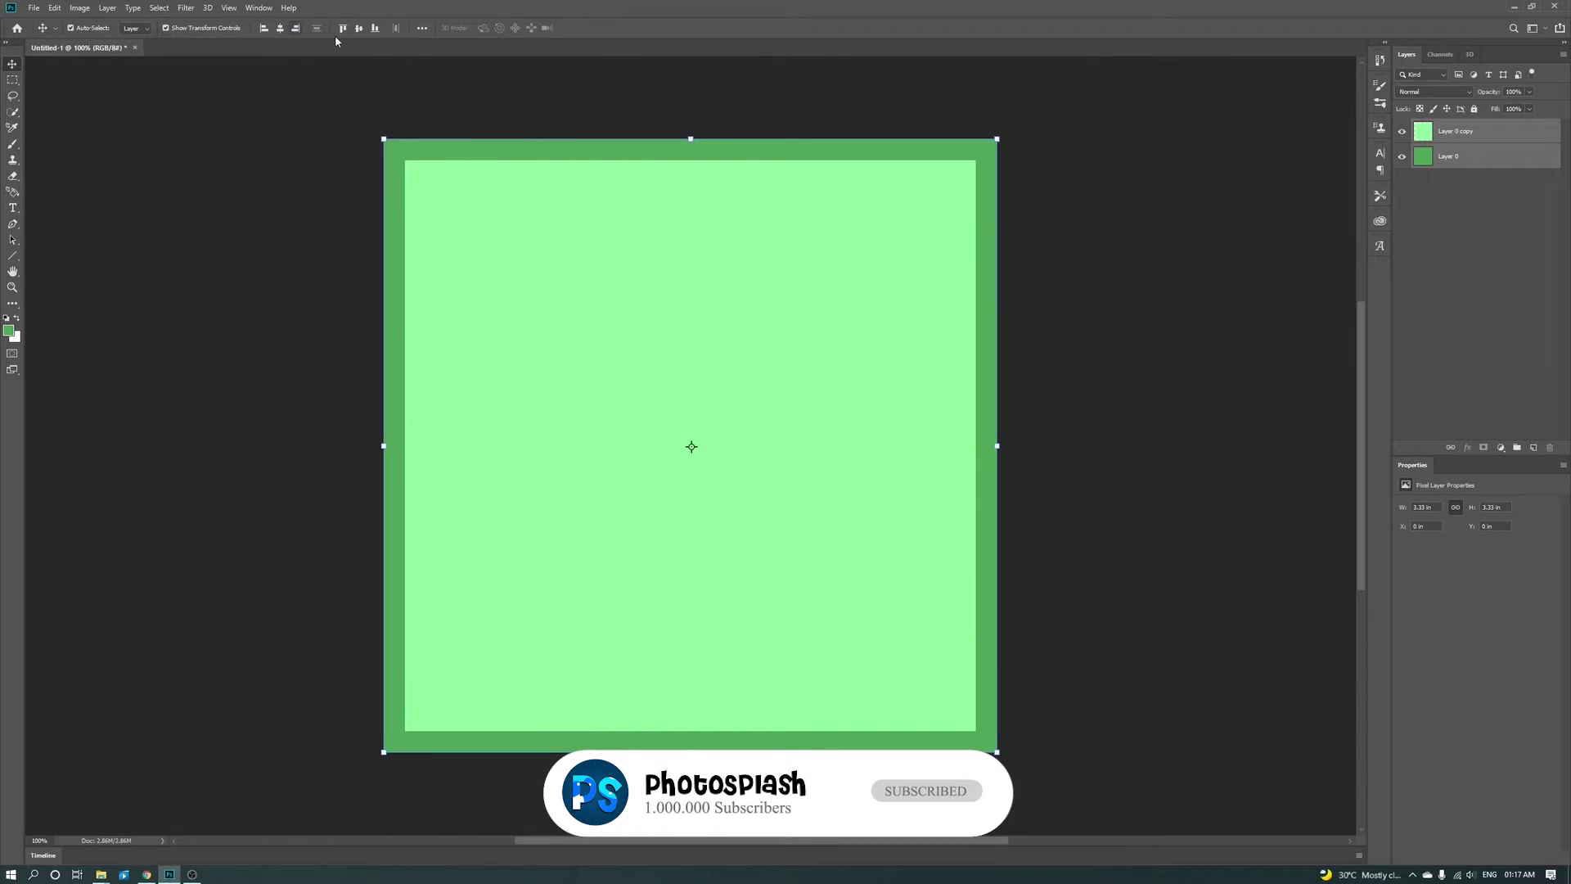
left_click(418, 60)
left_click(870, 354)
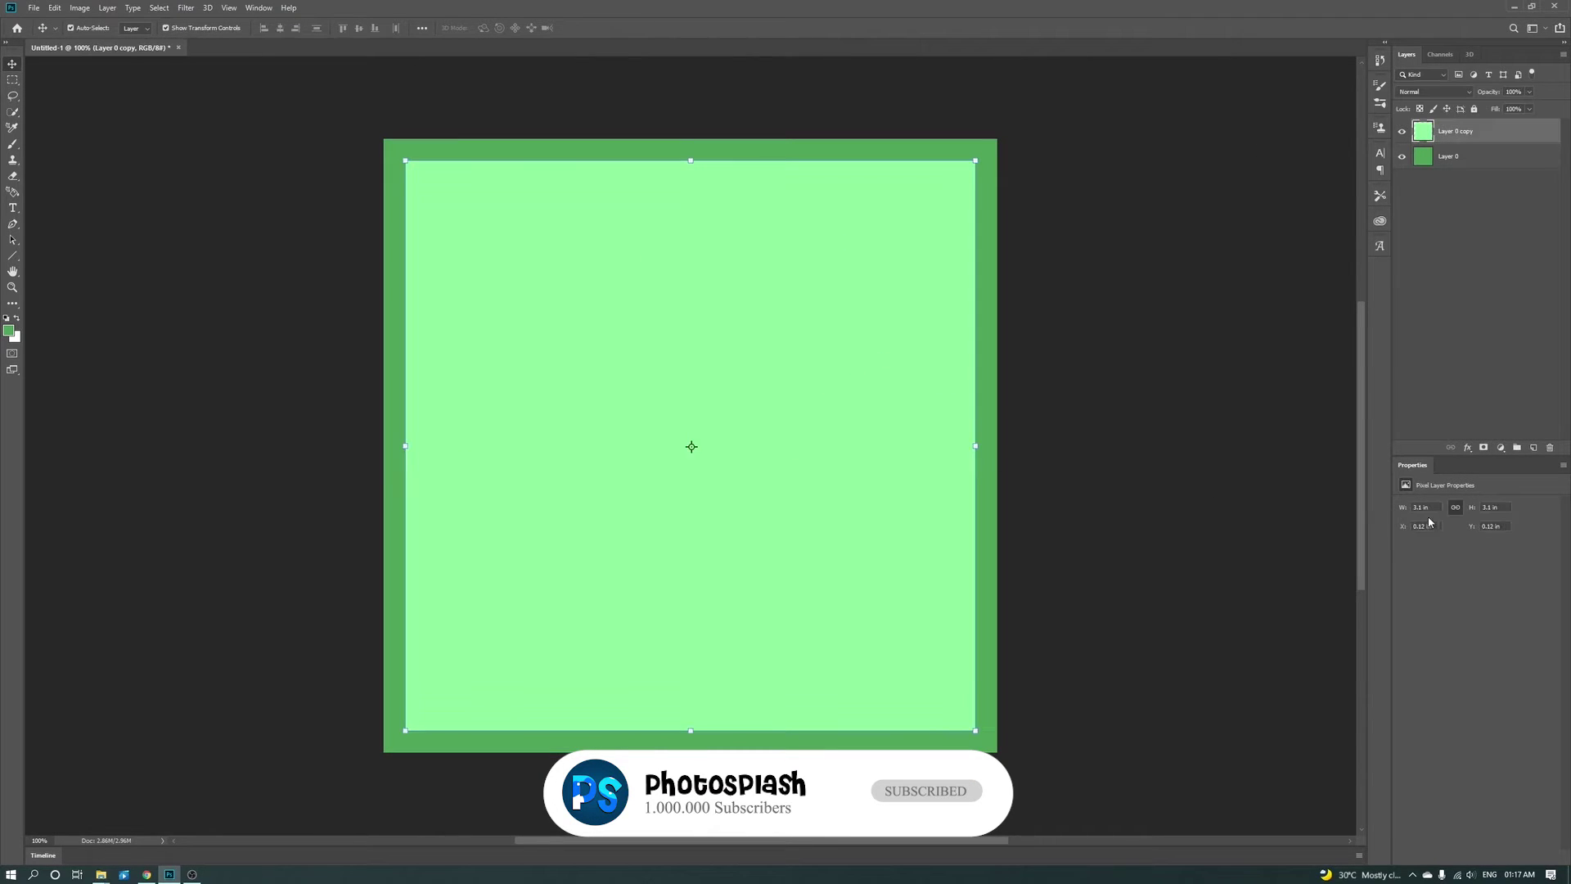
Widen the light green copy to the right and centre it horizontally in the dark green frame
left_click_drag(978, 446, 997, 447)
left_click(589, 28)
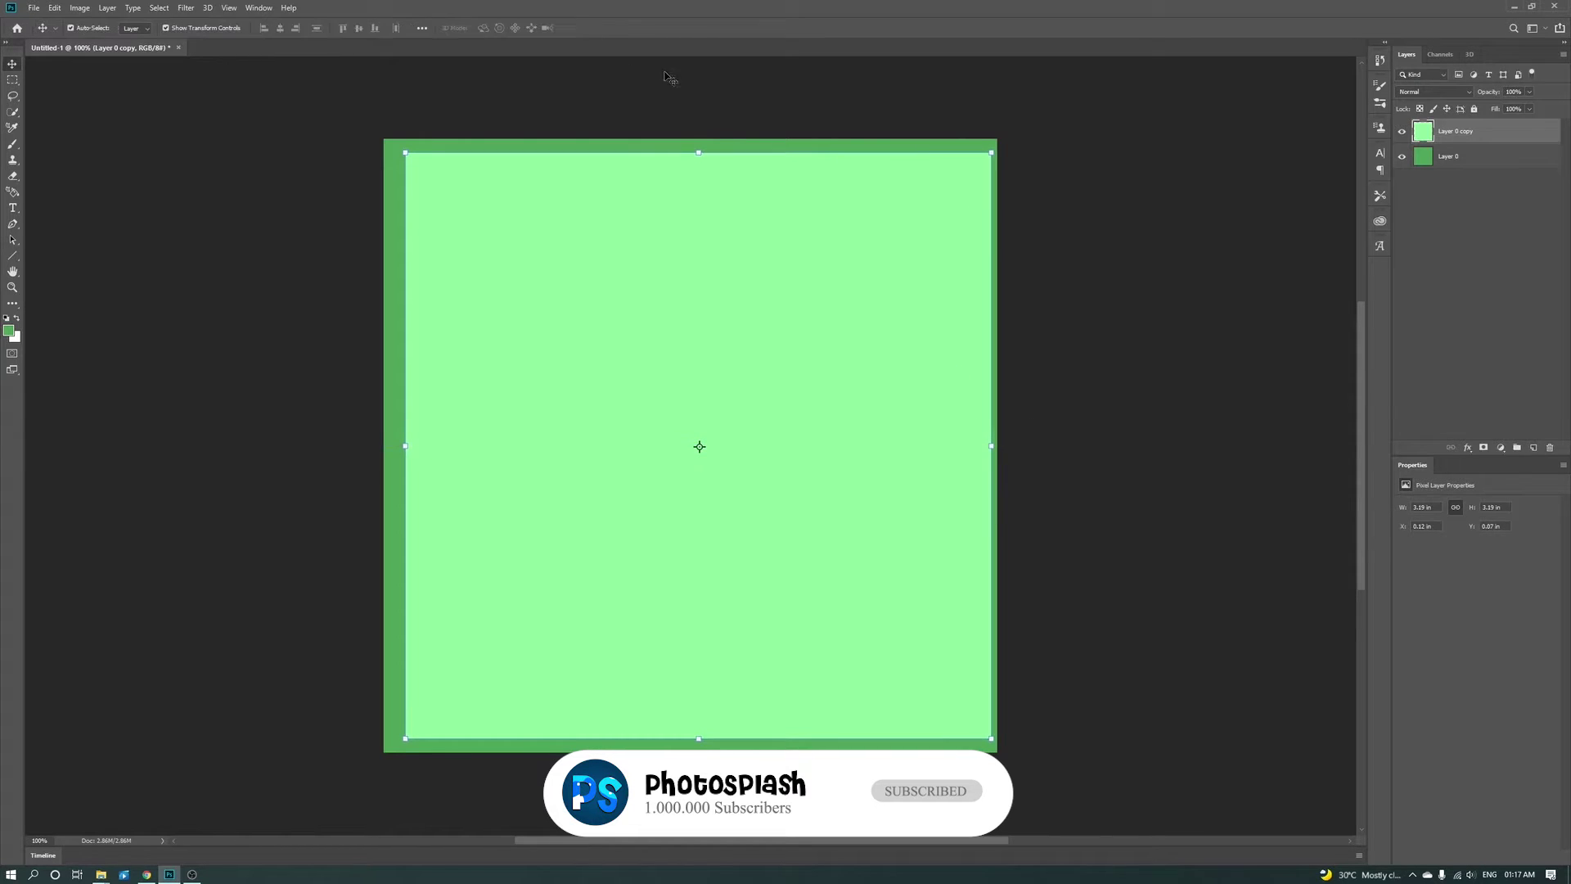
left_click(757, 152, "shift")
left_click(280, 28)
Add a DEE text layer on the canvas with the Type tool
left_click(1115, 270)
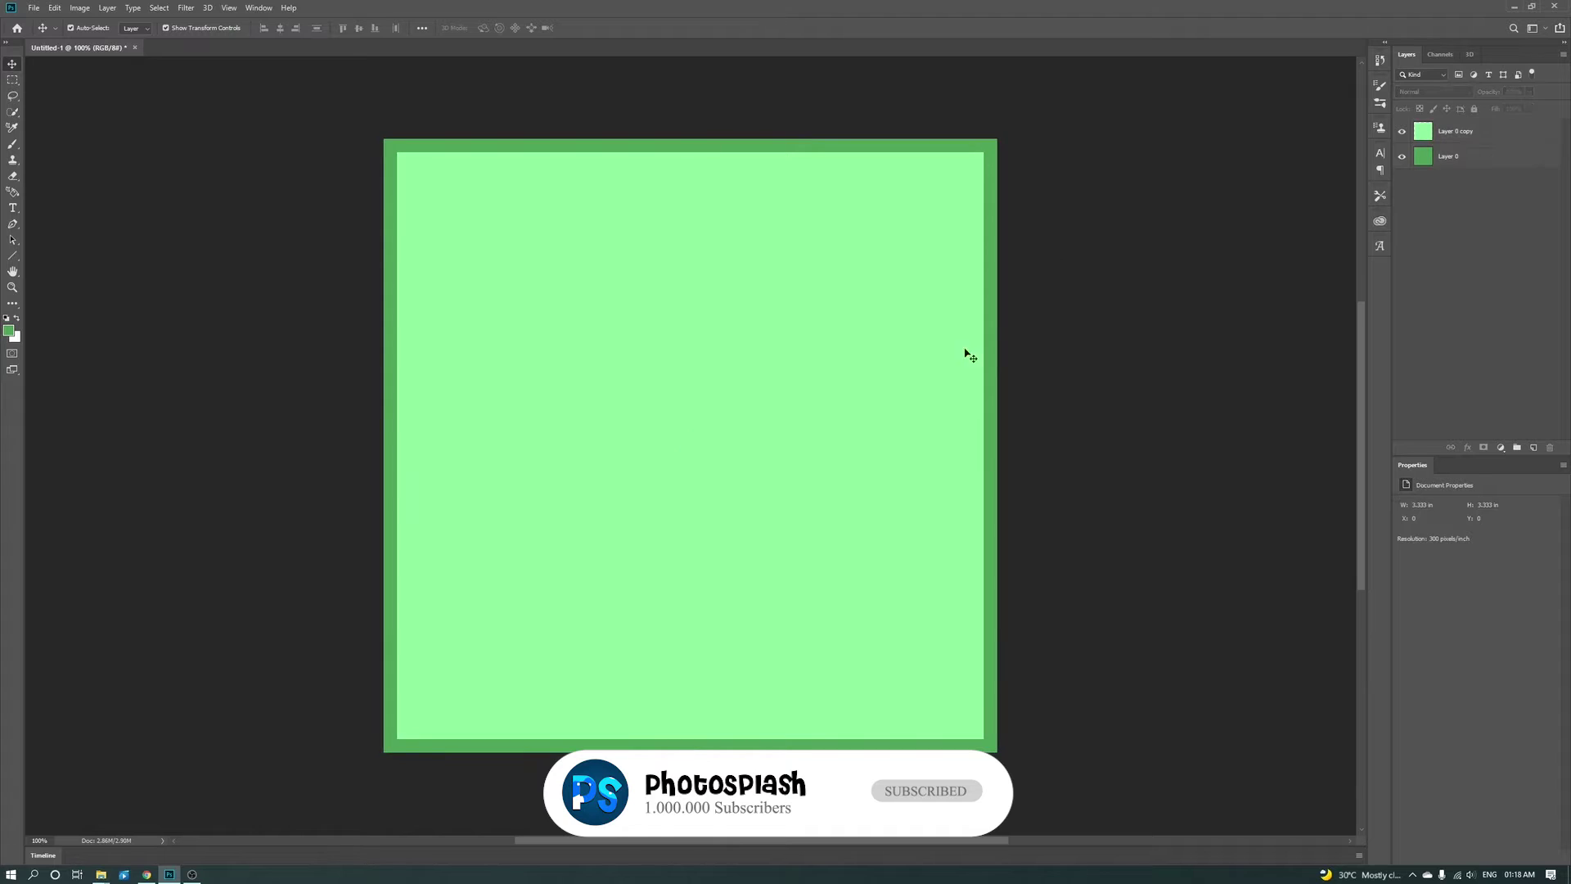
scroll(666, 426, "up", 1)
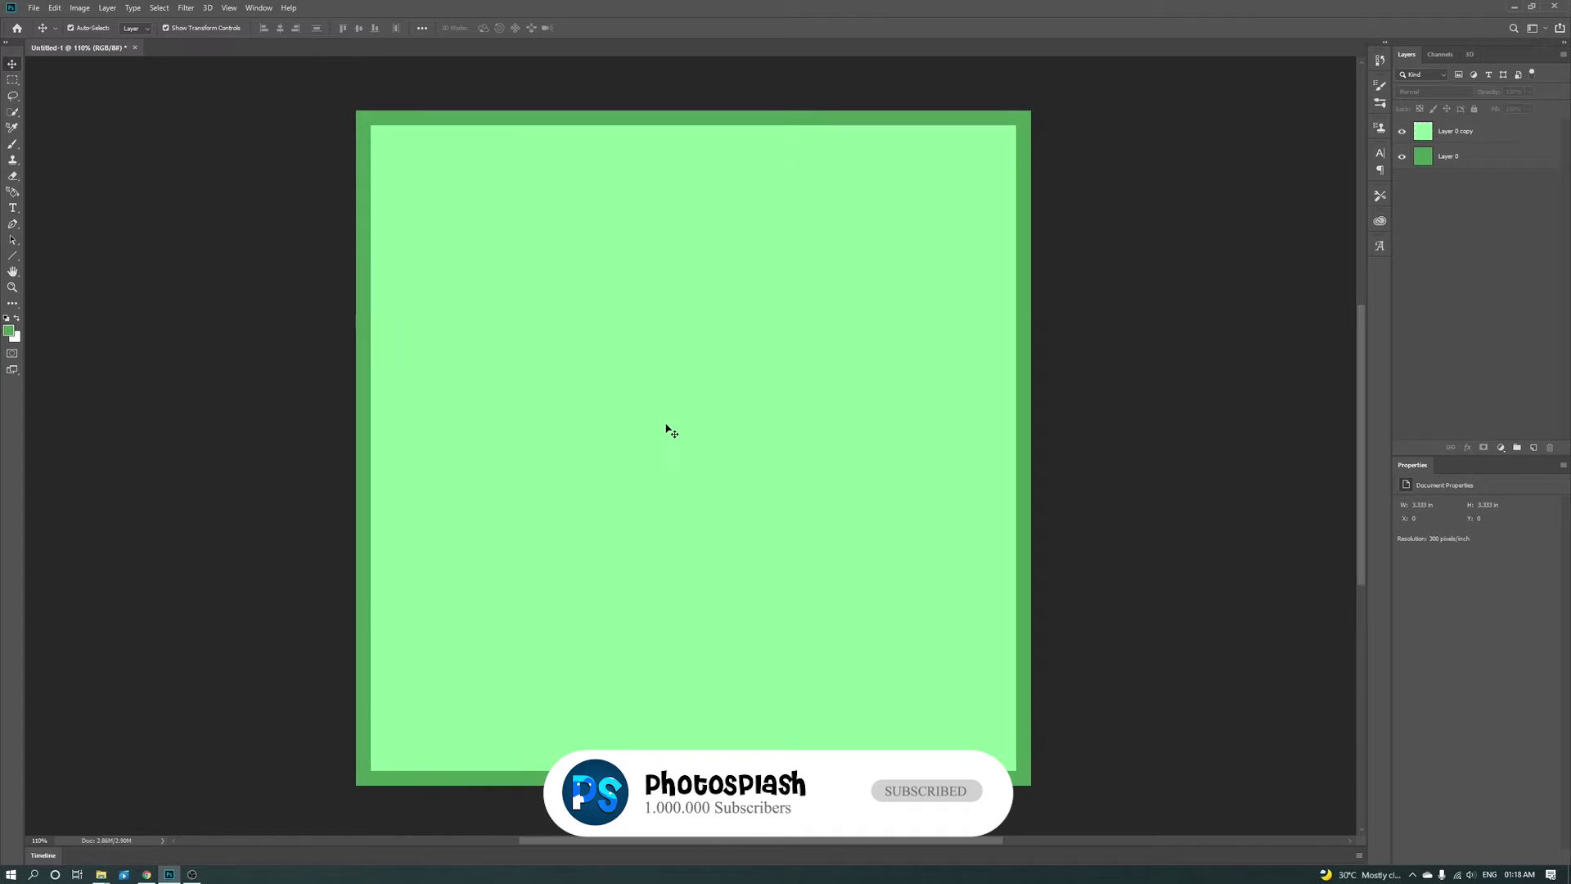
left_click(12, 208)
left_click(633, 458)
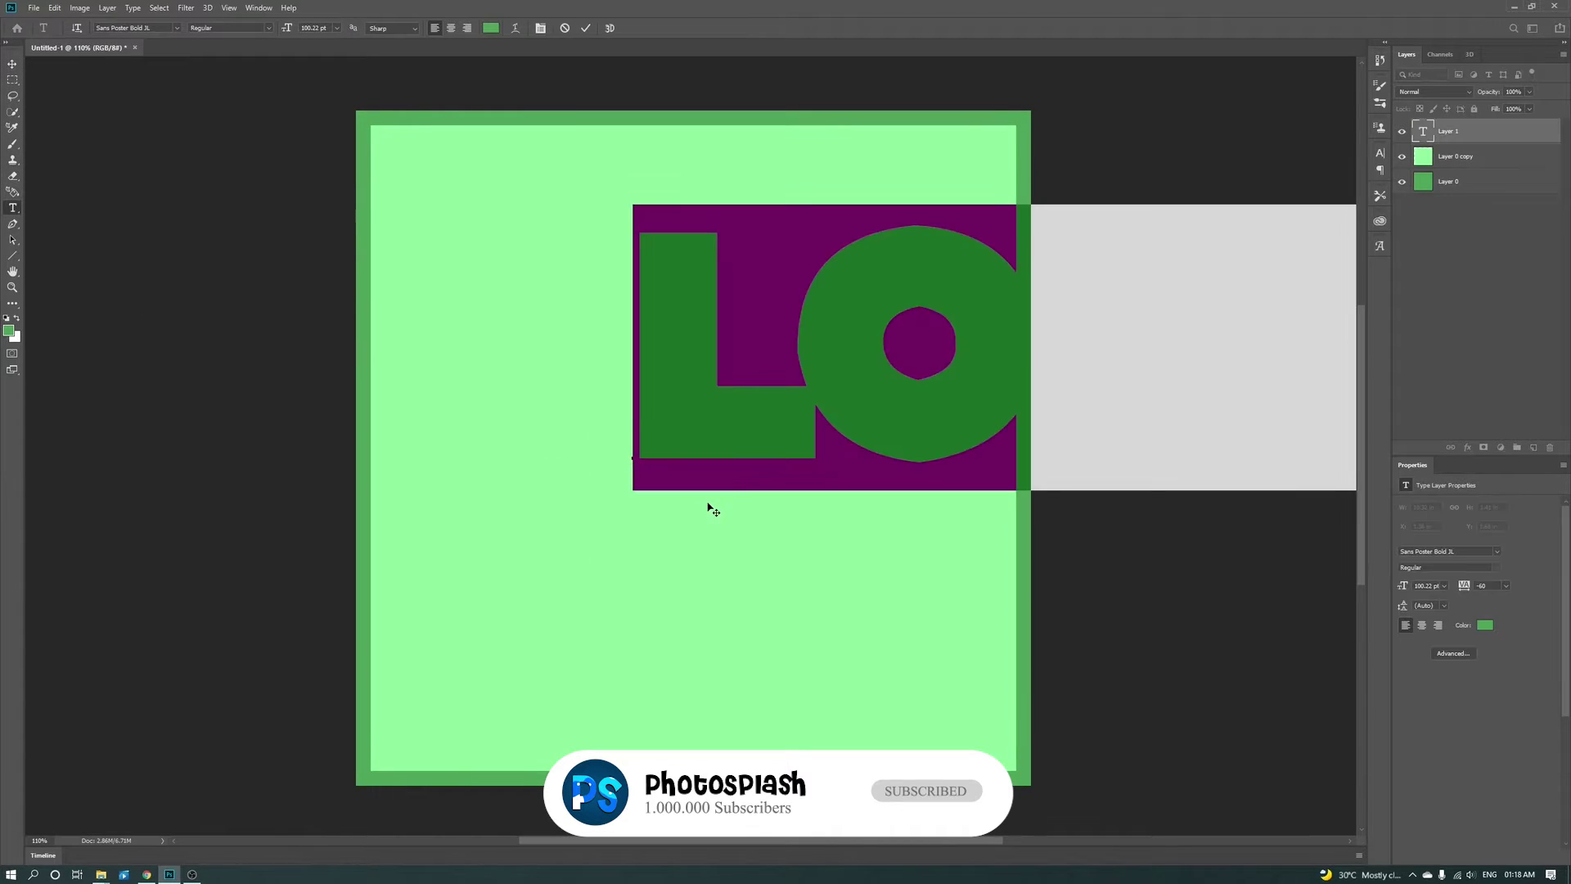
type("D")
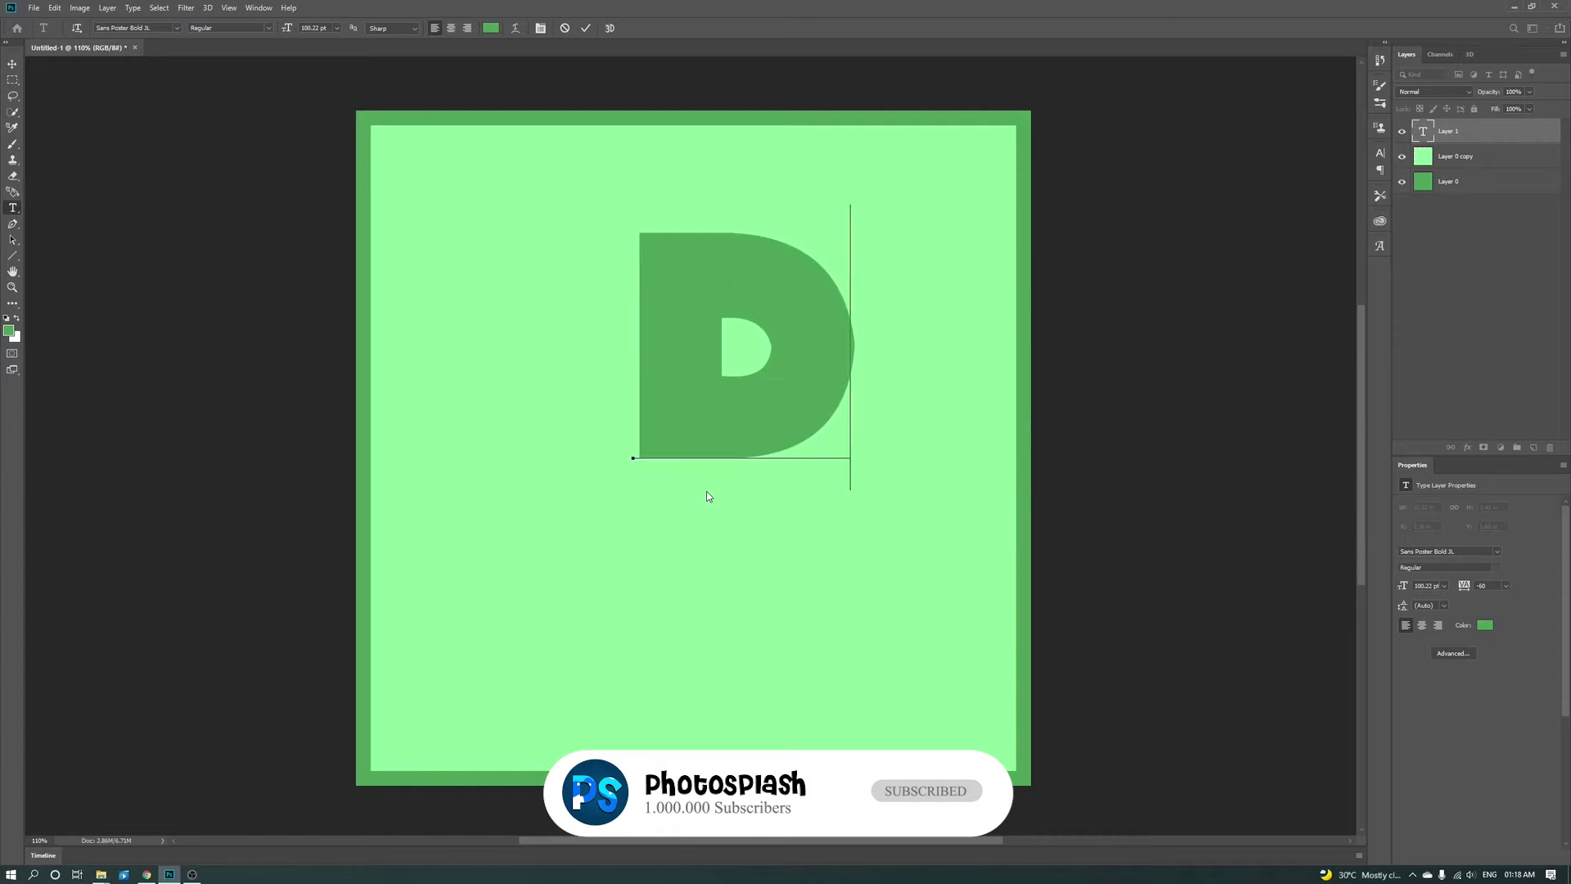
type("ES")
left_click(586, 28)
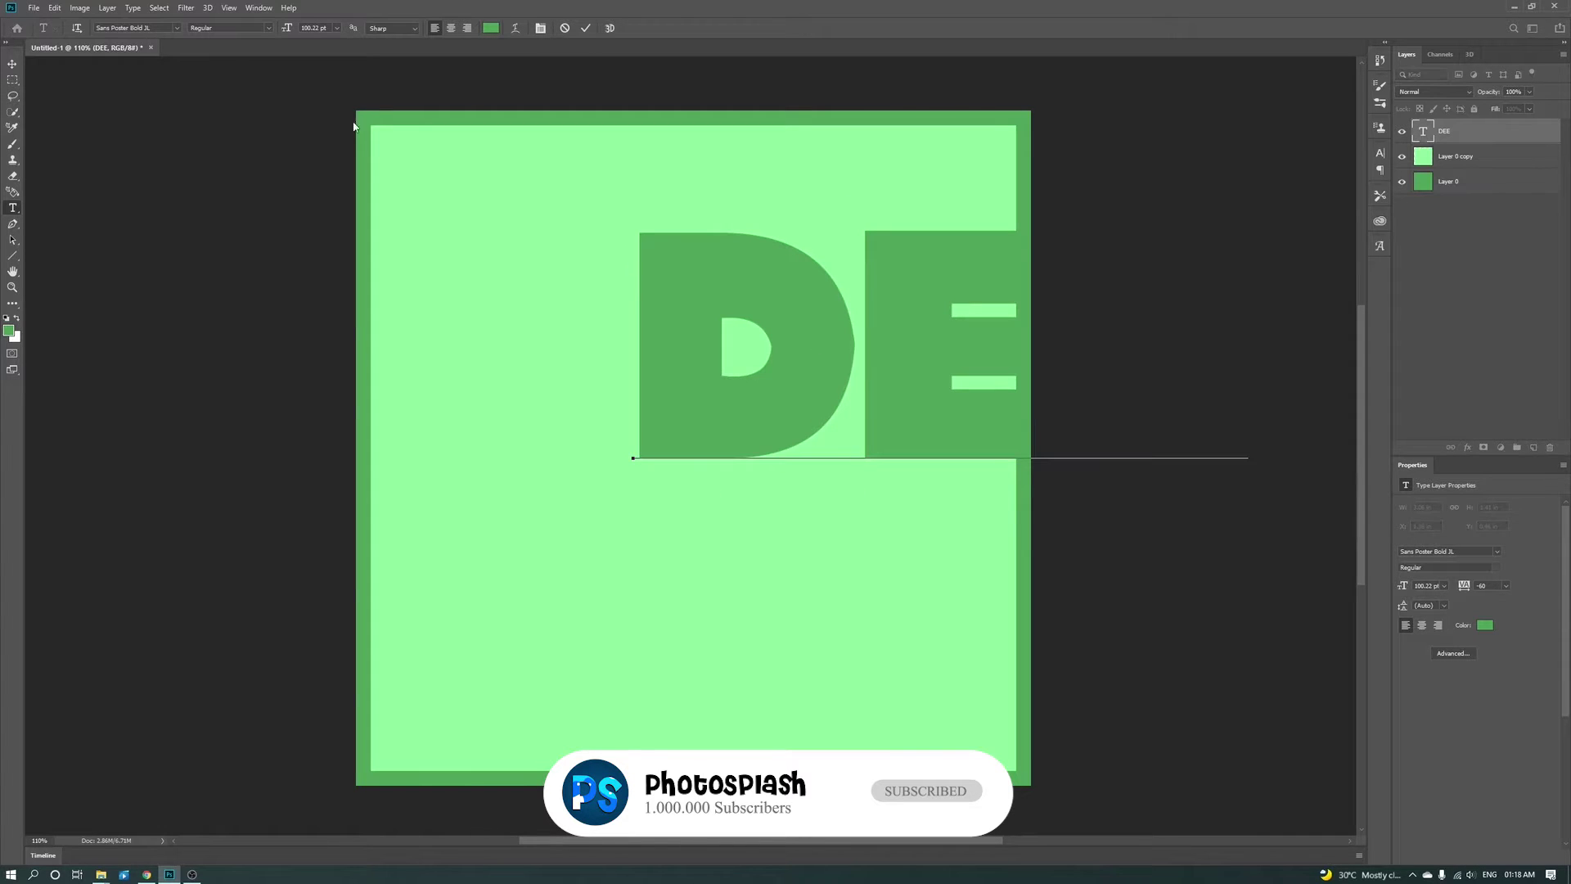
Move DEE, set it to 80 pt and centre it on the light green square
left_click(13, 63)
left_click_drag(778, 337, 543, 406)
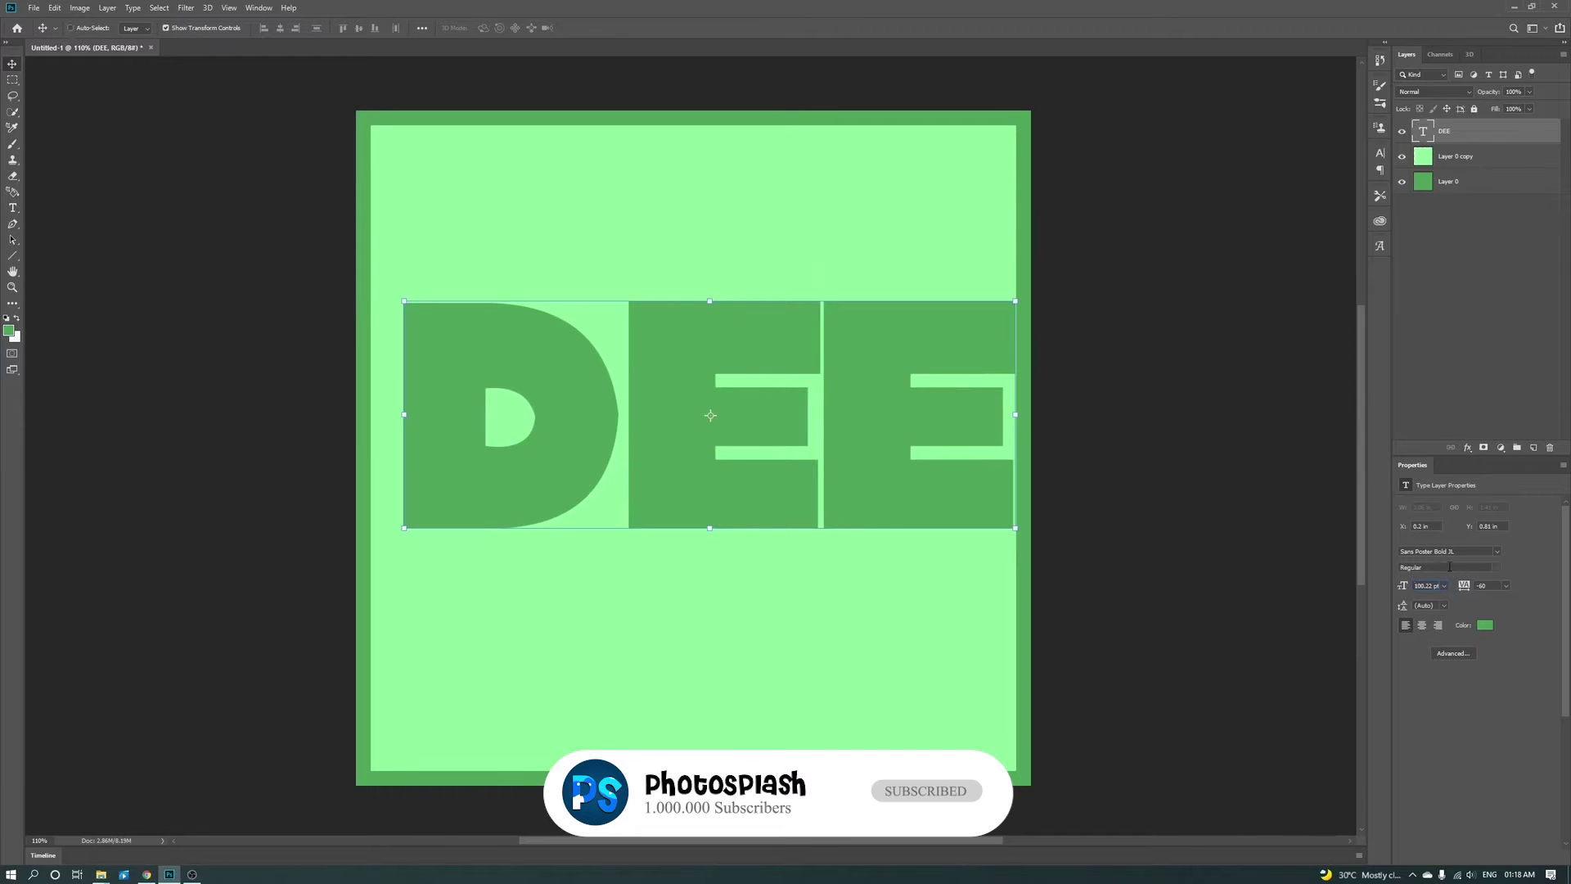
type("80")
key("Return")
left_click(1455, 155, "shift")
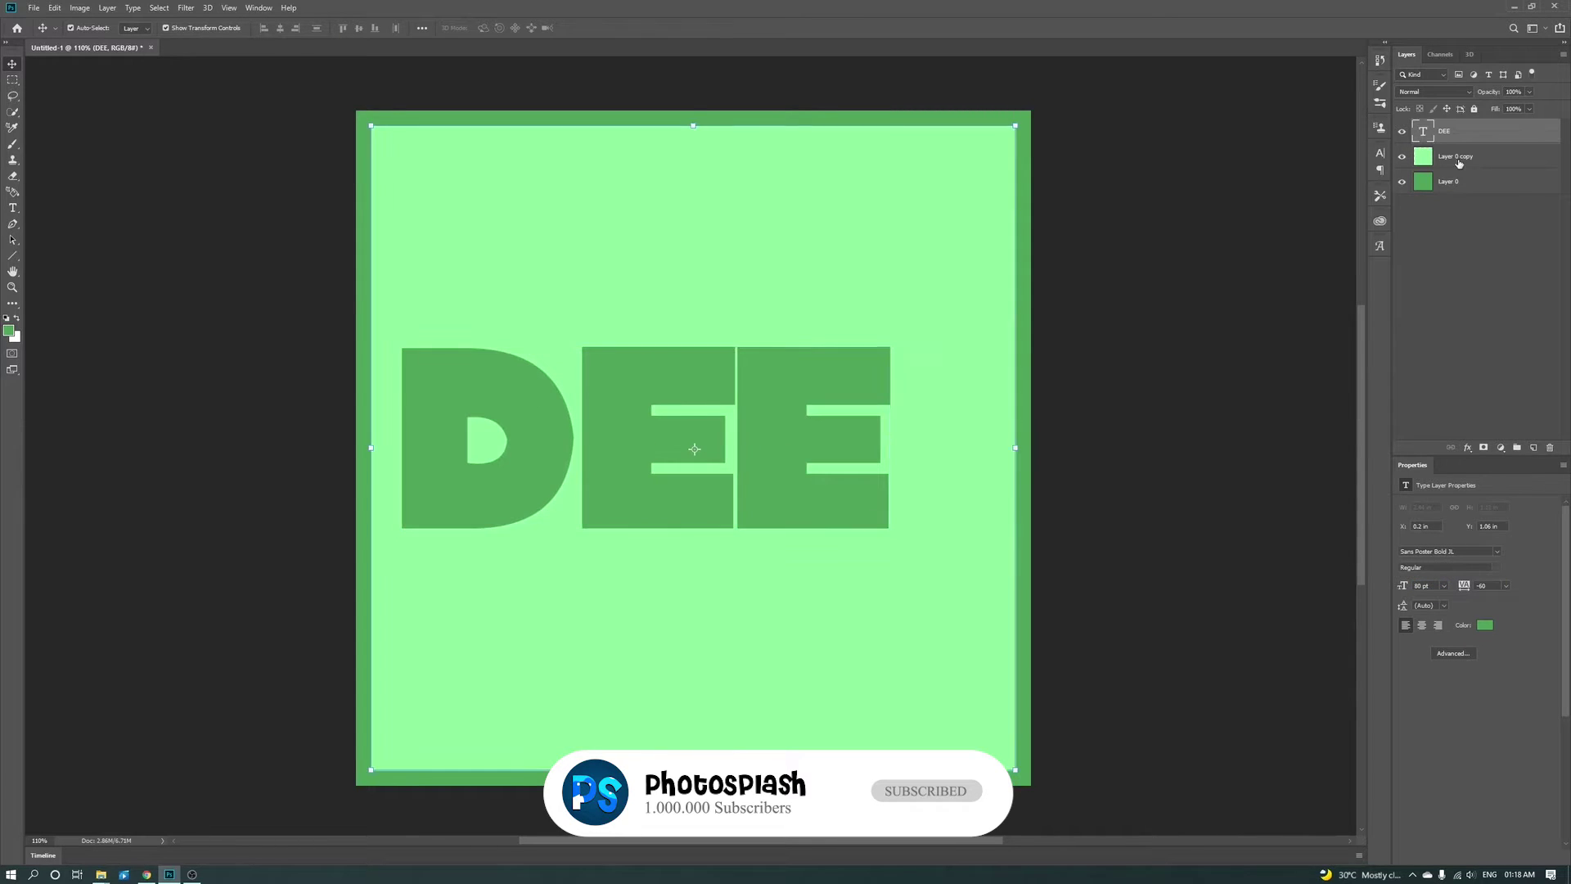
left_click(280, 28)
left_click(359, 28)
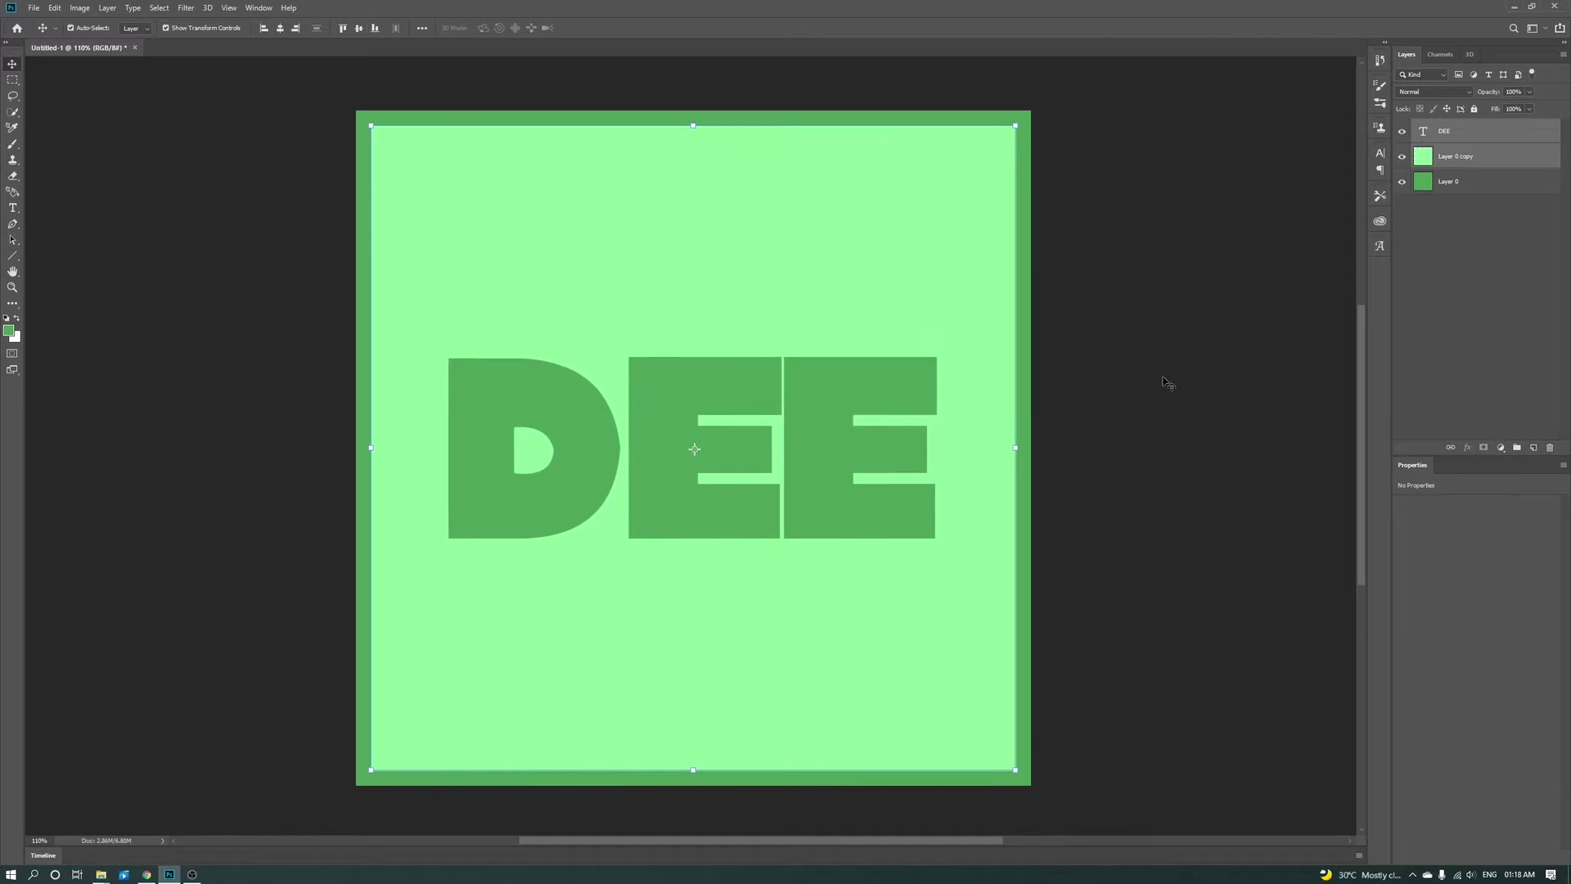
Reduce DEE to 60 pt, re-centre it in the square, and reselect the text layer
left_click(854, 447)
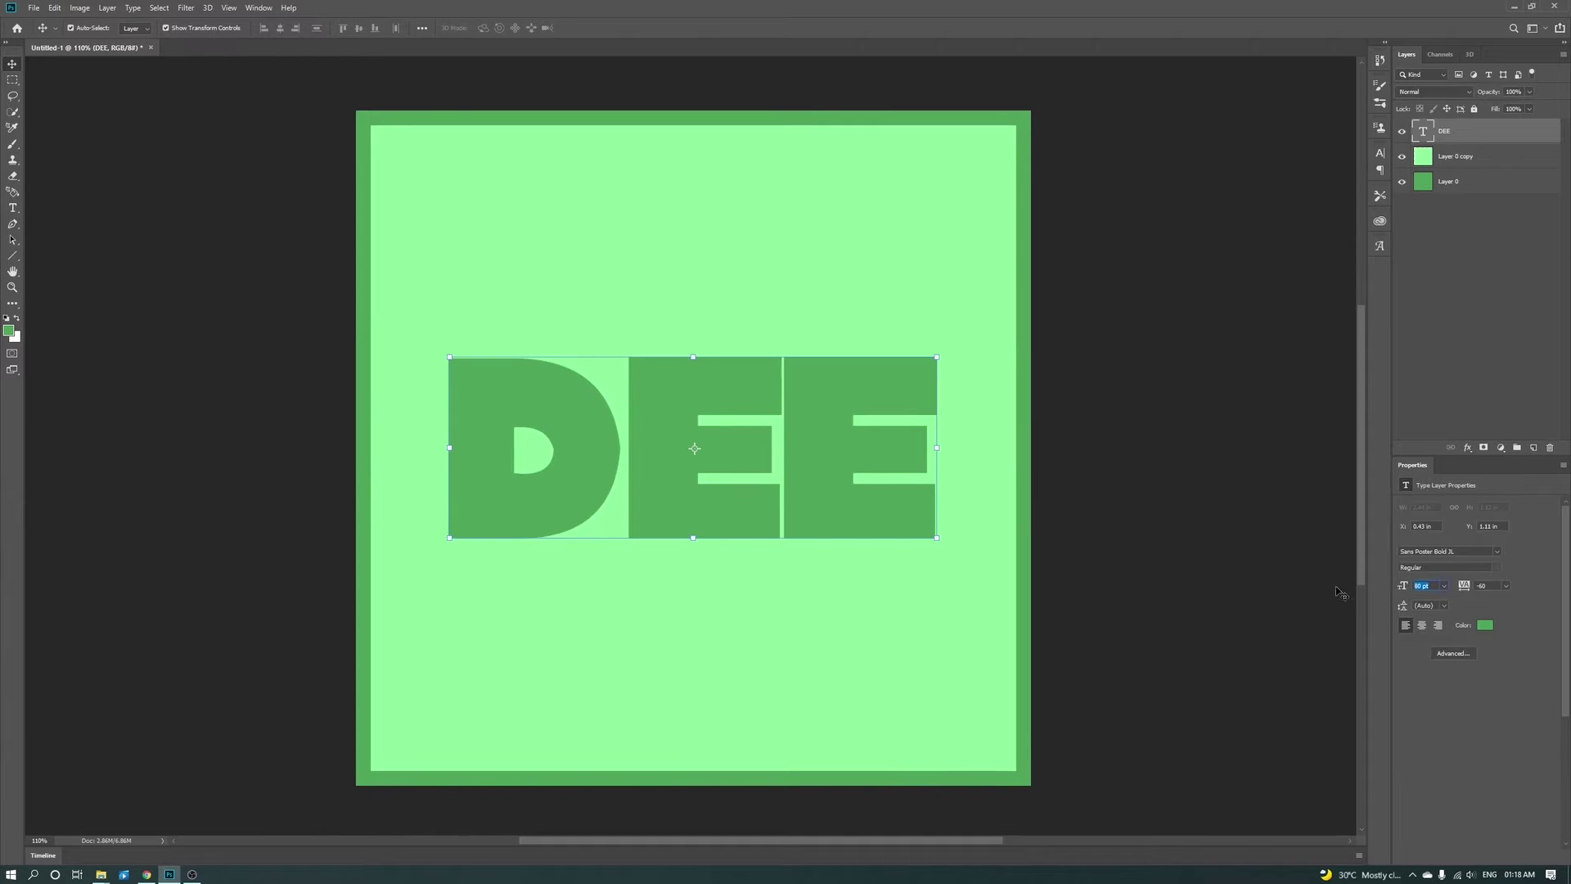
type("60")
key("Return")
left_click(1477, 166)
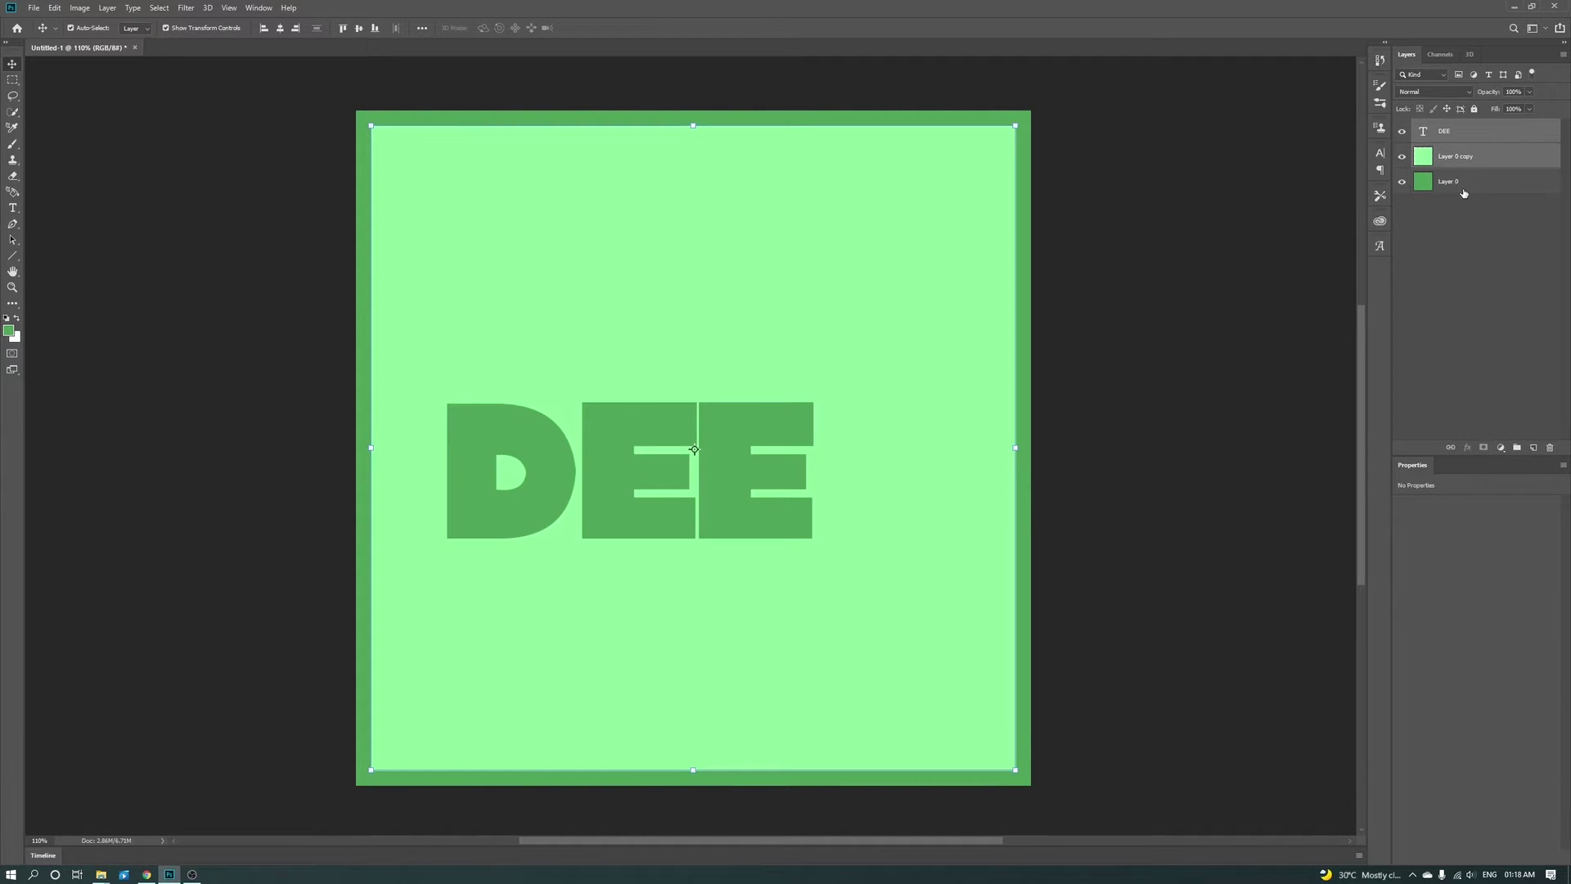
left_click(280, 28)
left_click(358, 27)
left_click(235, 245)
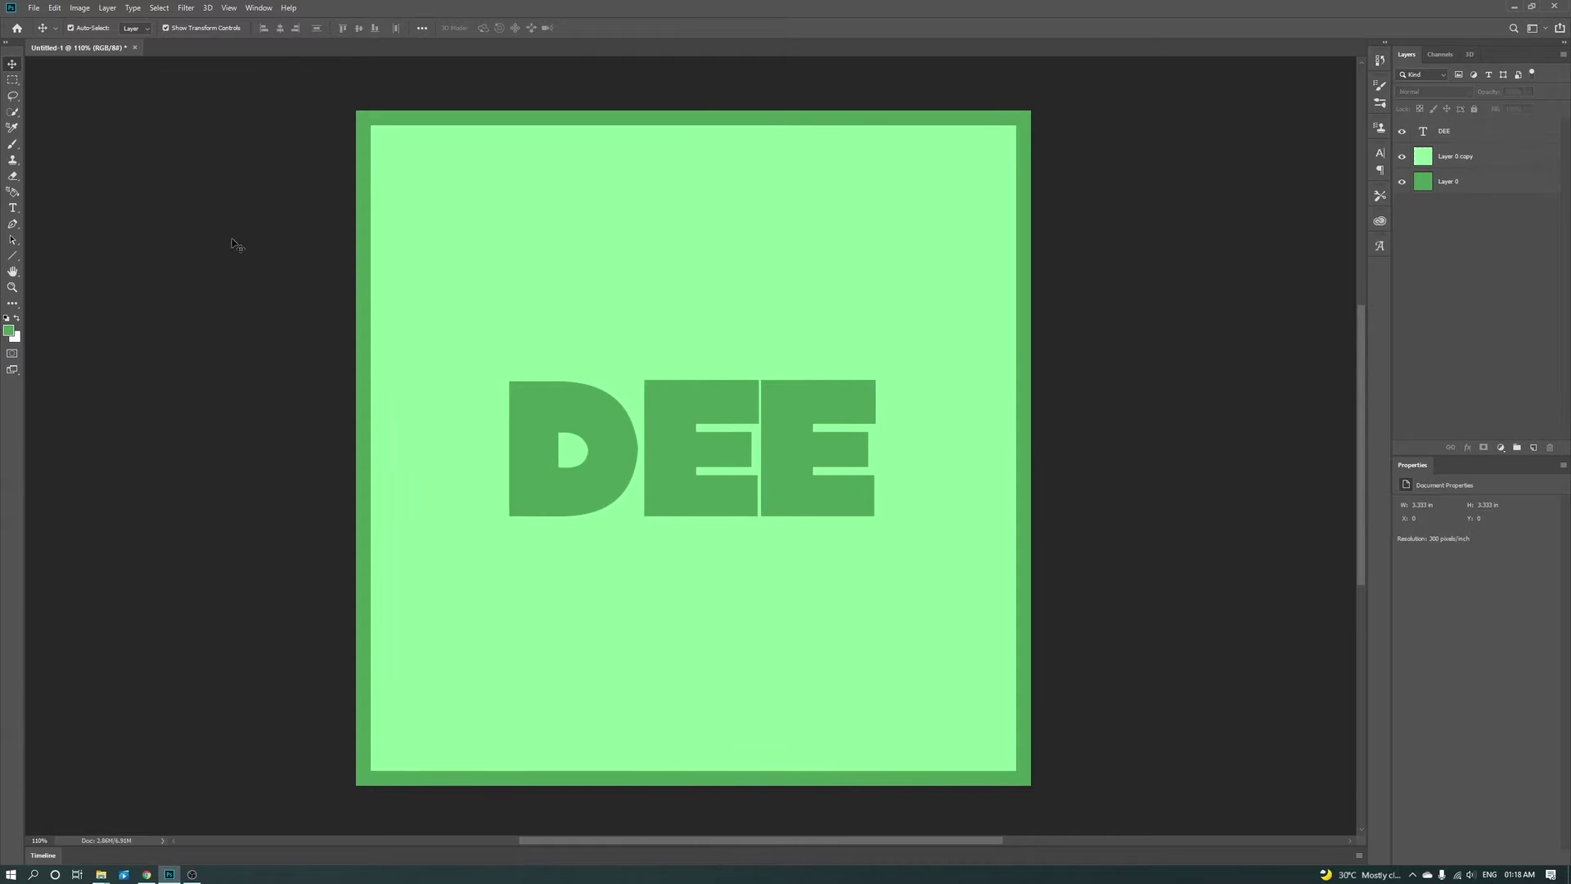
left_click(673, 474)
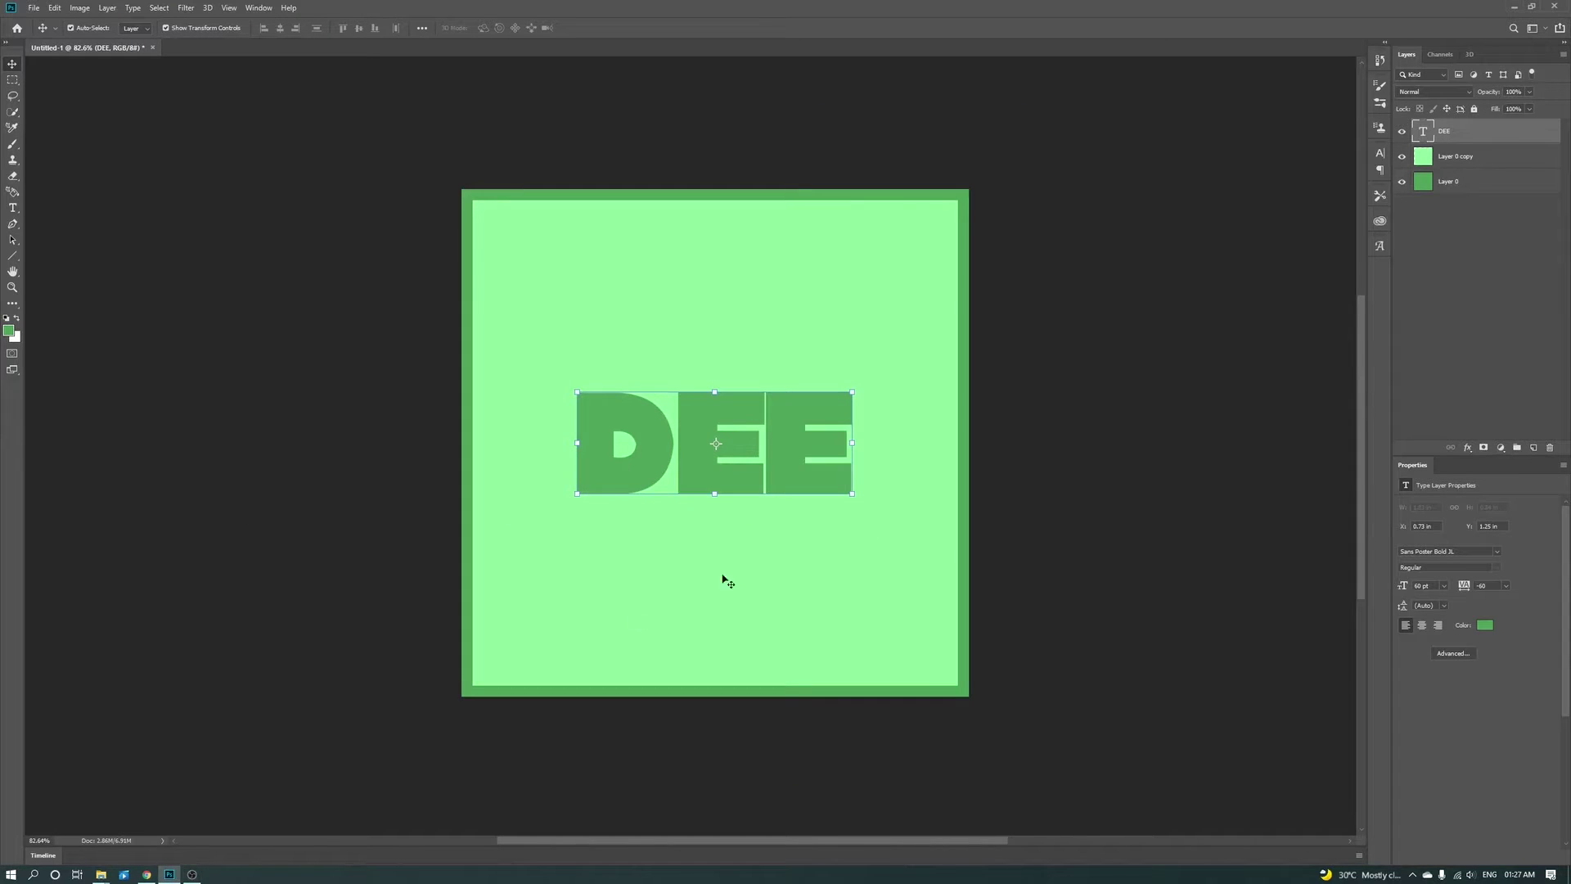
Cancel a trial transform on DEE and duplicate the DEE text layer
scroll(721, 457, "up", 2)
scroll(753, 452, "down", 1)
scroll(779, 463, "up", 2)
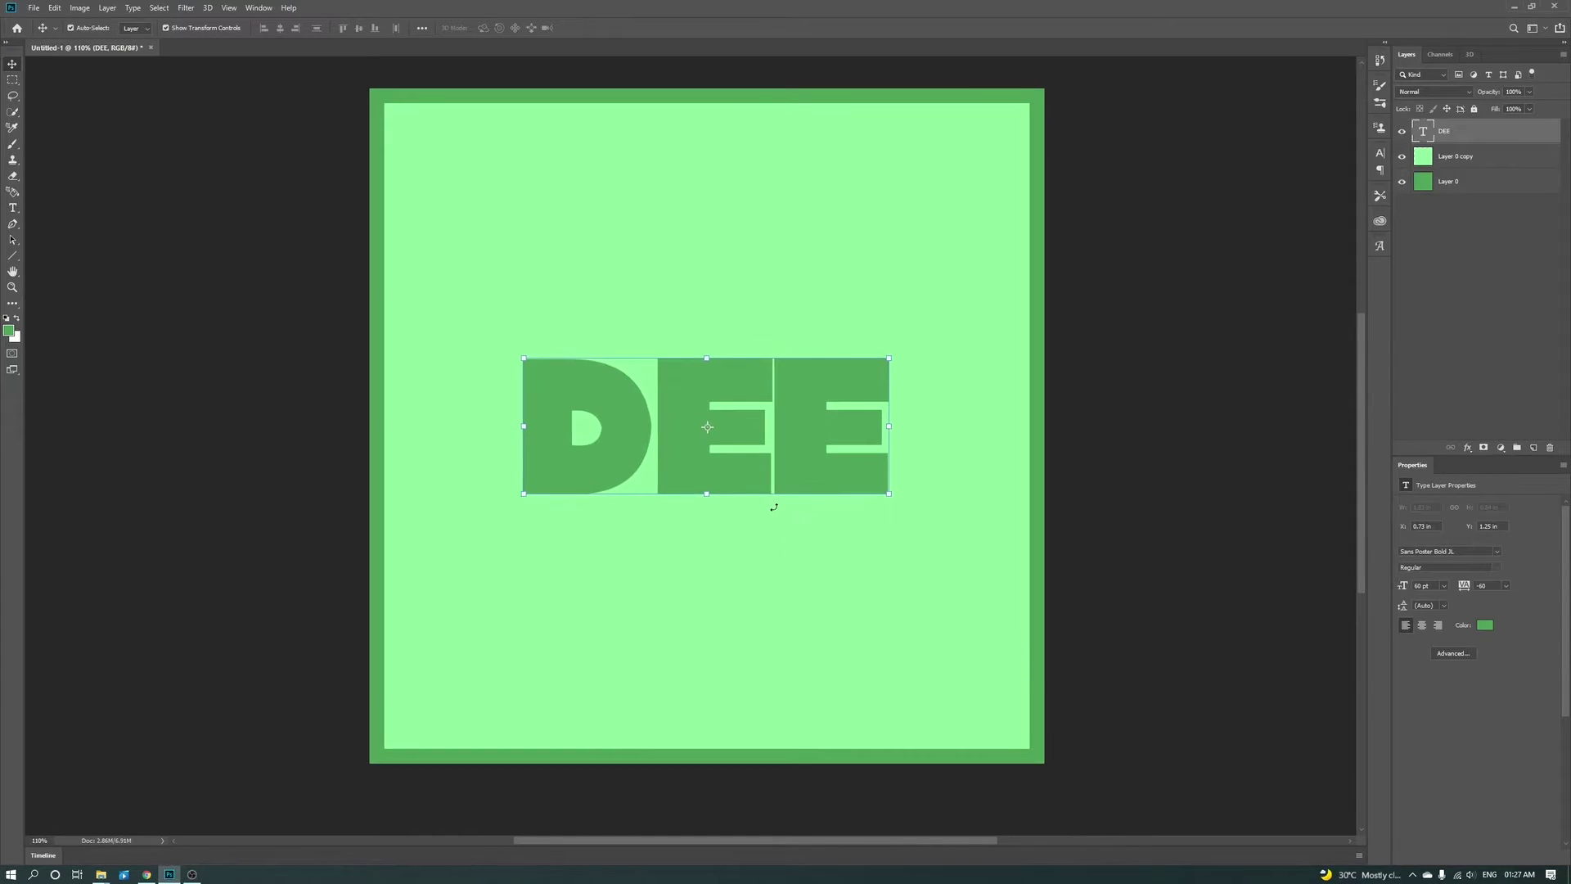
key("ctrl+t")
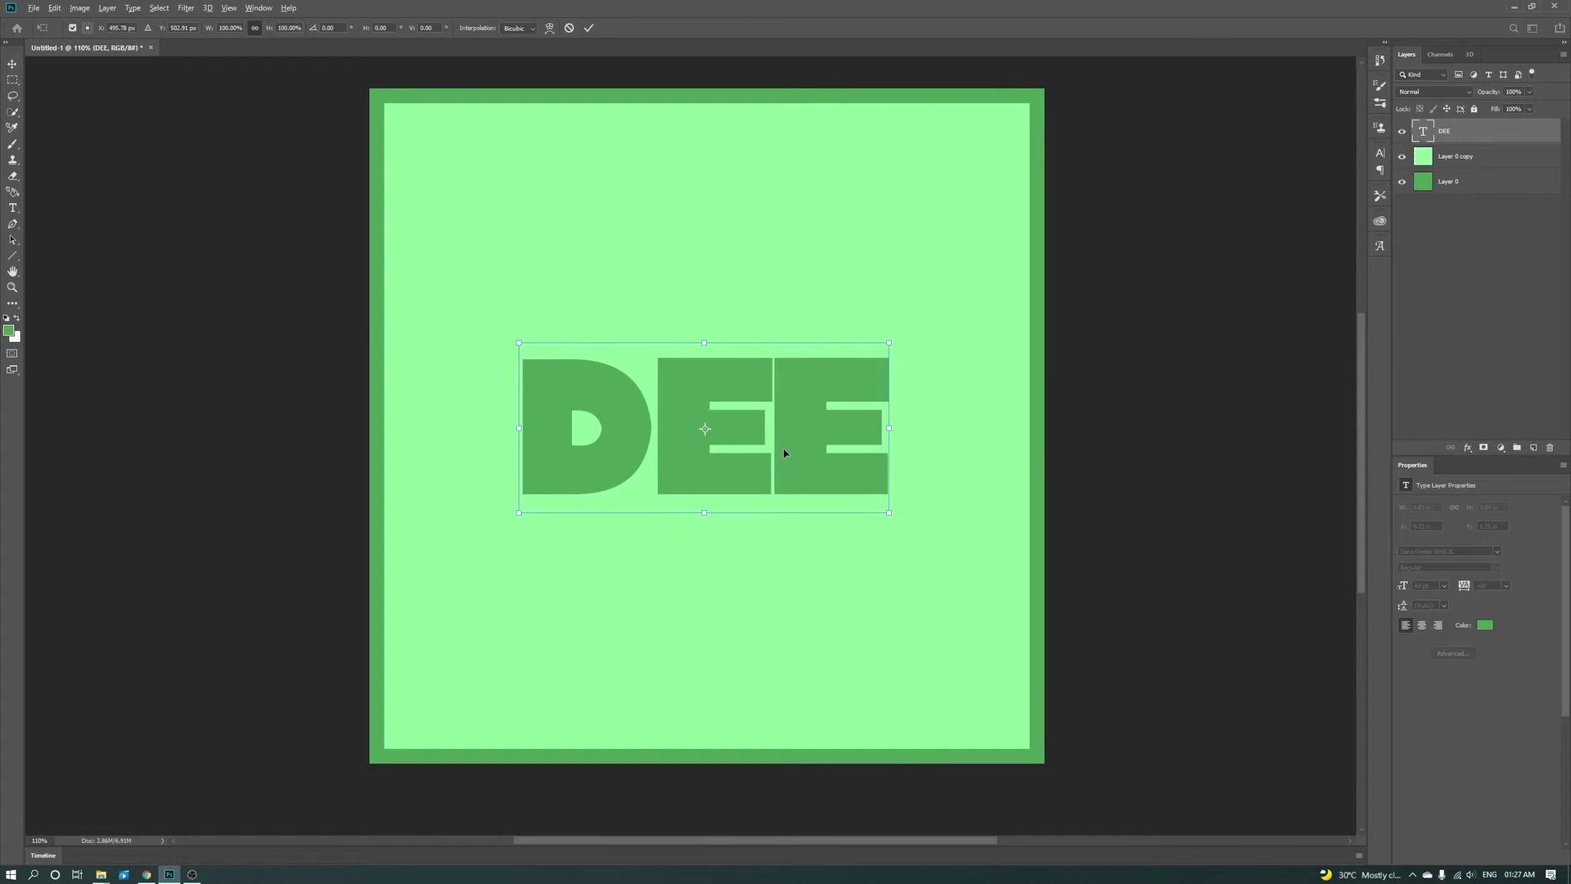
left_click(570, 31)
key("ctrl+j")
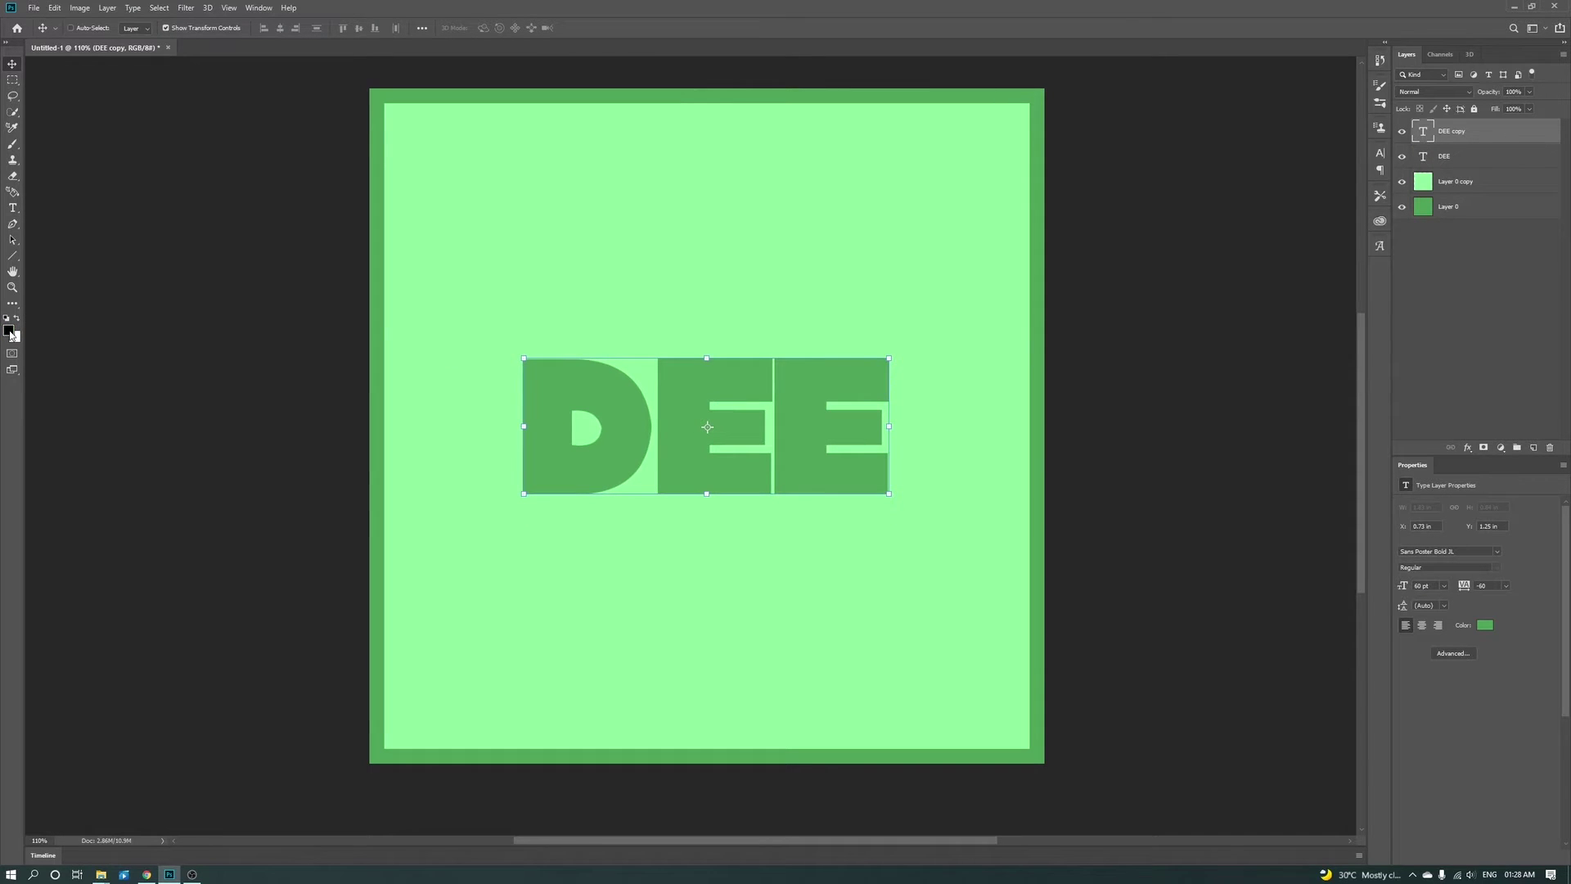
Recolour the duplicated DEE text black
left_click(1485, 625)
left_click(1072, 304)
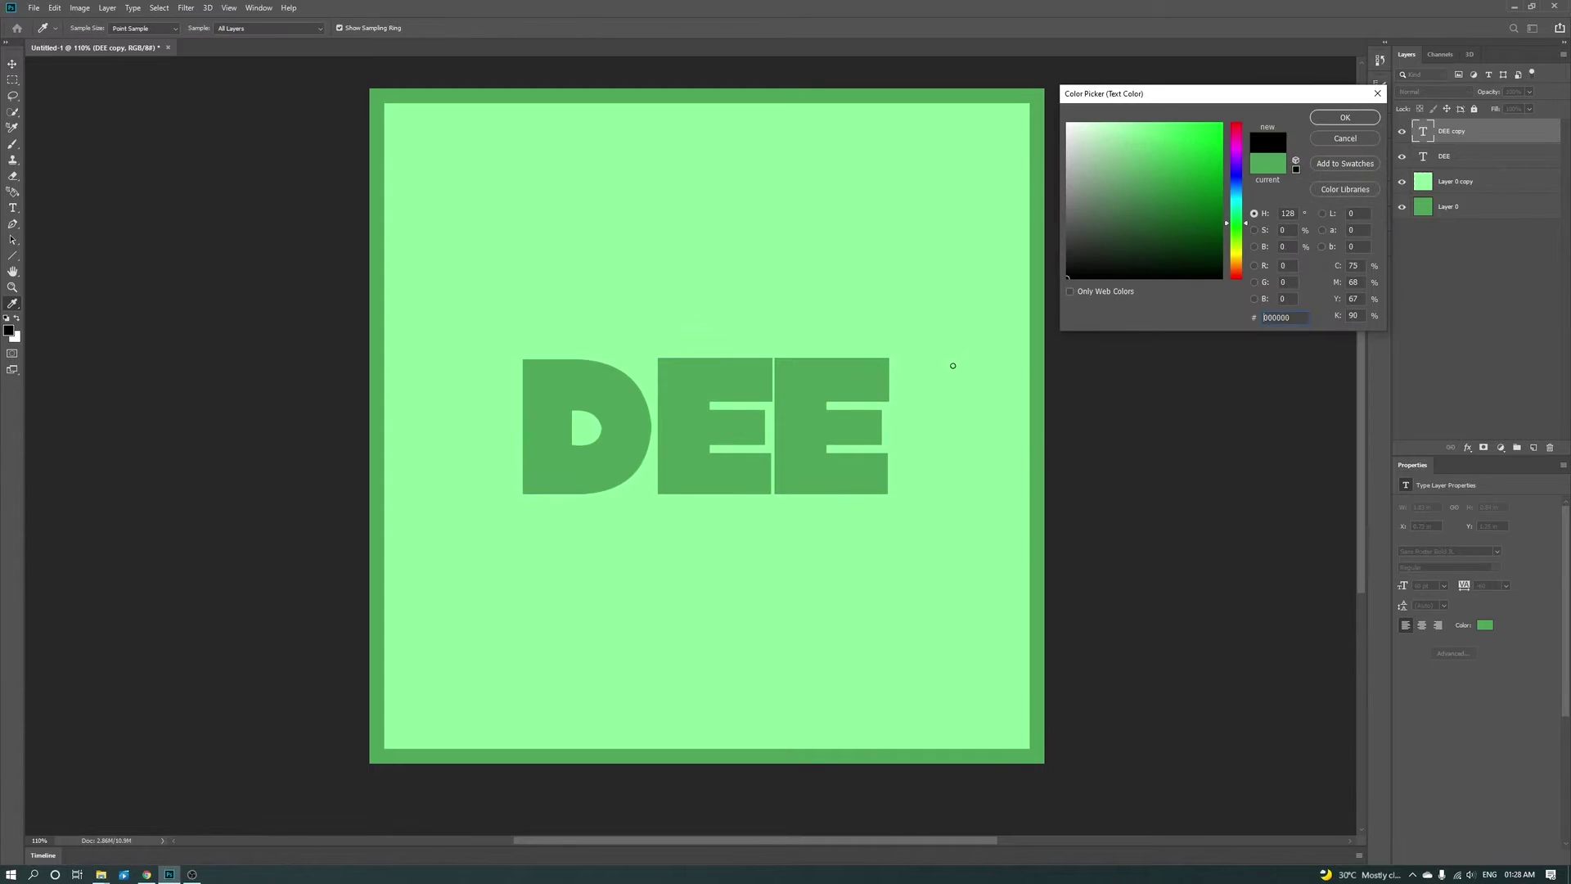
left_click(1342, 116)
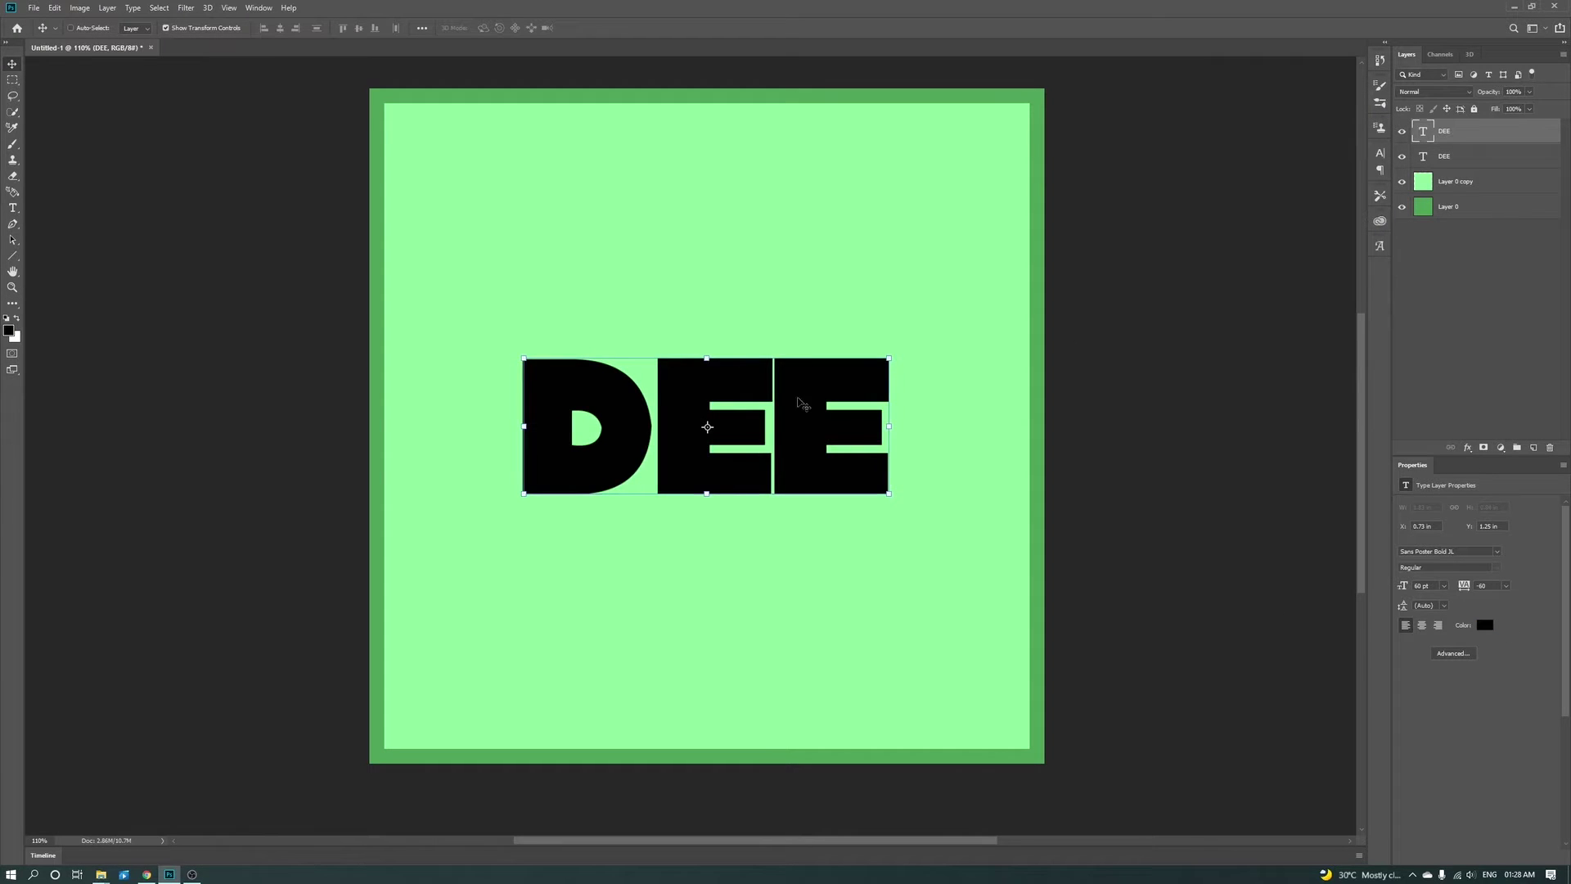
key("ctrl")
Test a duplicate-and-nudge transform on the black DEE, then cancel it
key("ctrl+t")
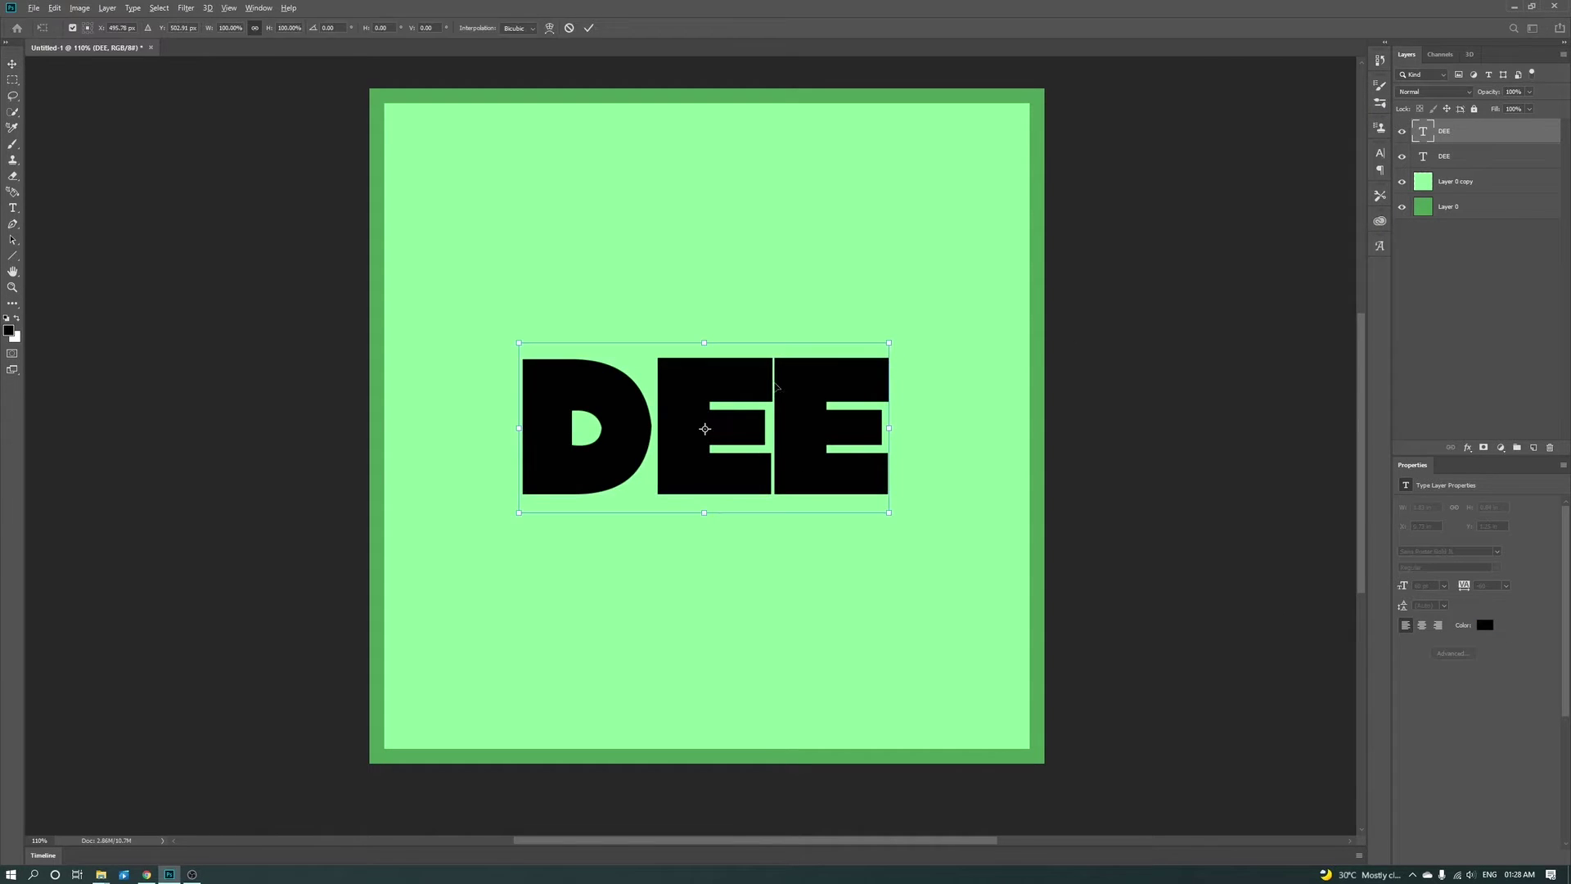
key("alt+Down")
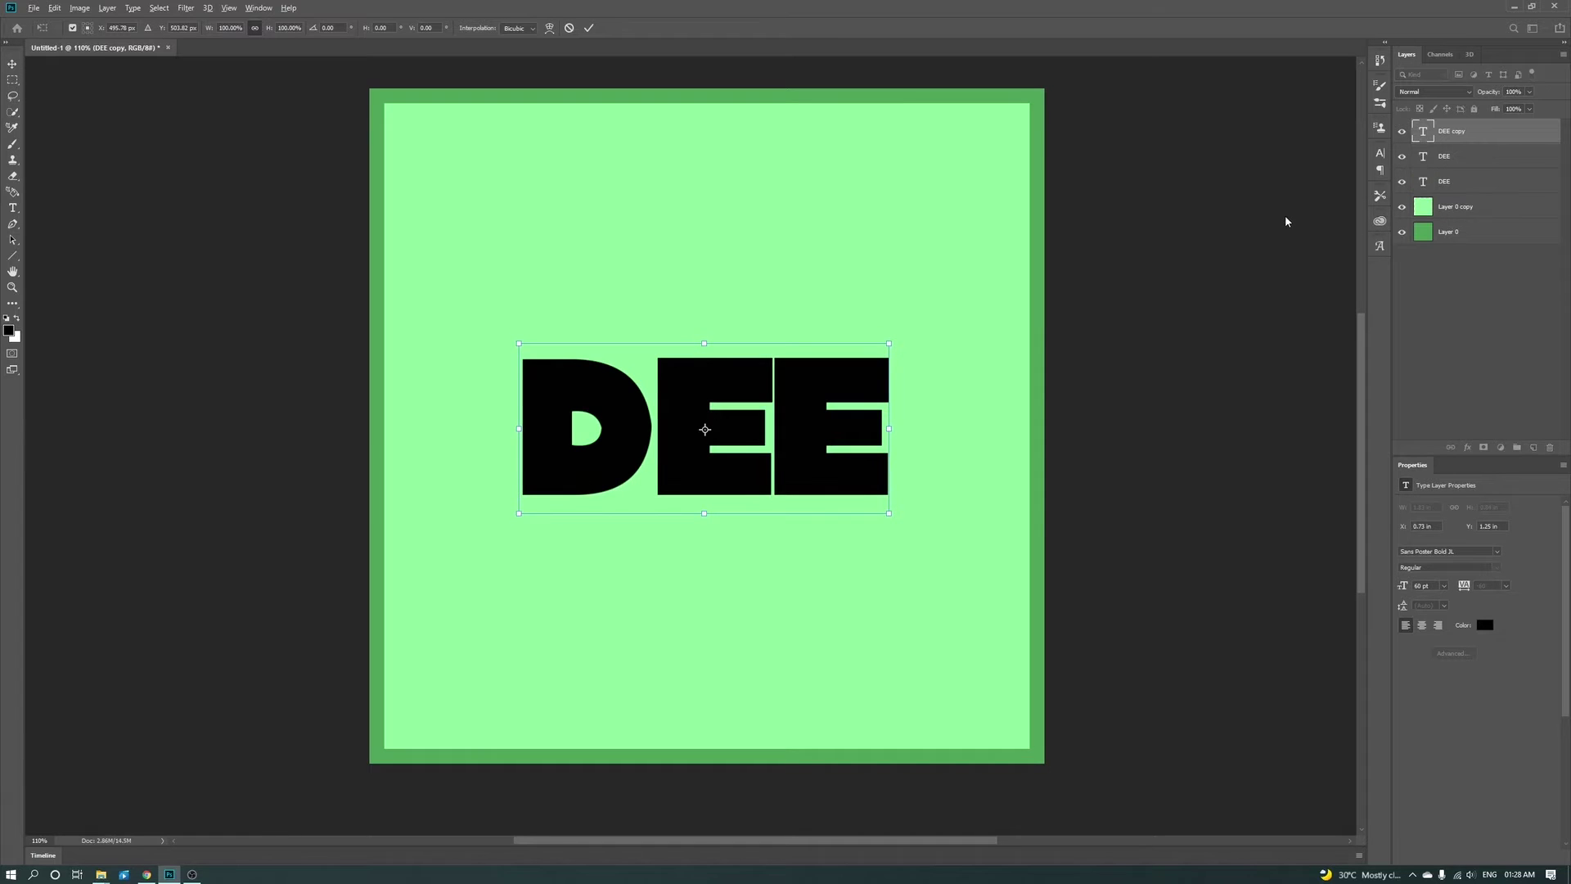
key("Right")
key("Left")
key("Up")
left_click(567, 28)
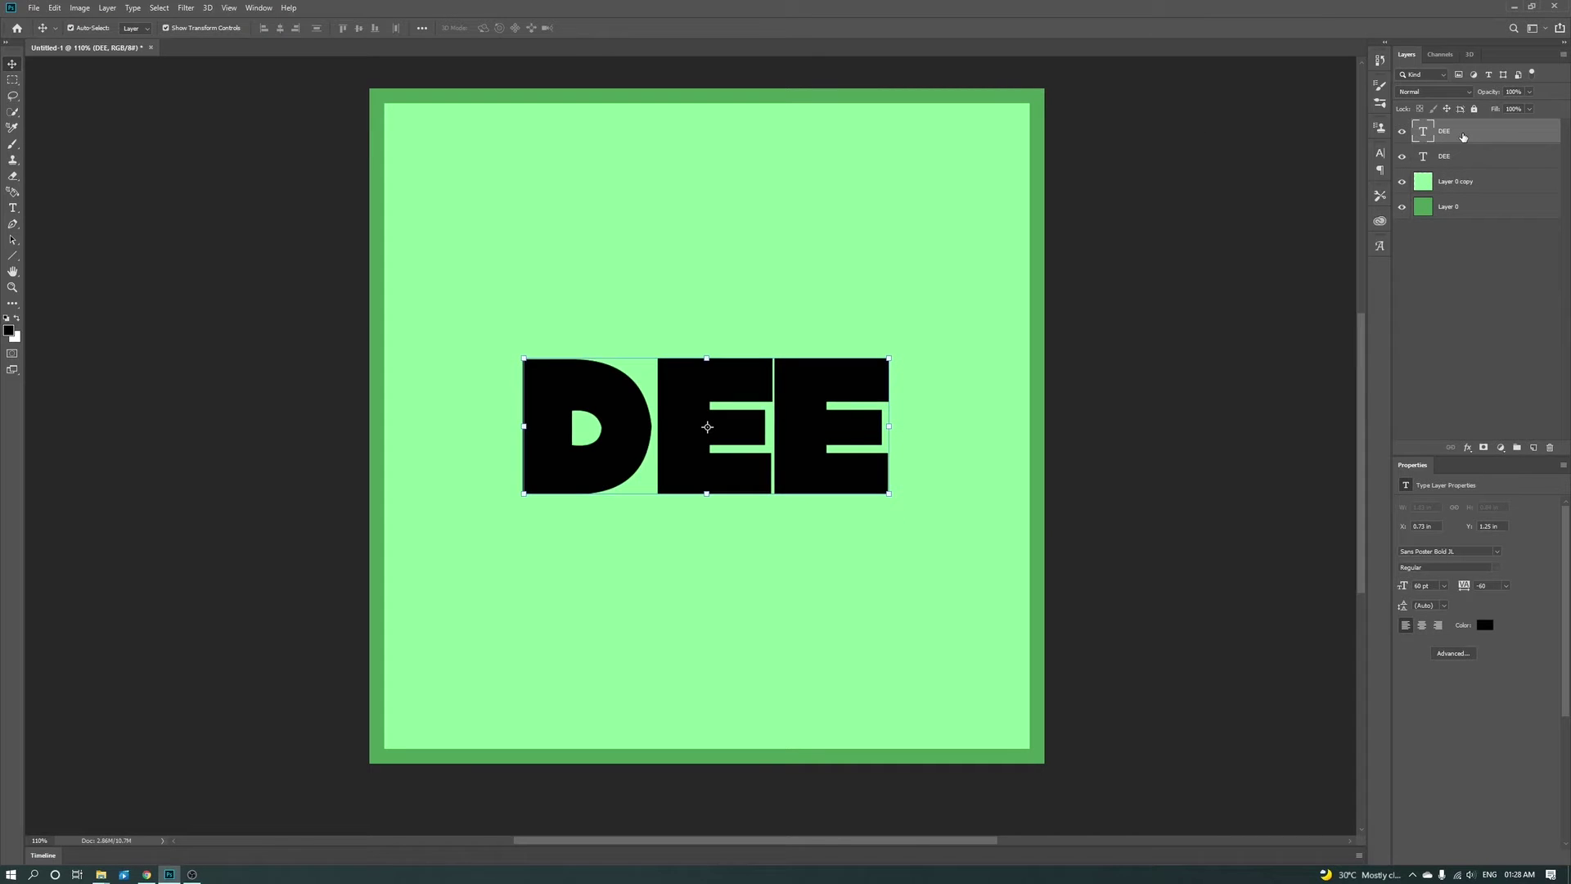
Create one DEE copy offset one pixel right and one pixel down
key("ctrl+t")
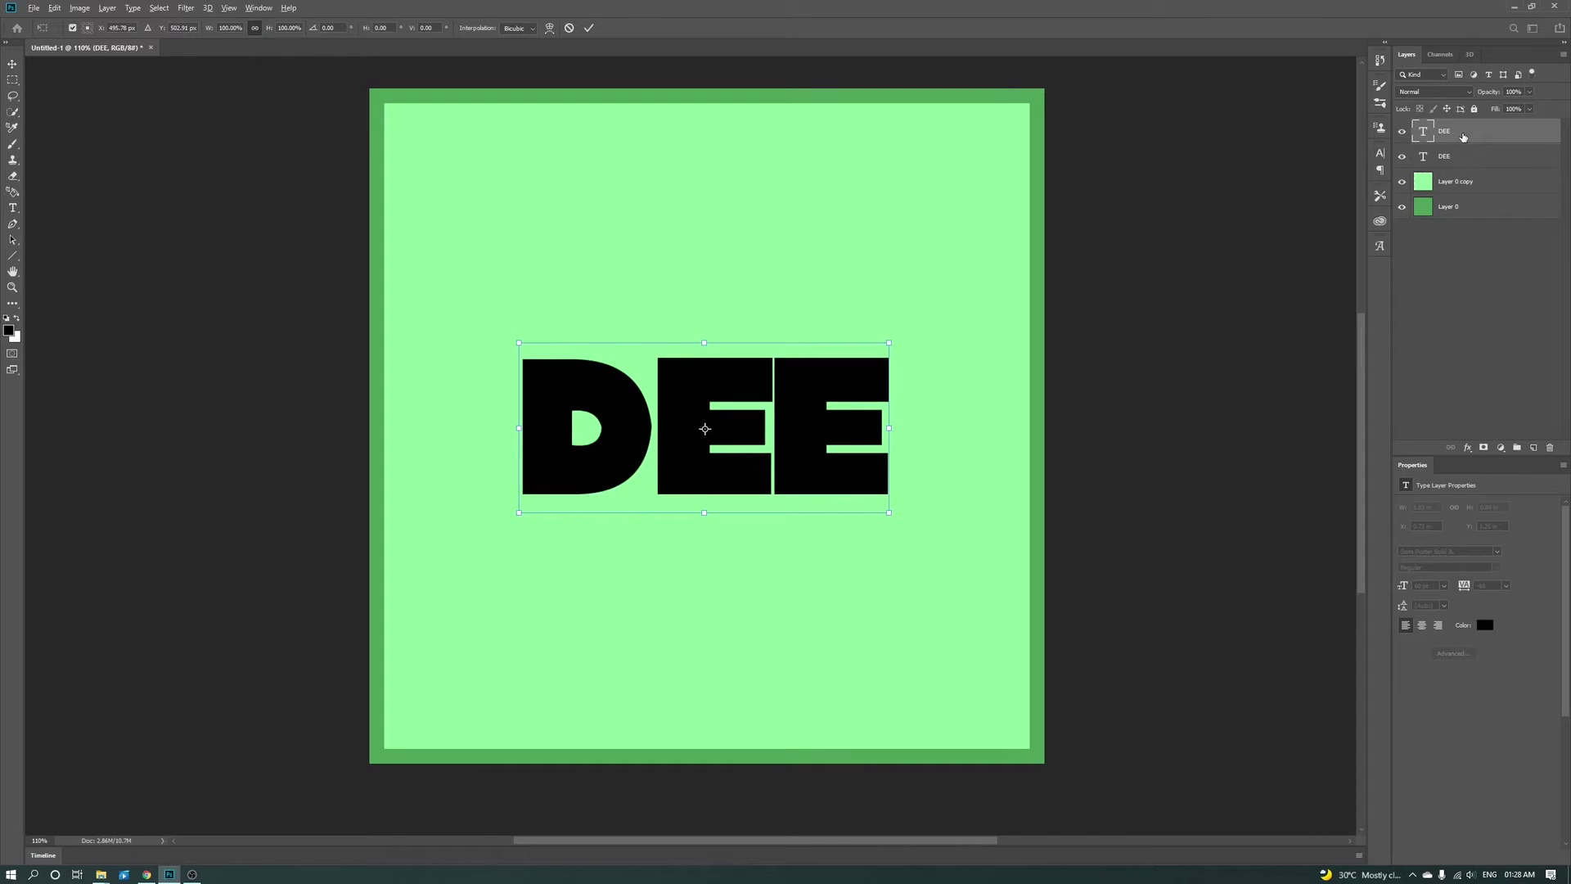
key("alt+Right")
key("alt+Down")
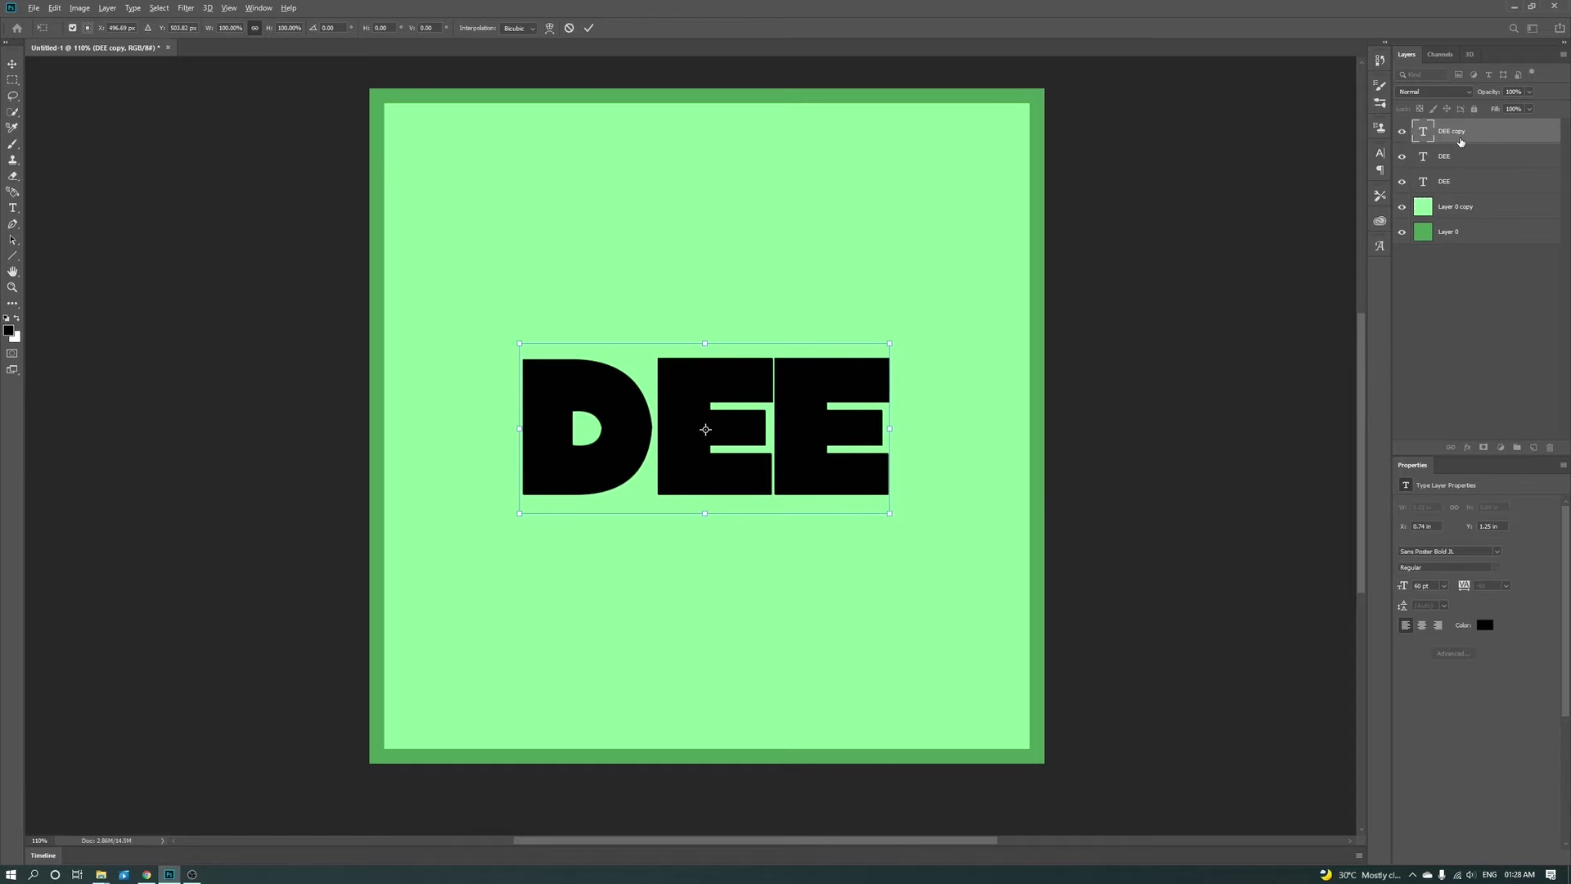
key("Return")
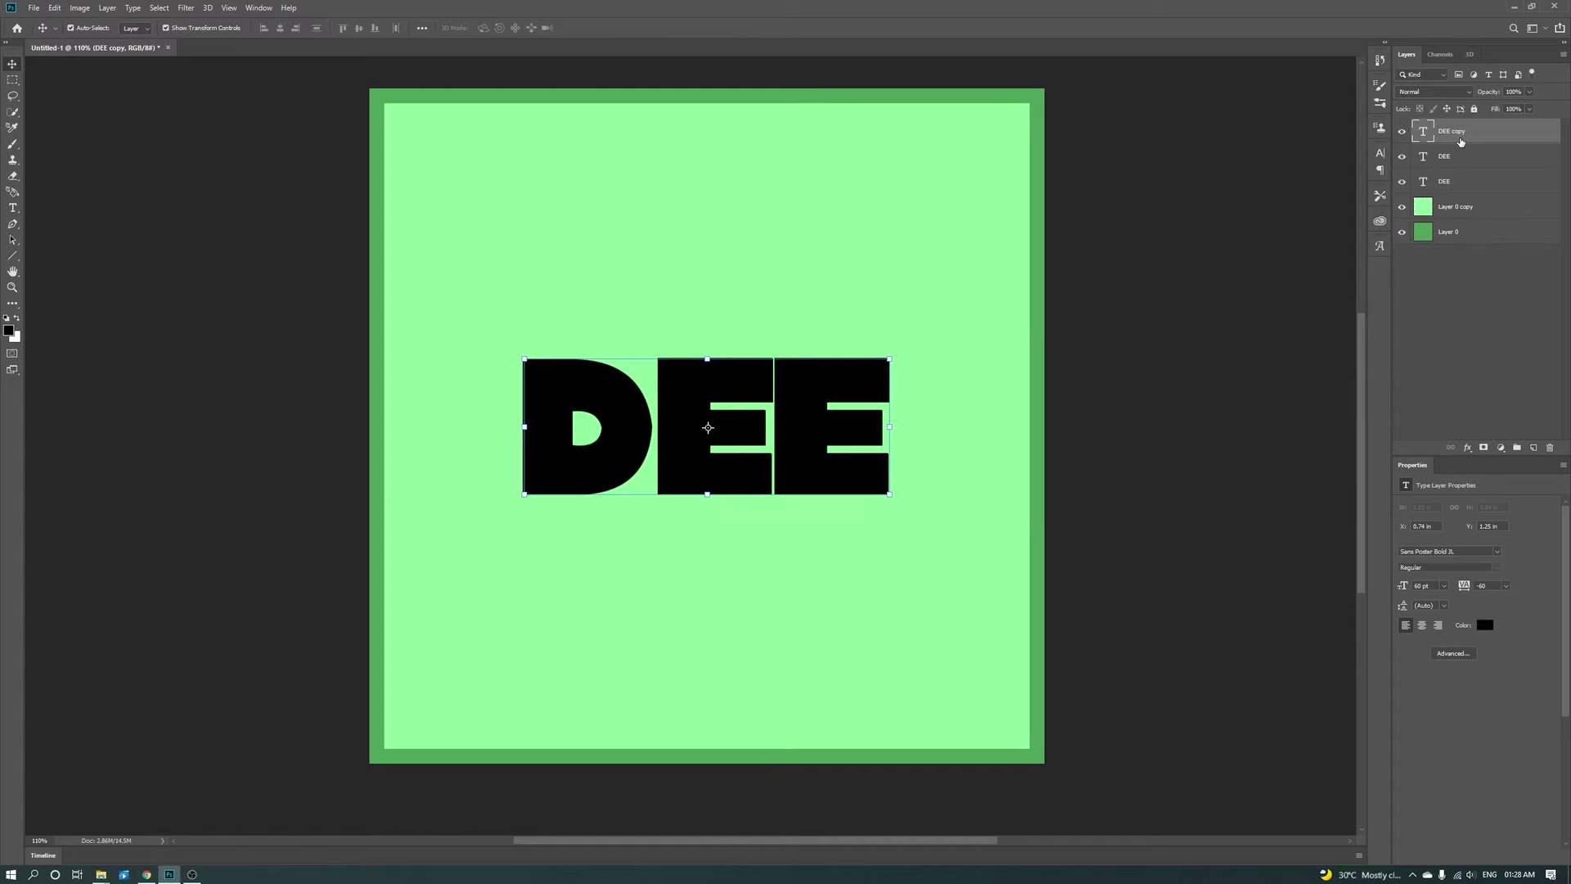
Repeat the offset copy about 280 times to build a long black diagonal extrusion
key("ctrl+shift+alt+t")
key("ctrl+shift+alt+t")
key("ctrl+shift+alt+t")
key("ctrl+shift+alt+t")
key("ctrl+shift+alt+t")
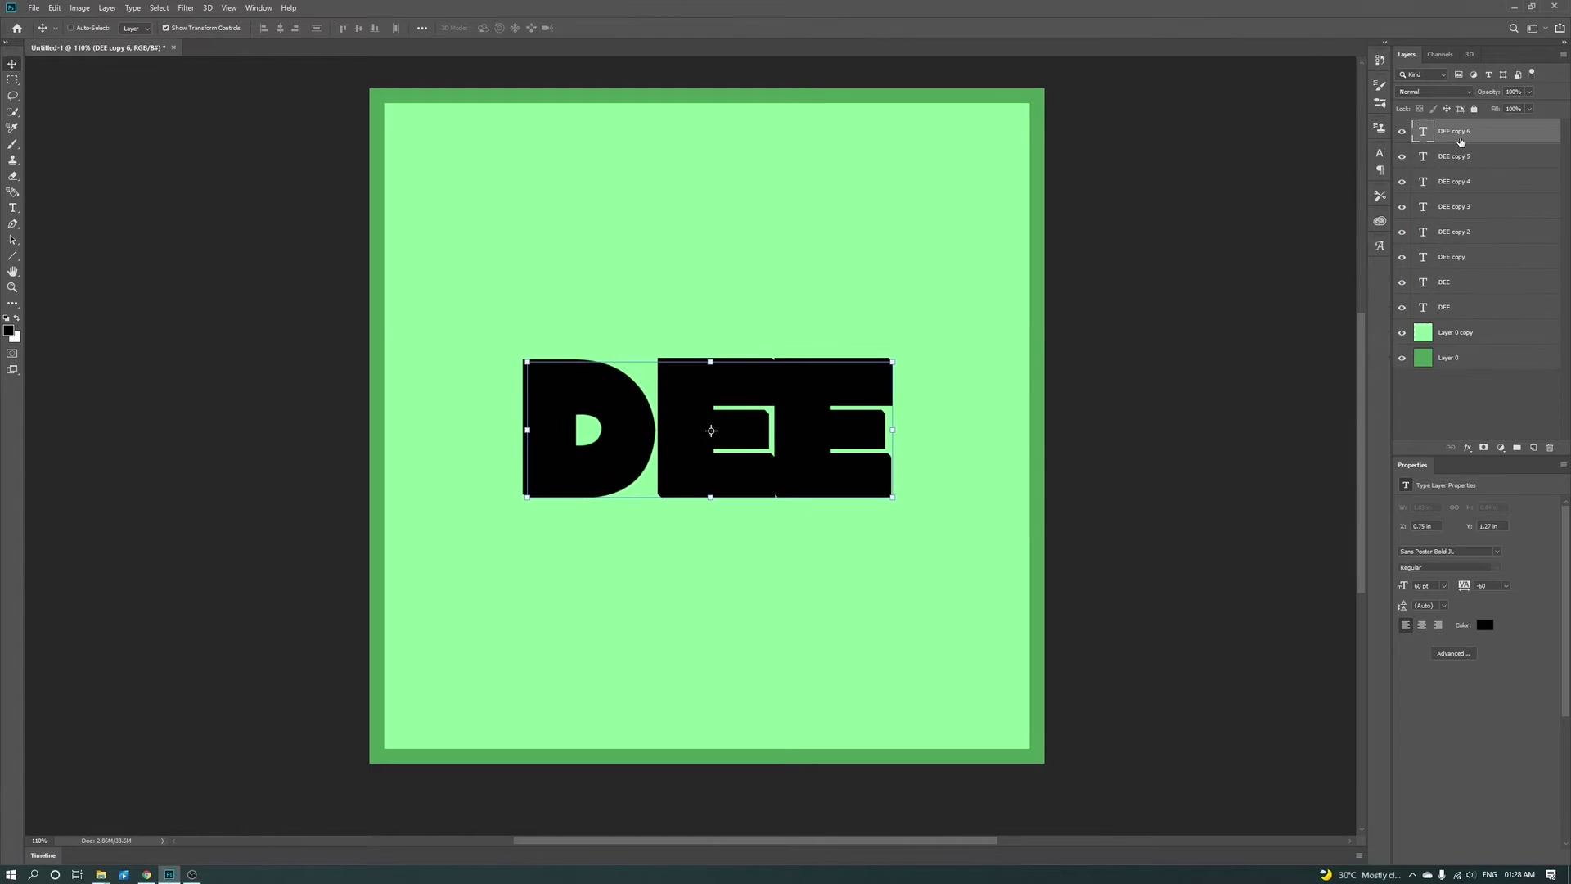
key("ctrl+shift+alt+t")
key("ctrl+shift+alt+t")
key("ctrl+shift+alt+t")
key("ctrl+shift+alt+t")
key("ctrl+shift+alt+t")
key("ctrl+shift+alt+t")
key("ctrl+shift+alt+t")
key("ctrl+shift+alt+t")
key("ctrl+shift+alt+t")
key("ctrl+shift+alt+t")
key("ctrl+shift+alt+t")
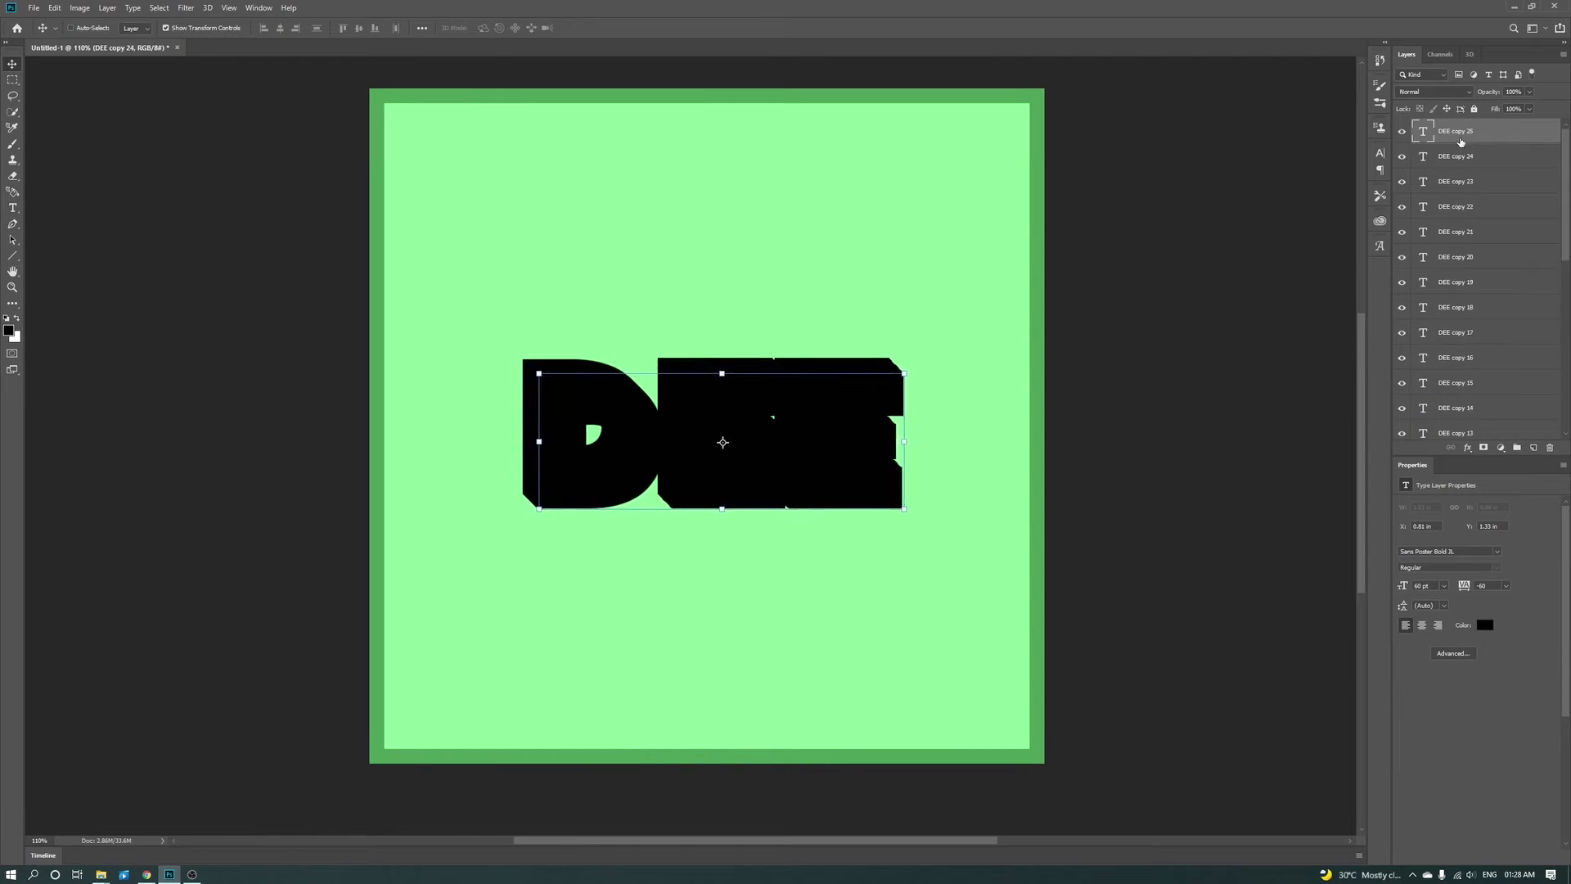
key("ctrl+shift+alt+t")
key("ctrl+shift+alt+t")
key("ctrl+shift+alt+t")
key("ctrl+shift+alt+t")
key("ctrl+shift+alt+t")
key("ctrl+shift+alt+t")
key("ctrl+shift+alt+t")
key("ctrl+shift+alt+t")
key("ctrl+shift+alt+t")
key("ctrl+shift+alt+t")
key("ctrl+shift+alt+t")
key("ctrl+shift+alt+t")
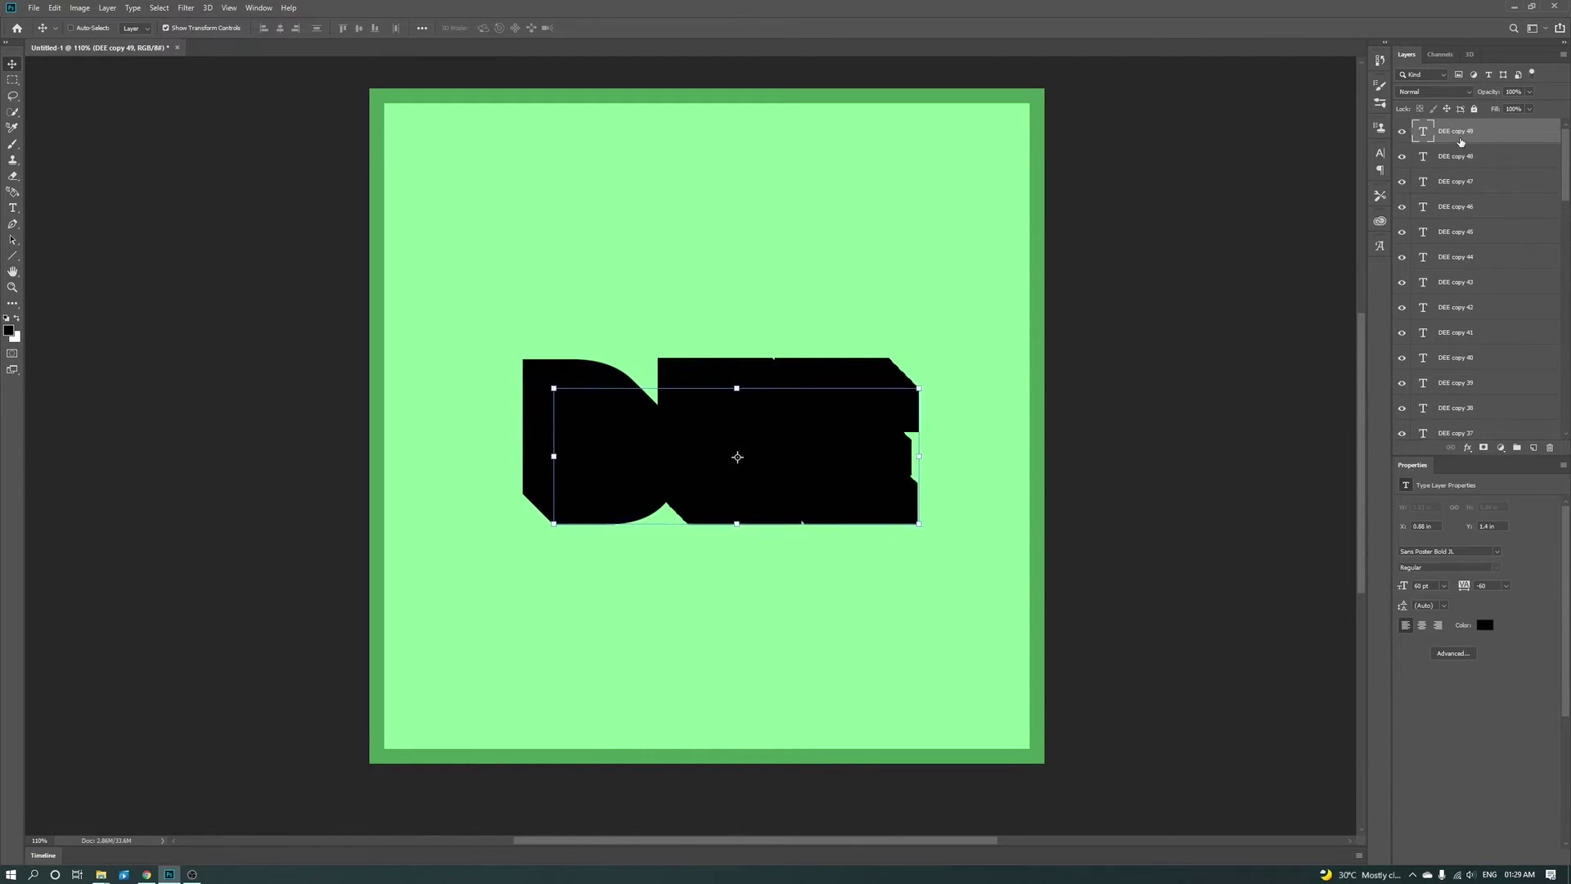
key("ctrl+shift+alt+t")
key("ctrl+shift+alt+t")
key("ctrl+shift+alt+t")
key("ctrl+shift+alt+t")
key("ctrl+shift+alt+t")
key("ctrl+shift+alt+t")
key("ctrl+shift+alt+t")
key("ctrl+shift+alt+t")
key("ctrl+shift+alt+t")
key("ctrl+shift+alt+t")
key("ctrl+shift+alt+t")
key("ctrl+shift+alt+t")
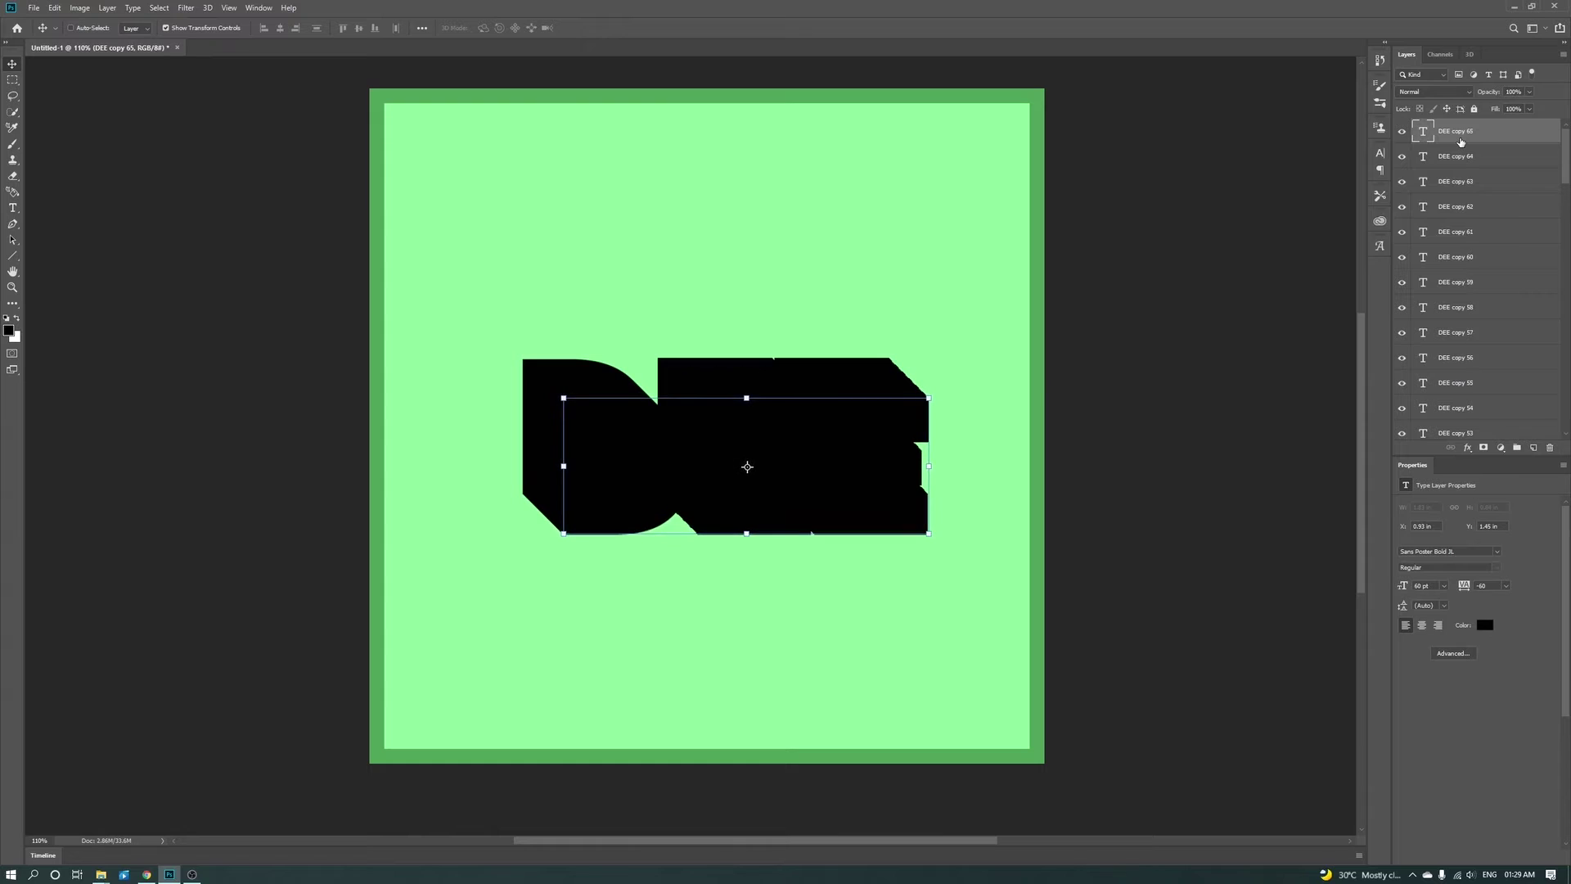
key("ctrl+shift+alt+t")
key("ctrl+shift+alt+t")
key("ctrl+shift+alt+t")
key("ctrl+shift+alt+t")
key("ctrl+shift+alt+t")
key("ctrl+shift+alt+t")
key("ctrl+shift+alt+t")
key("ctrl+shift+alt+t")
key("ctrl+shift+alt+t")
key("ctrl+shift+alt+t")
key("ctrl+shift+alt+t")
key("ctrl+shift+alt+t")
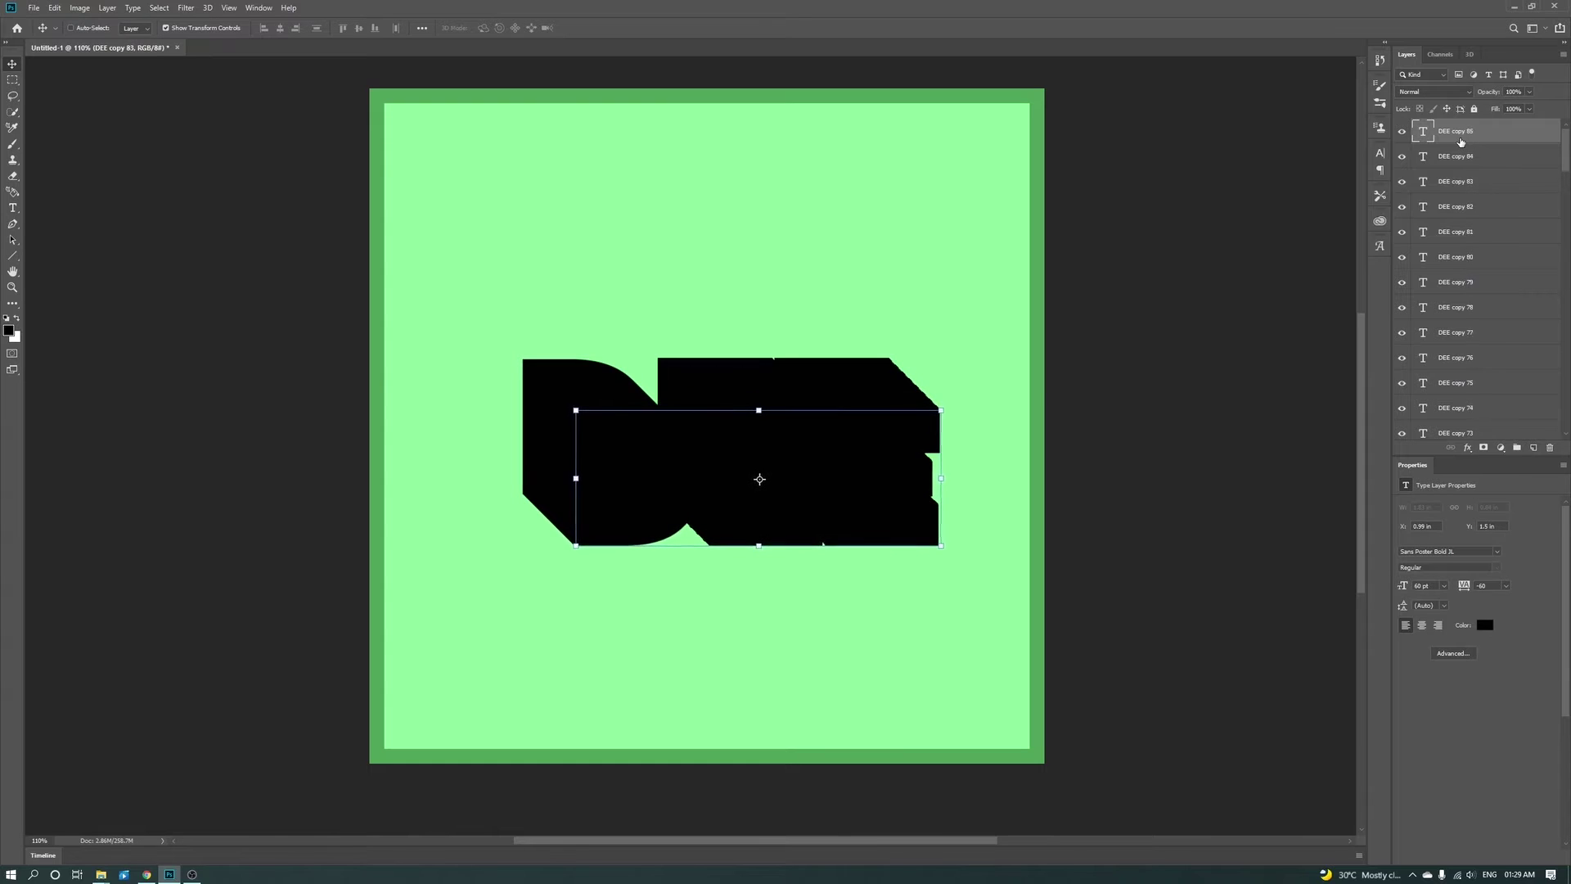
key("ctrl+shift+alt+t")
key("ctrl+shift+alt+t")
key("ctrl+shift+alt+t")
key("ctrl+shift+alt+t")
key("ctrl+shift+alt+t")
key("ctrl+shift+alt+t")
key("ctrl+shift+alt+t")
key("ctrl+shift+alt+t")
key("ctrl+shift+alt+t")
key("ctrl+shift+alt+t")
key("ctrl+shift+alt+t")
key("ctrl+shift+alt+t")
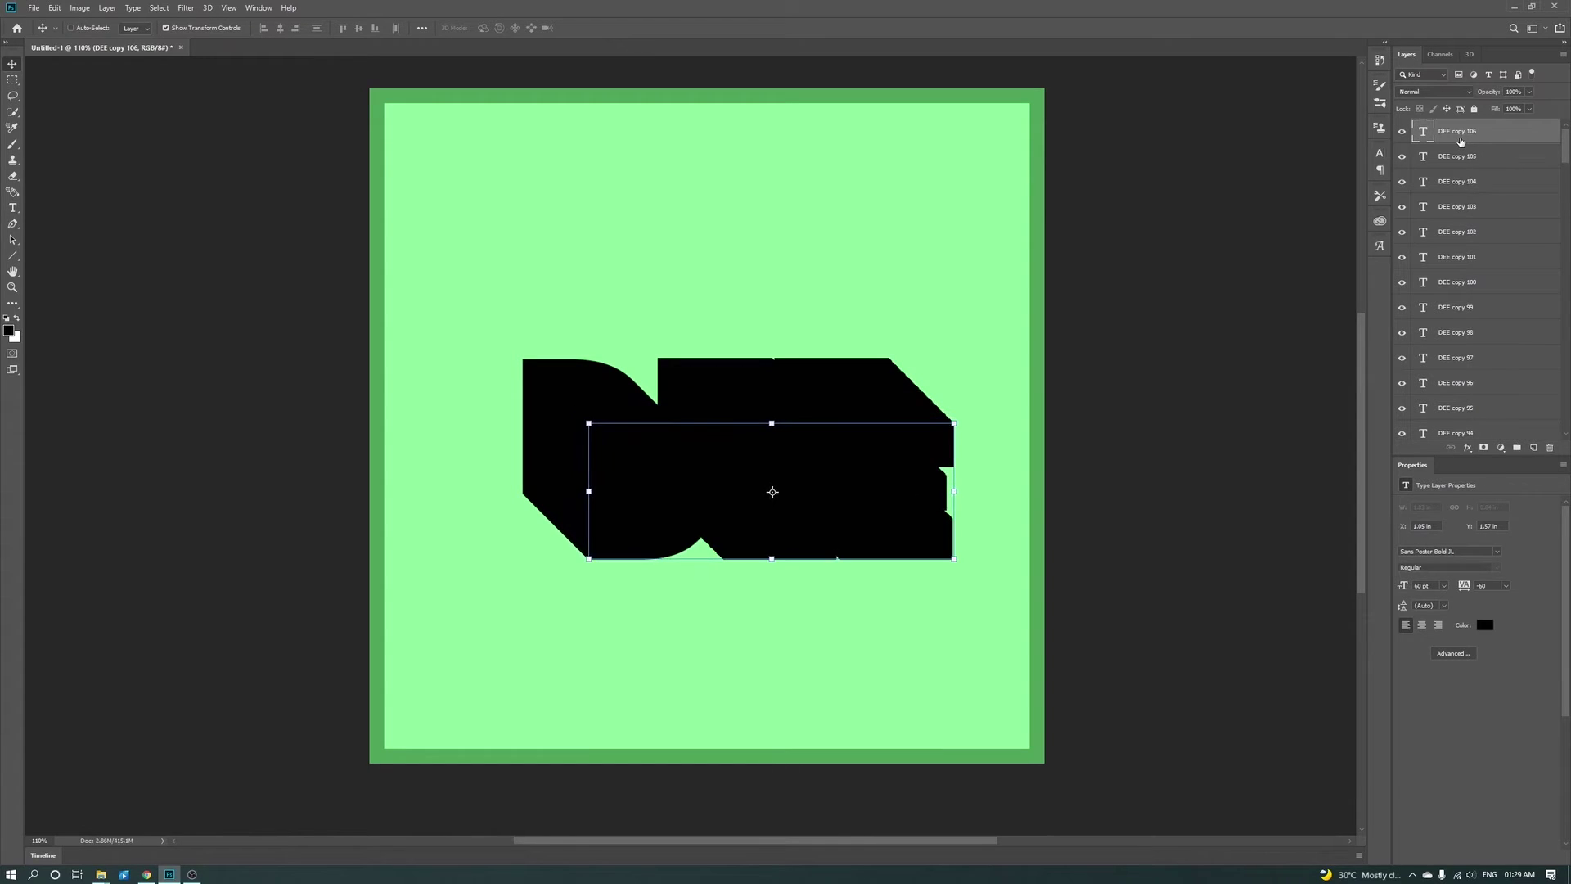
key("ctrl+shift+alt+t")
key("ctrl+shift+alt+t")
key("ctrl+shift+alt+t")
key("ctrl+shift+alt+t")
key("ctrl+shift+alt+t")
key("ctrl+shift+alt+t")
key("ctrl+shift+alt+t")
key("ctrl+shift+alt+t")
key("ctrl+shift+alt+t")
key("ctrl+shift+alt+t")
key("ctrl+shift+alt+t")
key("ctrl+shift+alt+t")
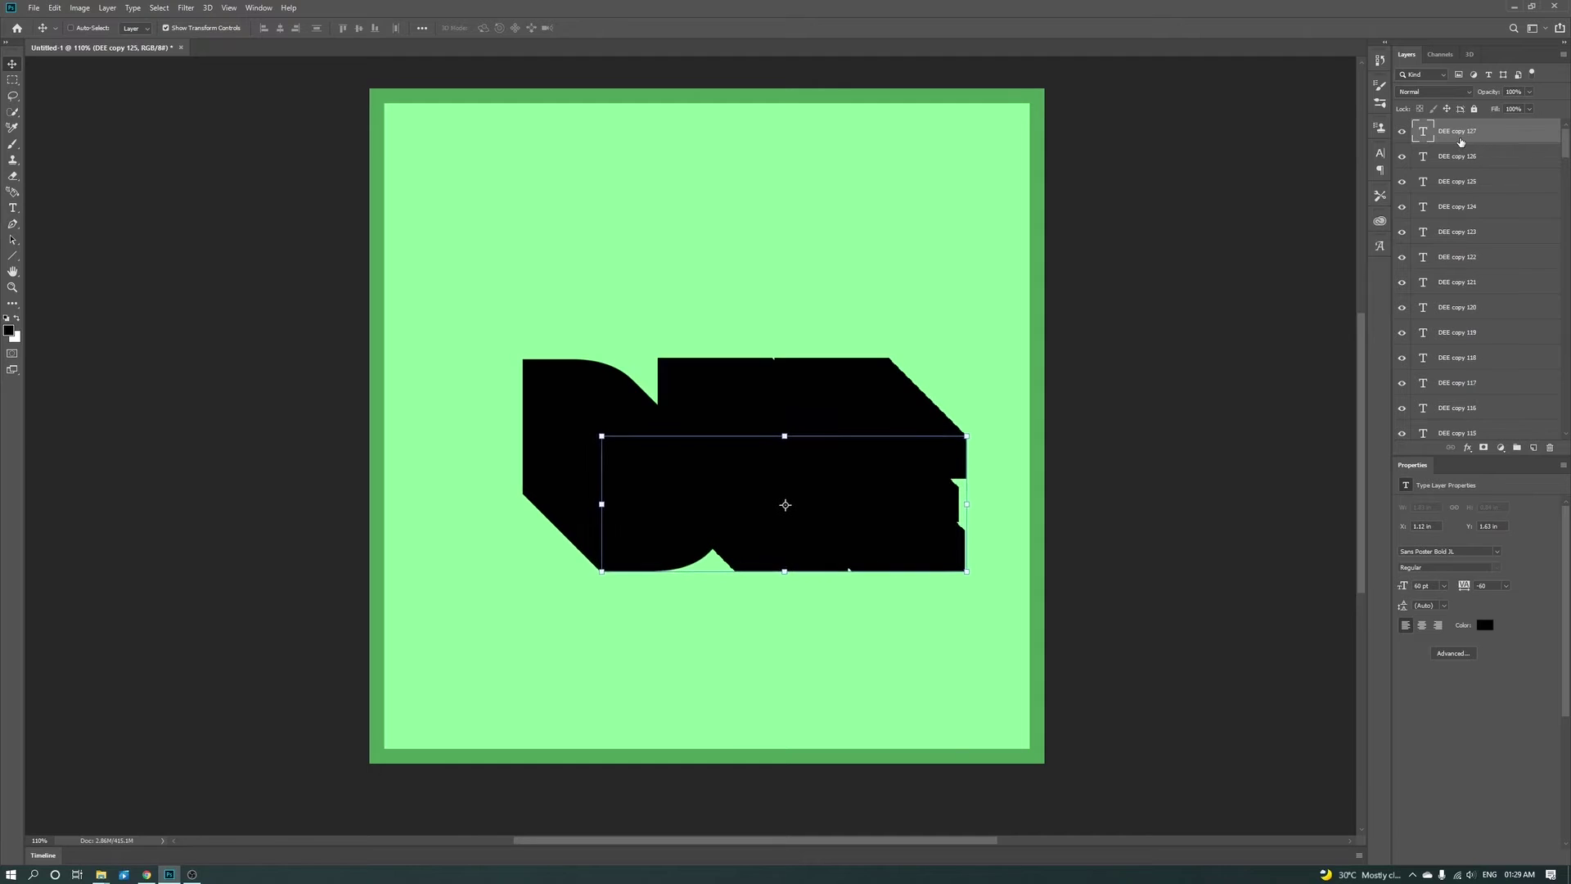
key("ctrl+shift+alt+t")
key("ctrl+shift+alt+t")
key("ctrl+shift+alt+t")
key("ctrl+shift+alt+t")
key("ctrl+shift+alt+t")
key("ctrl+shift+alt+t")
key("ctrl+shift+alt+t")
key("ctrl+shift+alt+t")
key("ctrl+shift+alt+t")
key("ctrl+shift+alt+t")
key("ctrl+shift+alt+t")
key("ctrl+shift+alt+t")
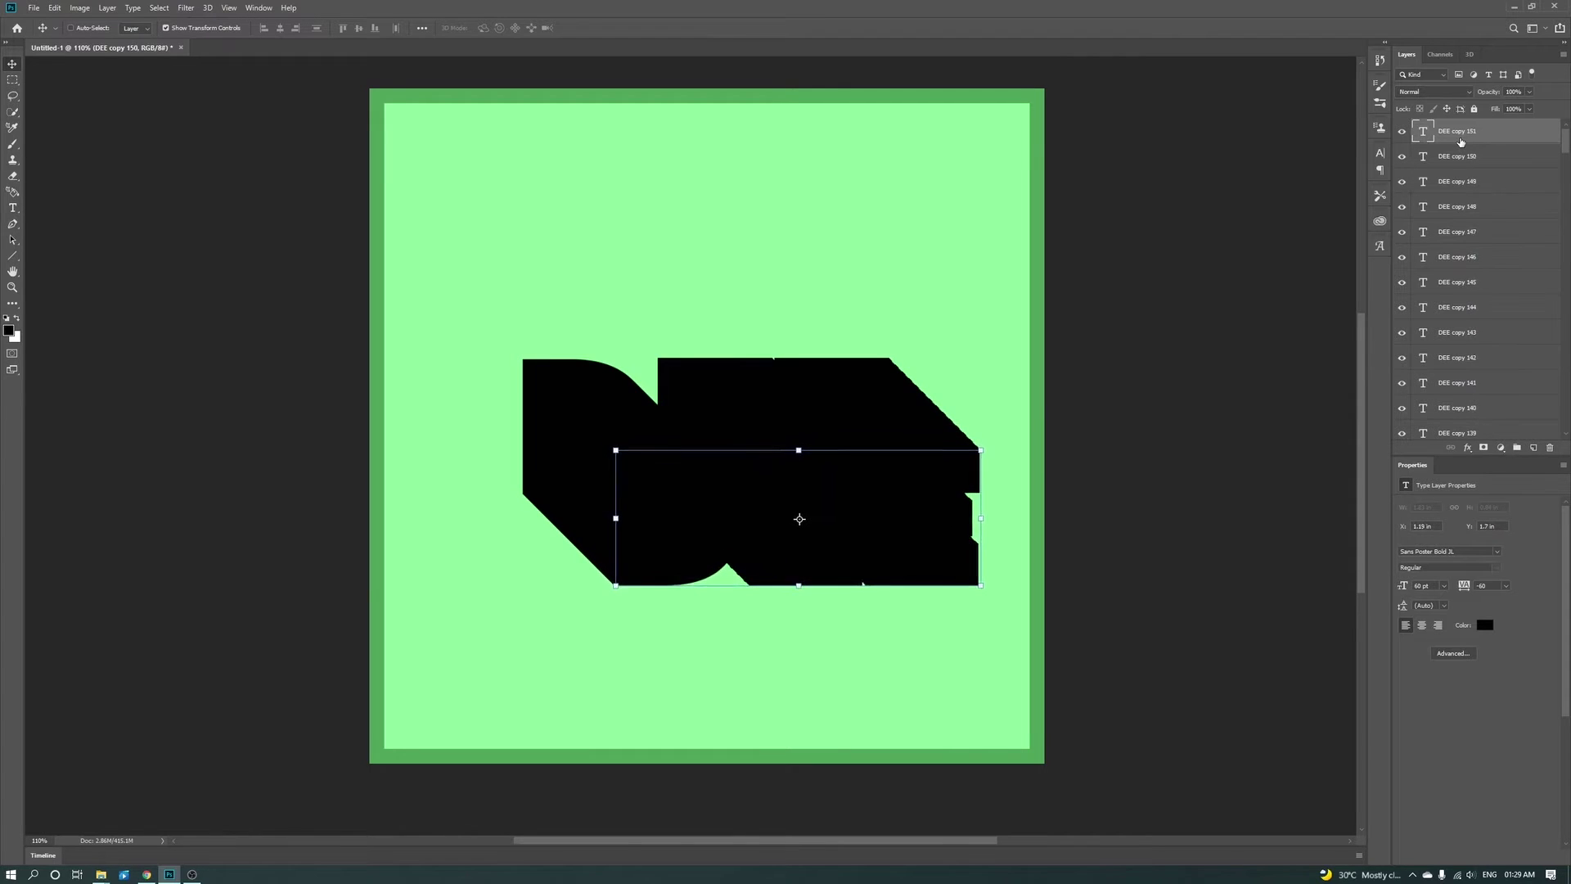
key("ctrl+shift+alt+t")
key("ctrl+shift+alt+t")
key("ctrl+shift+alt+t")
key("ctrl+shift+alt+t")
key("ctrl+shift+alt+t")
key("ctrl+shift+alt+t")
key("ctrl+shift+alt+t")
key("ctrl+shift+alt+t")
key("ctrl+shift+alt+t")
key("ctrl+shift+alt+t")
key("ctrl+shift+alt+t")
key("ctrl+shift+alt+t")
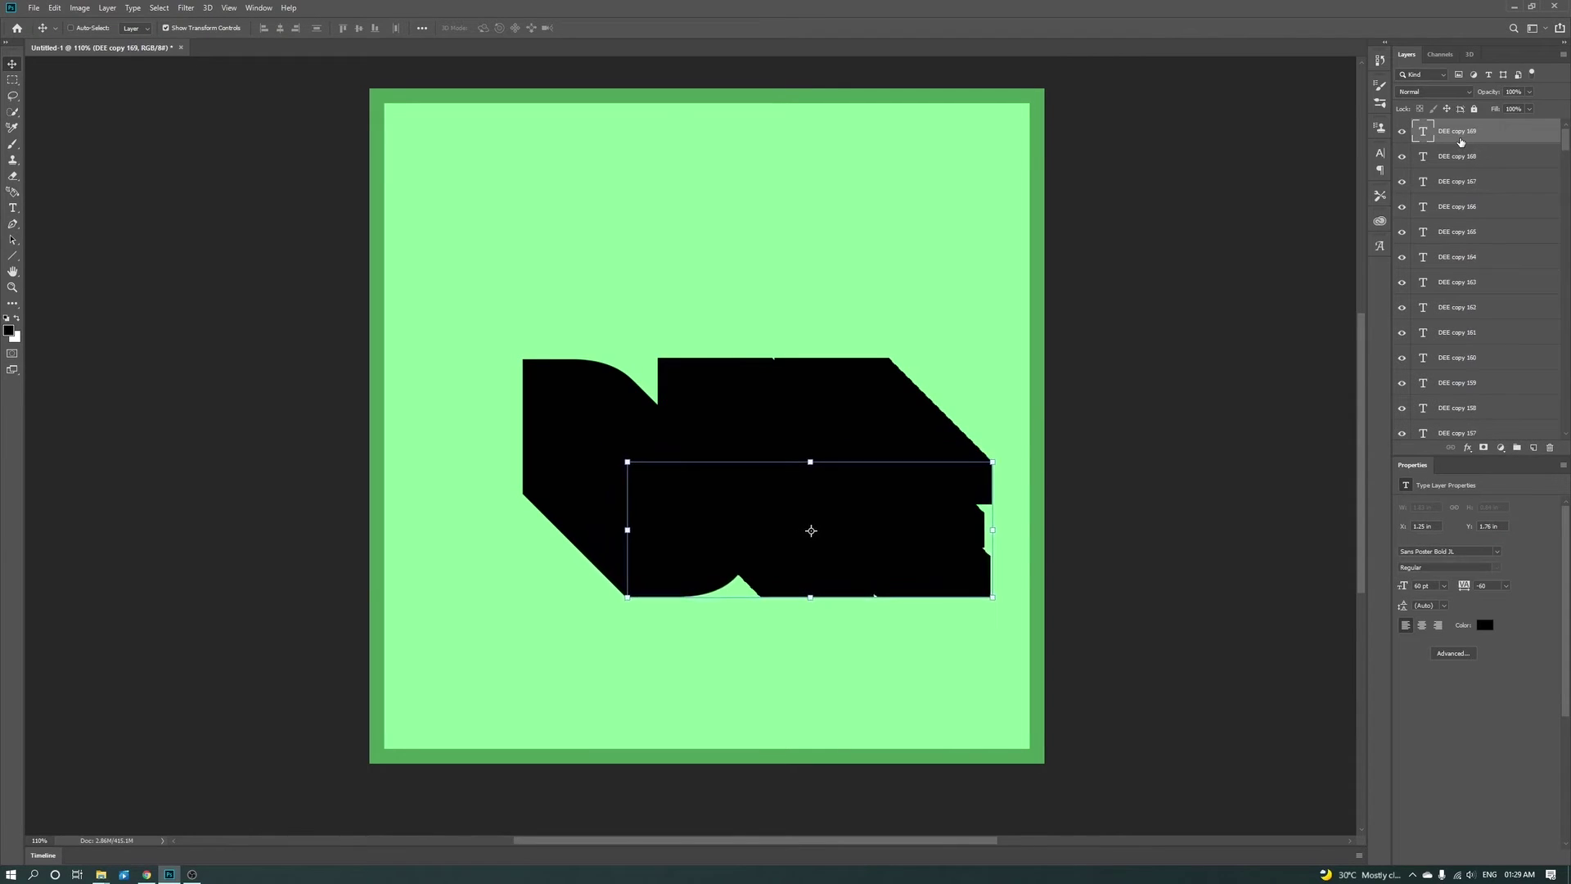
key("ctrl+shift+alt+t")
key("ctrl+shift+alt+t")
key("ctrl+shift+alt+t")
key("ctrl+shift+alt+t")
key("ctrl+shift+alt+t")
key("ctrl+shift+alt+t")
key("ctrl+shift+alt+t")
key("ctrl+shift+alt+t")
key("ctrl+shift+alt+t")
key("ctrl+shift+alt+t")
key("ctrl+shift+alt+t")
key("ctrl+shift+alt+t")
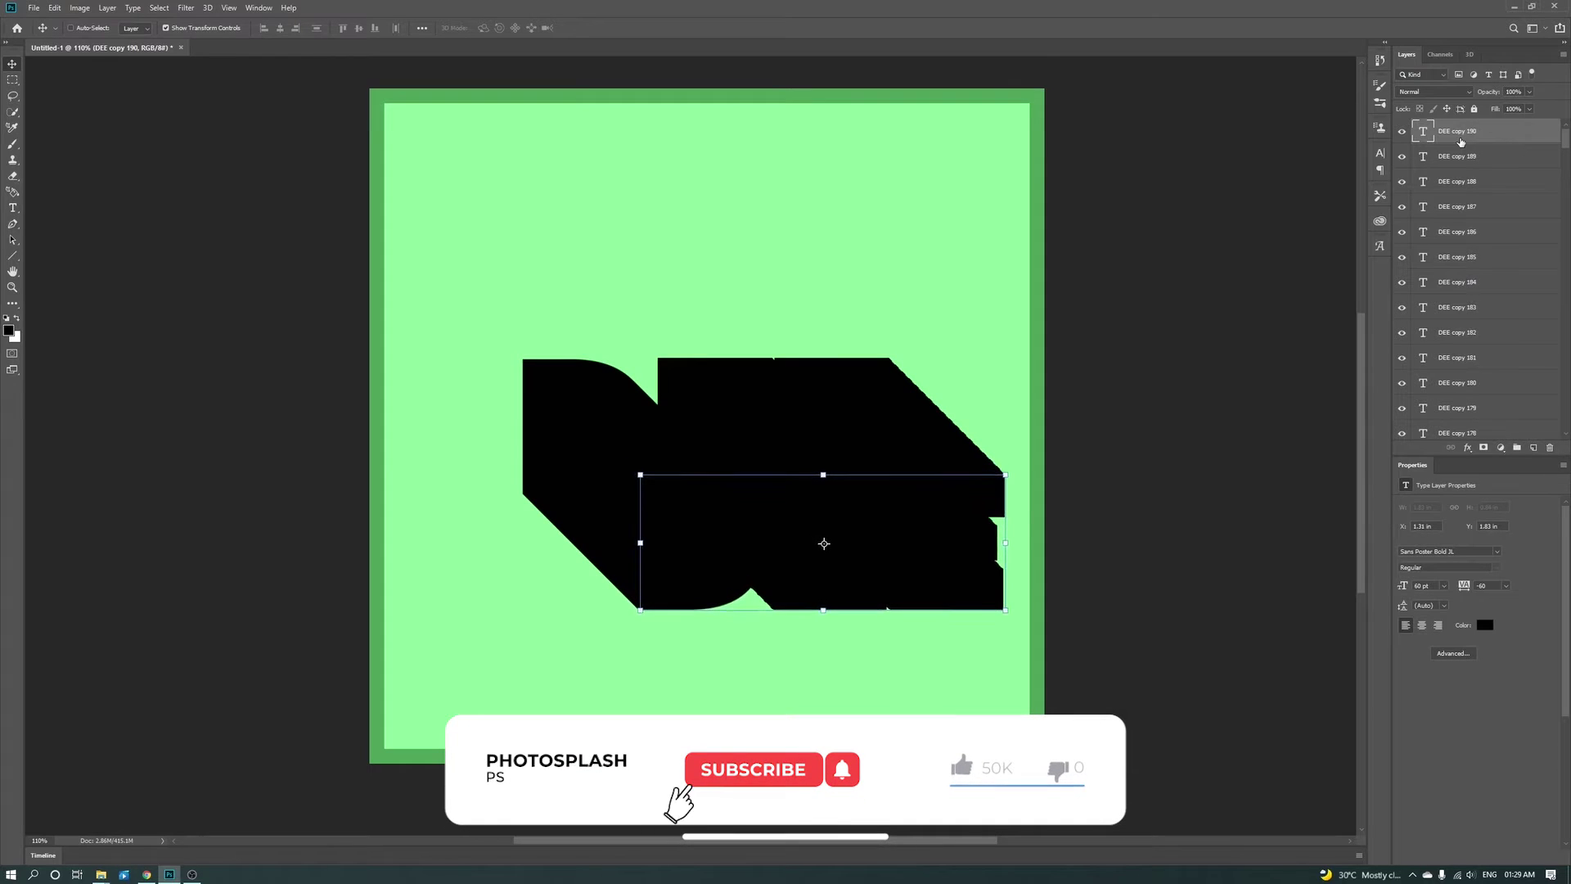
key("ctrl+shift+alt+t")
key("ctrl+shift+alt+t")
key("ctrl+shift+alt+t")
key("ctrl+shift+alt+t")
key("ctrl+shift+alt+t")
key("ctrl+shift+alt+t")
key("ctrl+shift+alt+t")
key("ctrl+shift+alt+t")
key("ctrl+shift+alt+t")
key("ctrl+shift+alt+t")
key("ctrl+shift+alt+t")
key("ctrl+shift+alt+t")
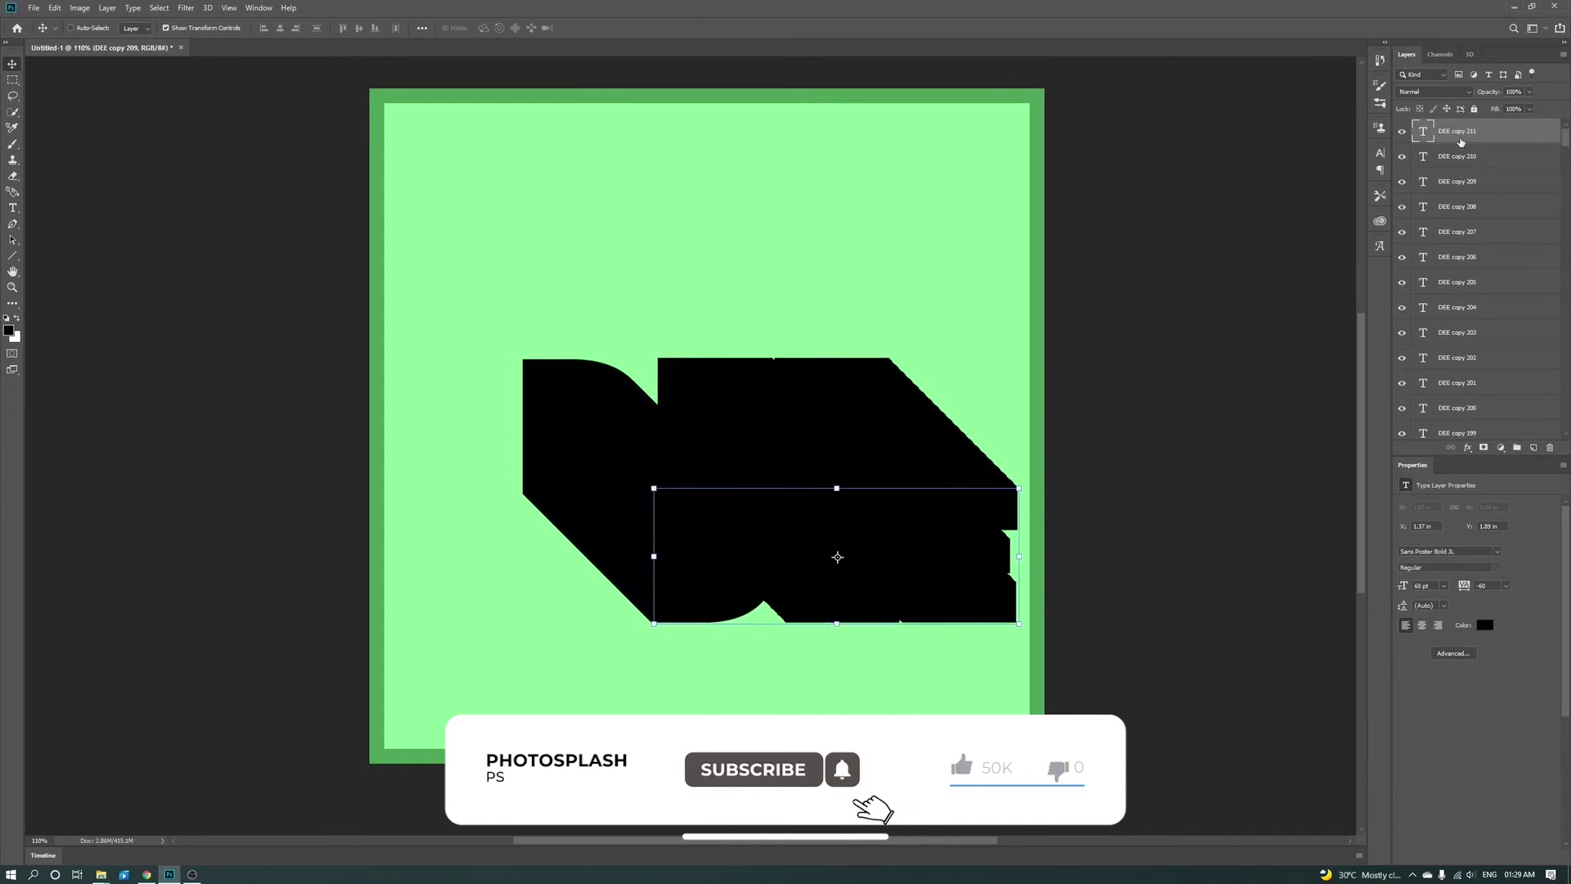
key("ctrl+shift+alt+t")
key("ctrl+shift+alt+t")
key("ctrl+shift+alt+t")
key("ctrl+shift+alt+t")
key("ctrl+shift+alt+t")
key("ctrl+shift+alt+t")
key("ctrl+shift+alt+t")
key("ctrl+shift+alt+t")
key("ctrl+shift+alt+t")
key("ctrl+shift+alt+t")
key("ctrl+shift+alt+t")
key("ctrl+shift+alt+t")
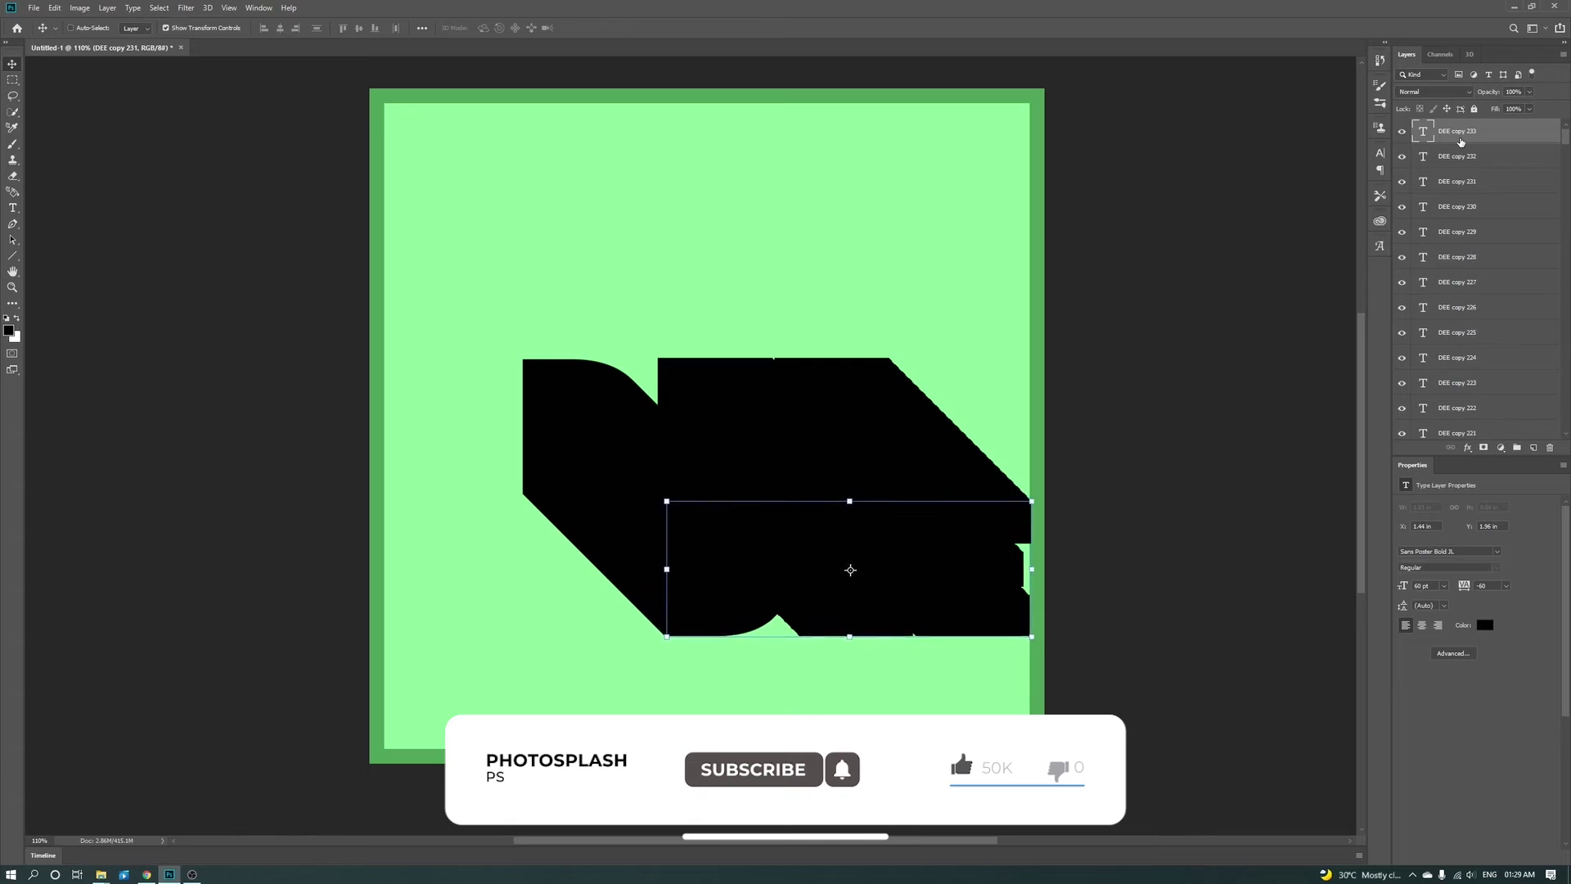
key("ctrl+shift+alt+t")
key("ctrl+shift+alt+t")
key("ctrl+shift+alt+t")
key("ctrl+shift+alt+t")
key("ctrl+shift+alt+t")
key("ctrl+shift+alt+t")
key("ctrl+shift+alt+t")
key("ctrl+shift+alt+t")
key("ctrl+shift+alt+t")
key("ctrl+shift+alt+t")
key("ctrl+shift+alt+t")
key("ctrl+shift+alt+t")
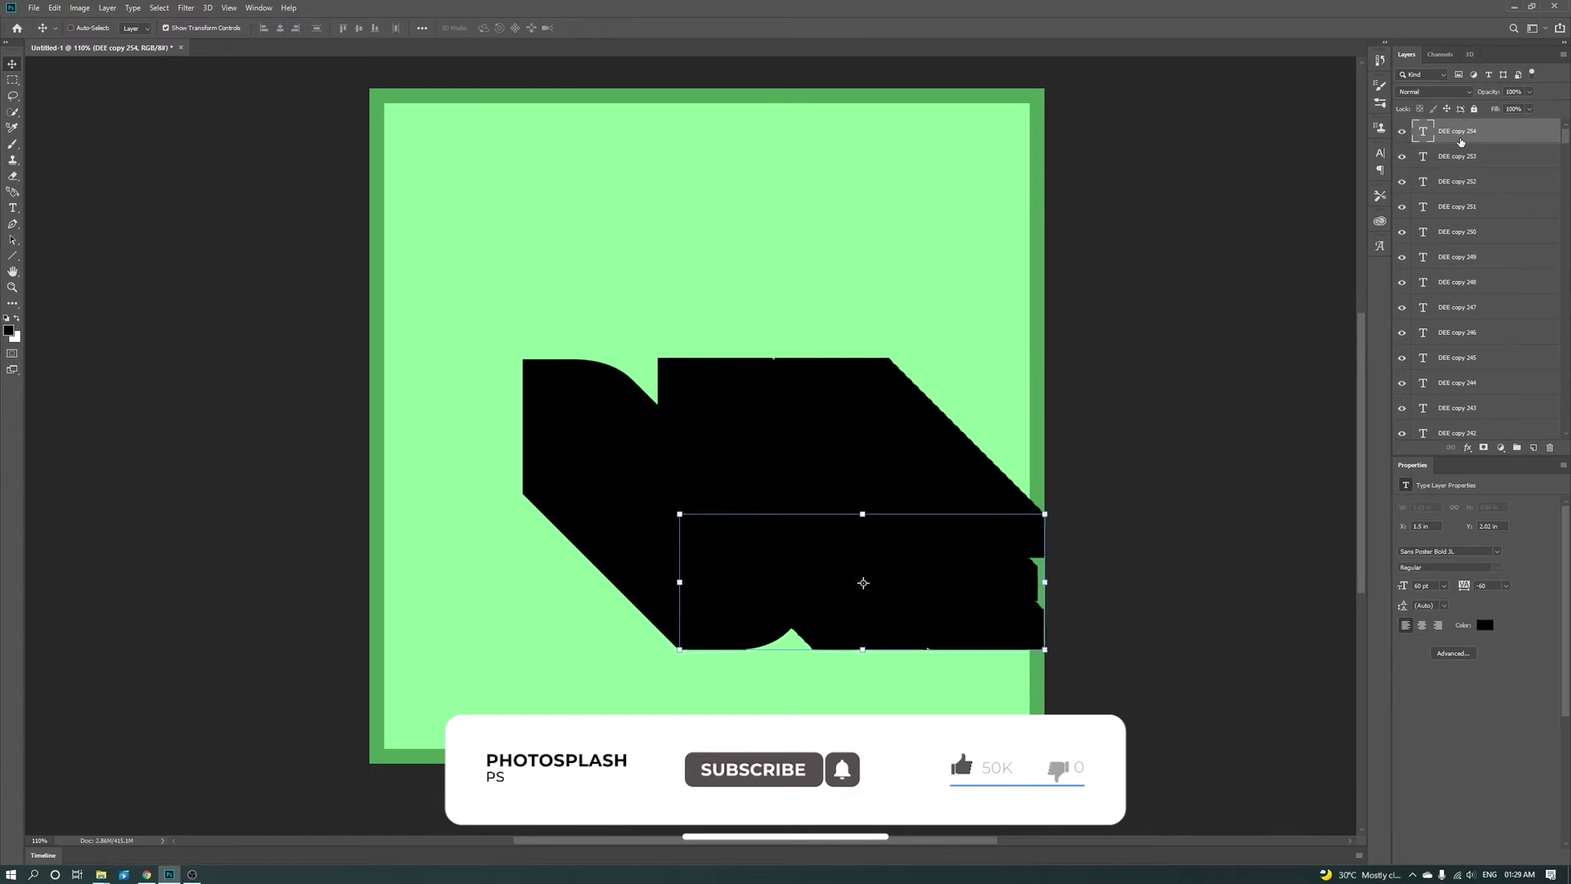
key("ctrl+shift+alt+t")
key("ctrl+shift+alt+t")
key("ctrl+shift+alt+t")
key("ctrl+shift+alt+t")
key("ctrl+shift+alt+t")
key("ctrl+shift+alt+t")
key("ctrl+shift+alt+t")
key("ctrl+shift+alt+t")
key("ctrl+shift+alt+t")
key("ctrl+shift+alt+t")
key("ctrl+shift+alt+t")
key("ctrl+shift+alt+t")
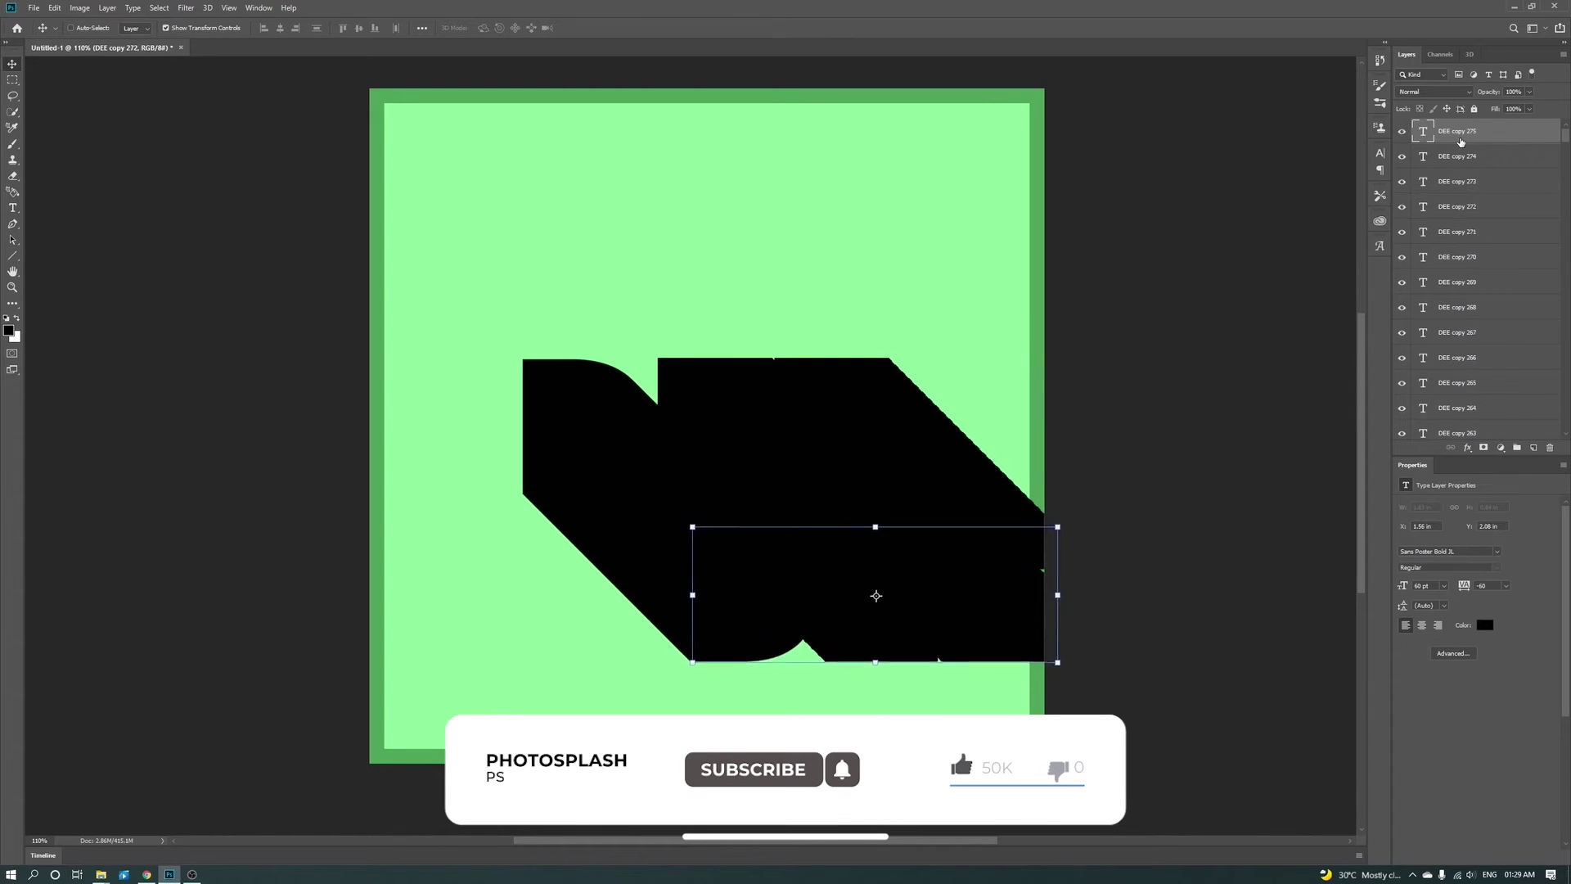
key("ctrl+shift+alt+t")
key("ctrl+shift+alt+t")
key("ctrl+shift+alt+t")
key("ctrl+shift+alt+t")
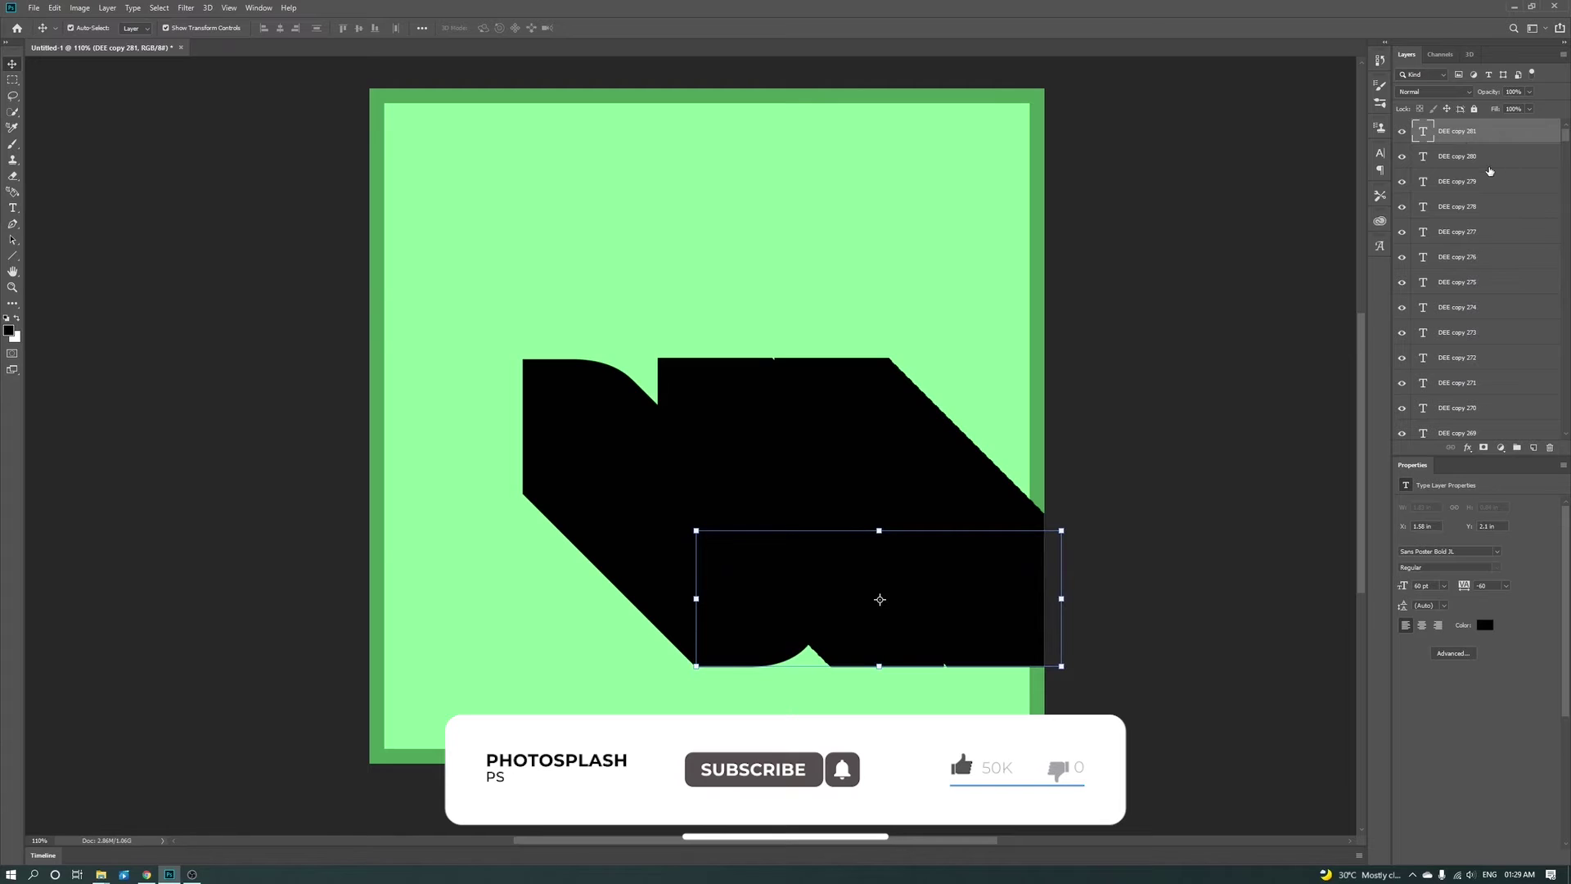
left_click_drag(1565, 132, 1565, 426)
Select the DEE copy layers through DEE copy 281 and merge them into one layer
key("ctrl+minus")
left_click(1469, 327)
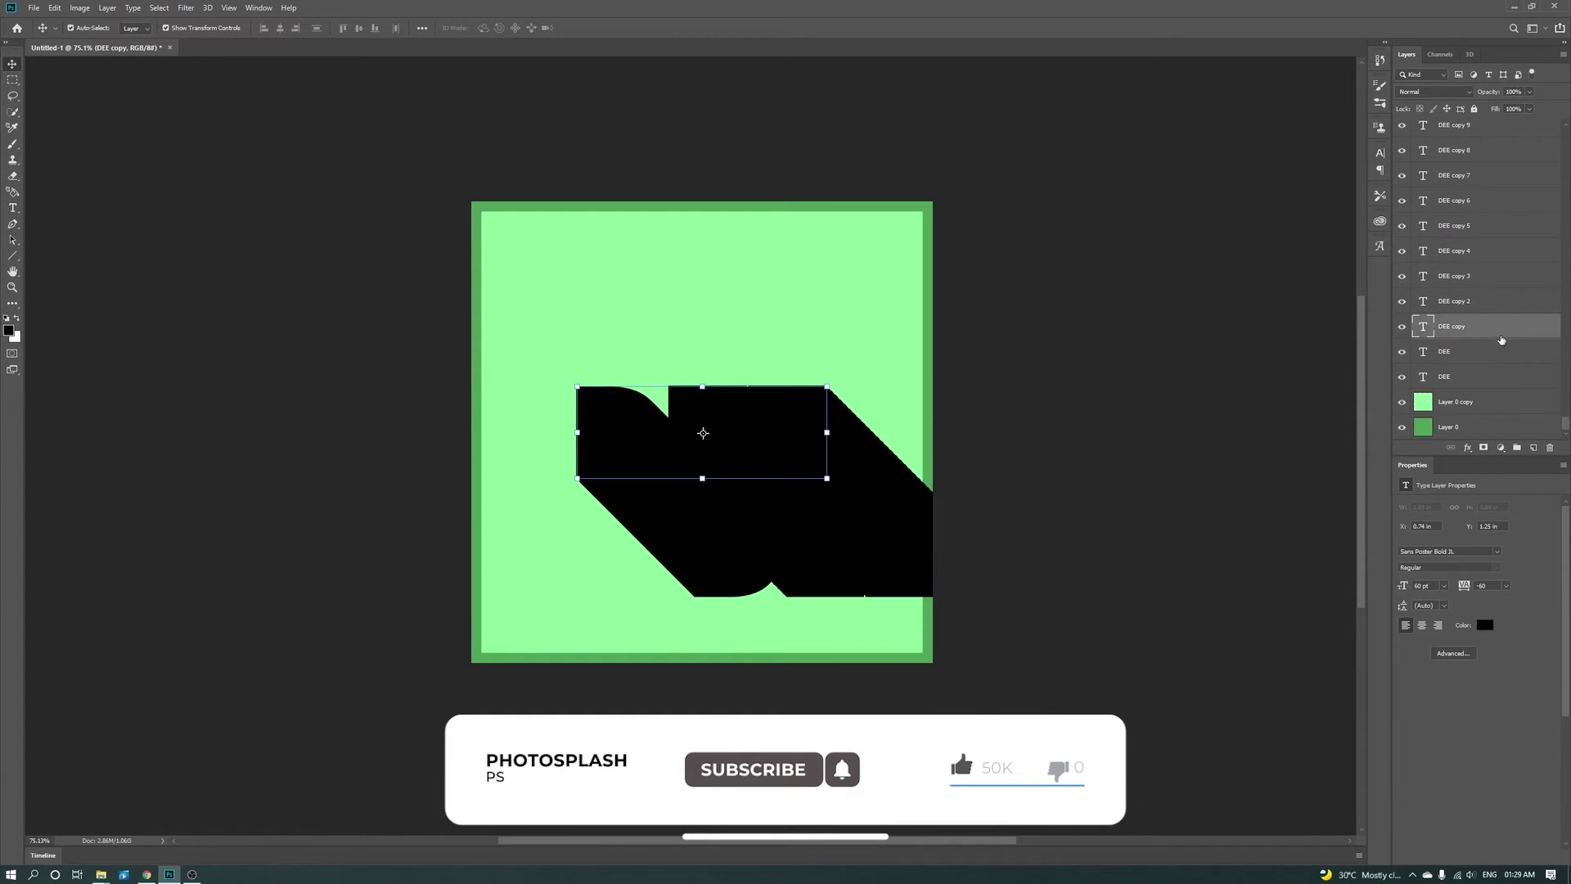
left_click(1465, 351)
scroll(1486, 245, "up", 15)
left_click(1486, 132, "shift")
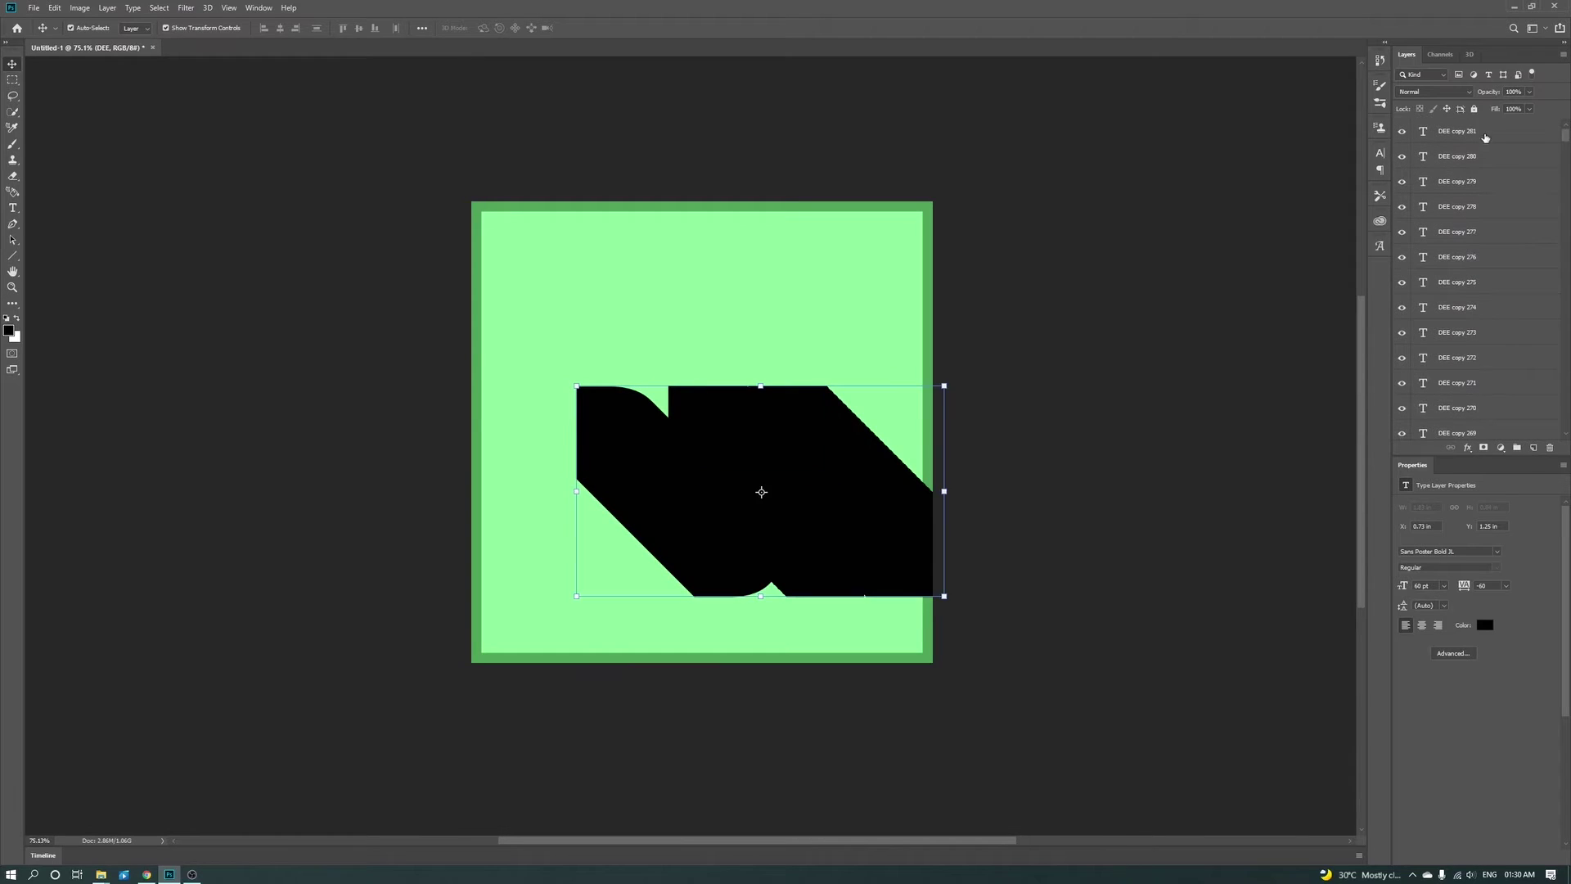
key("ctrl+e")
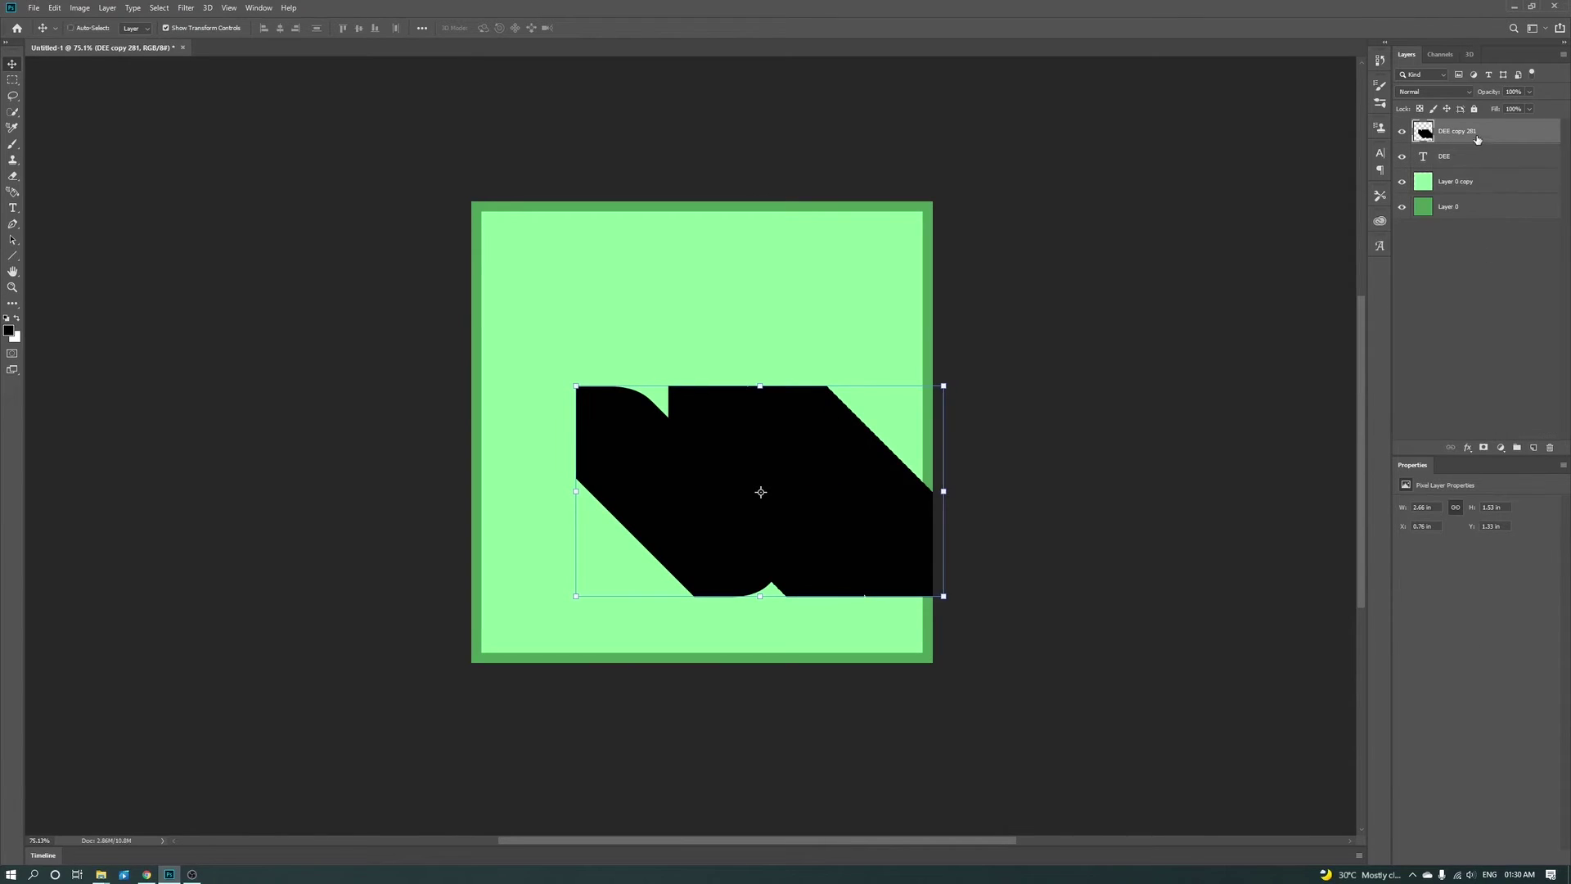
Duplicate the merged extrusion and move it down-right to lengthen the shadow
key("ctrl+j")
mouse_move(832, 513)
left_mouse_down()
mouse_move(950, 665)
mouse_move(953, 646)
left_mouse_up()
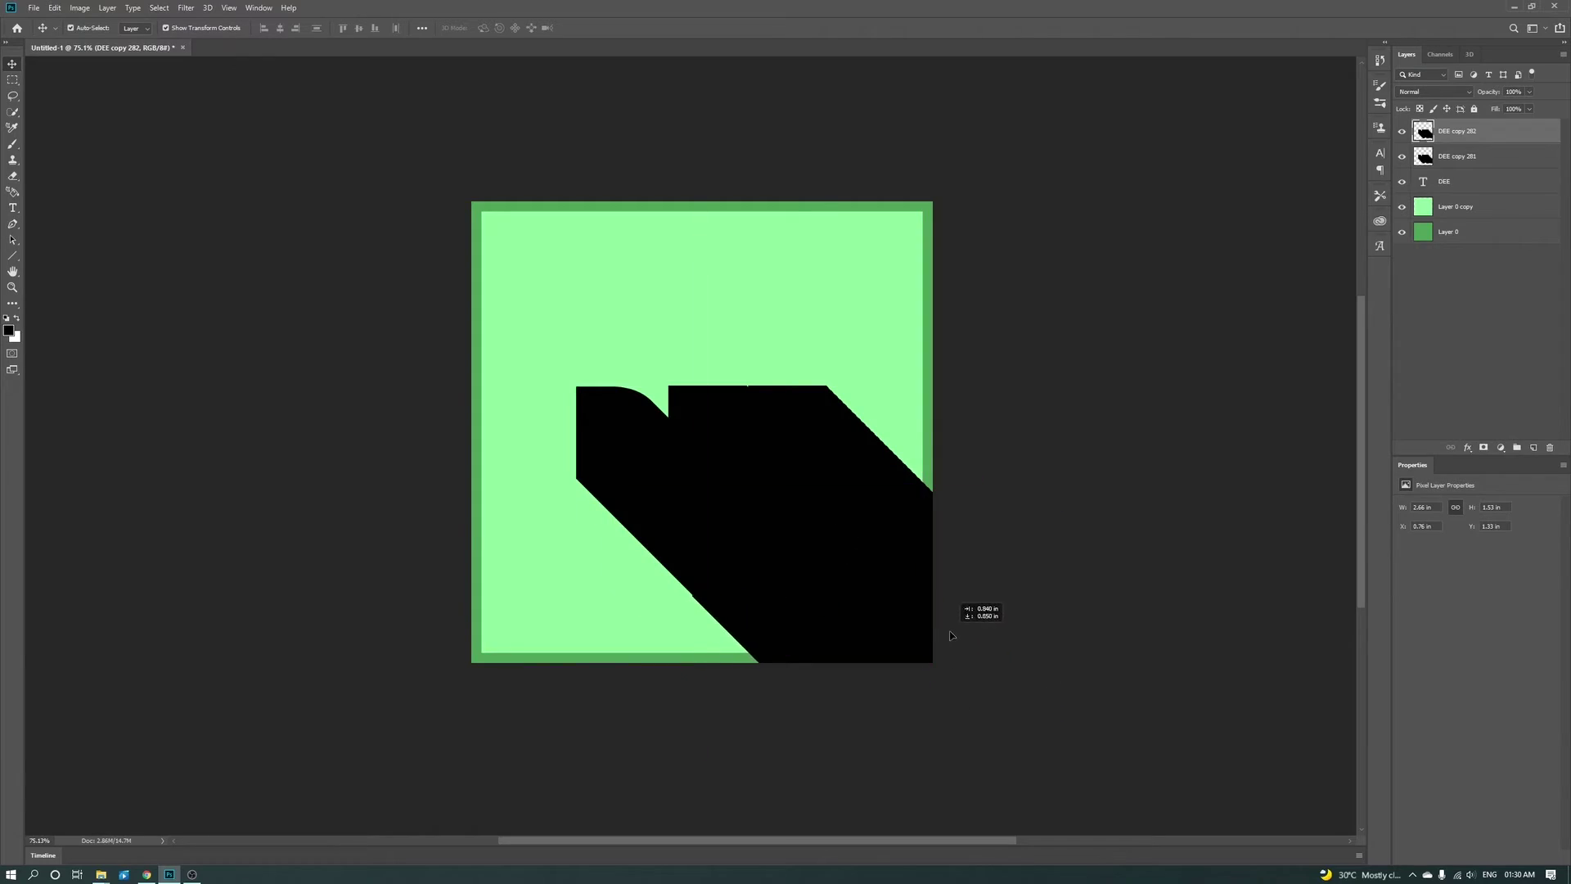
scroll(336, 454, "up", 10)
left_click_drag(335, 454, 378, 441)
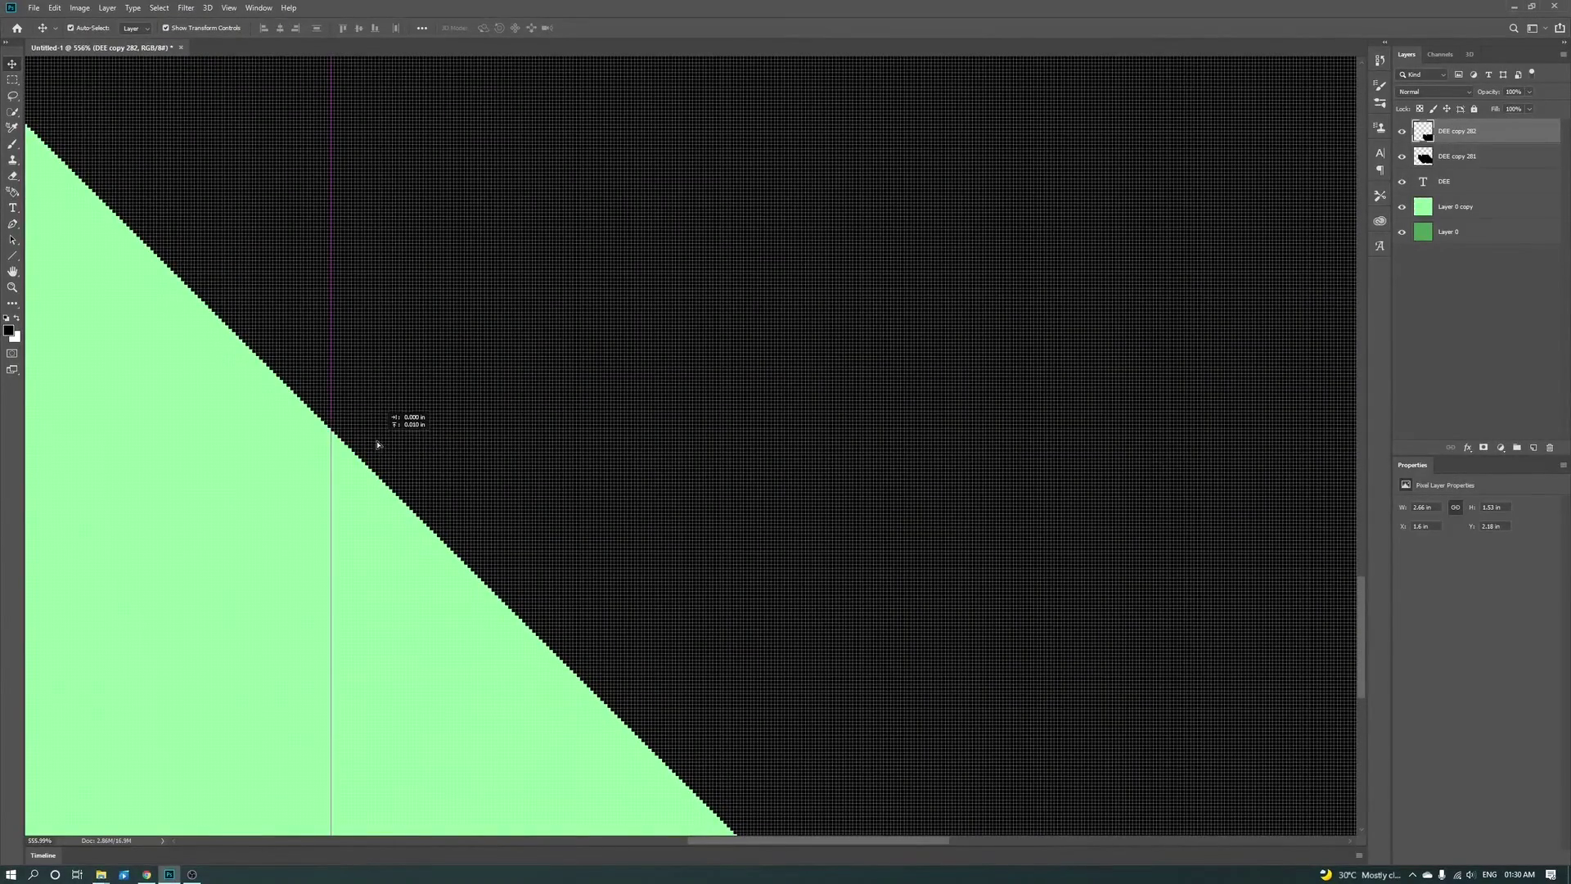
Merge both shadow layers into DEE copy 282 beneath the DEE text and select its pixels
scroll(442, 473, "down", 5)
scroll(458, 474, "down", 2)
left_click(850, 264)
scroll(508, 235, "down", 1)
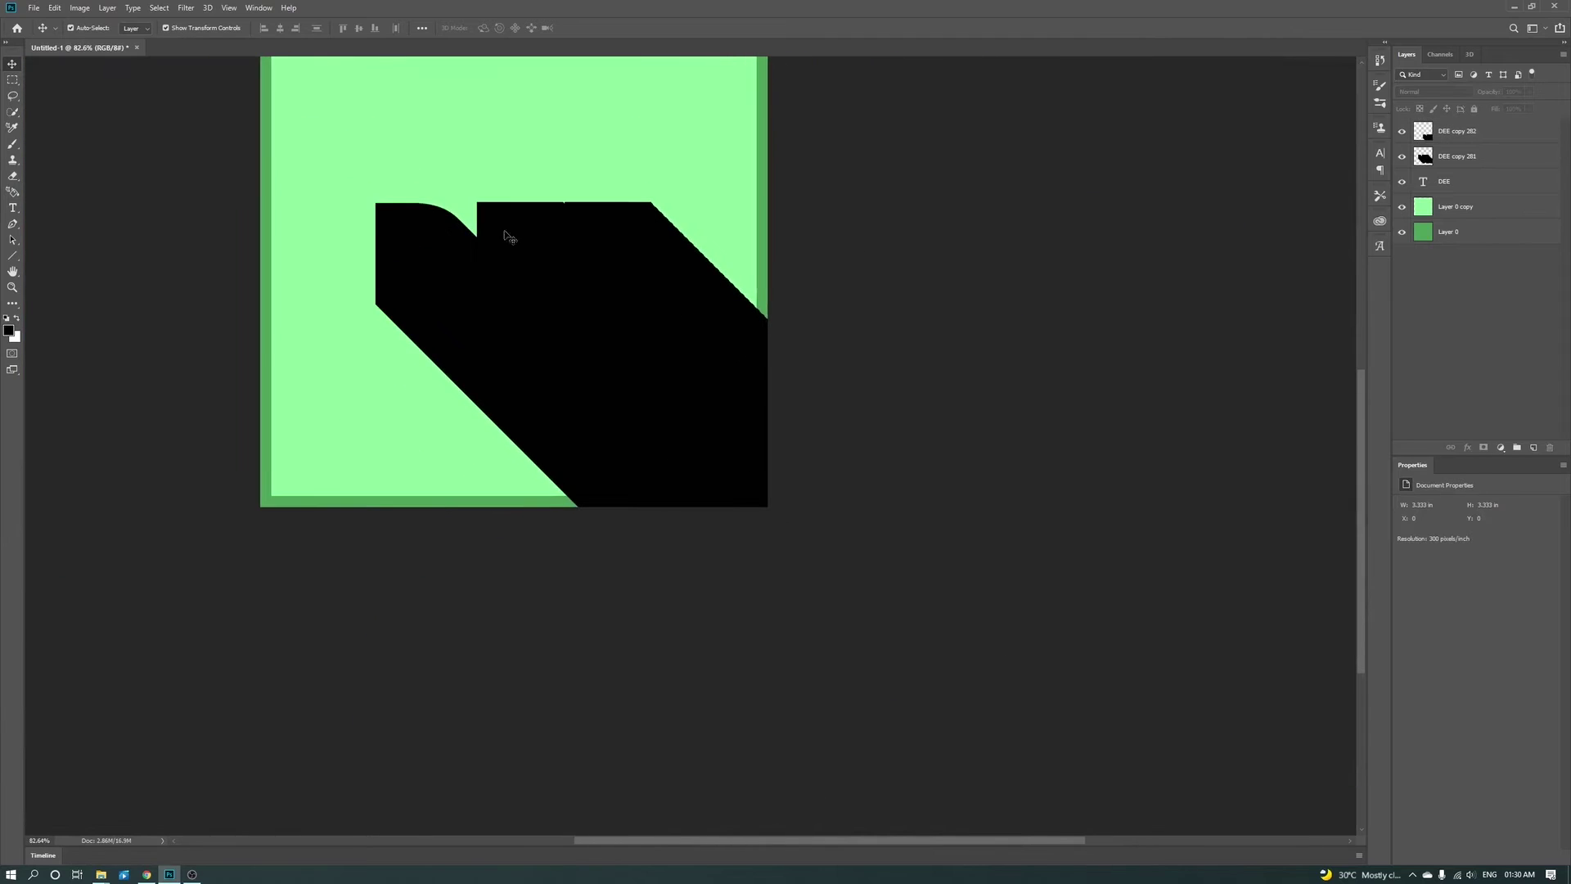
scroll(508, 235, "up", 2)
scroll(884, 360, "down", 1)
scroll(845, 479, "down", 1)
left_click(1468, 160)
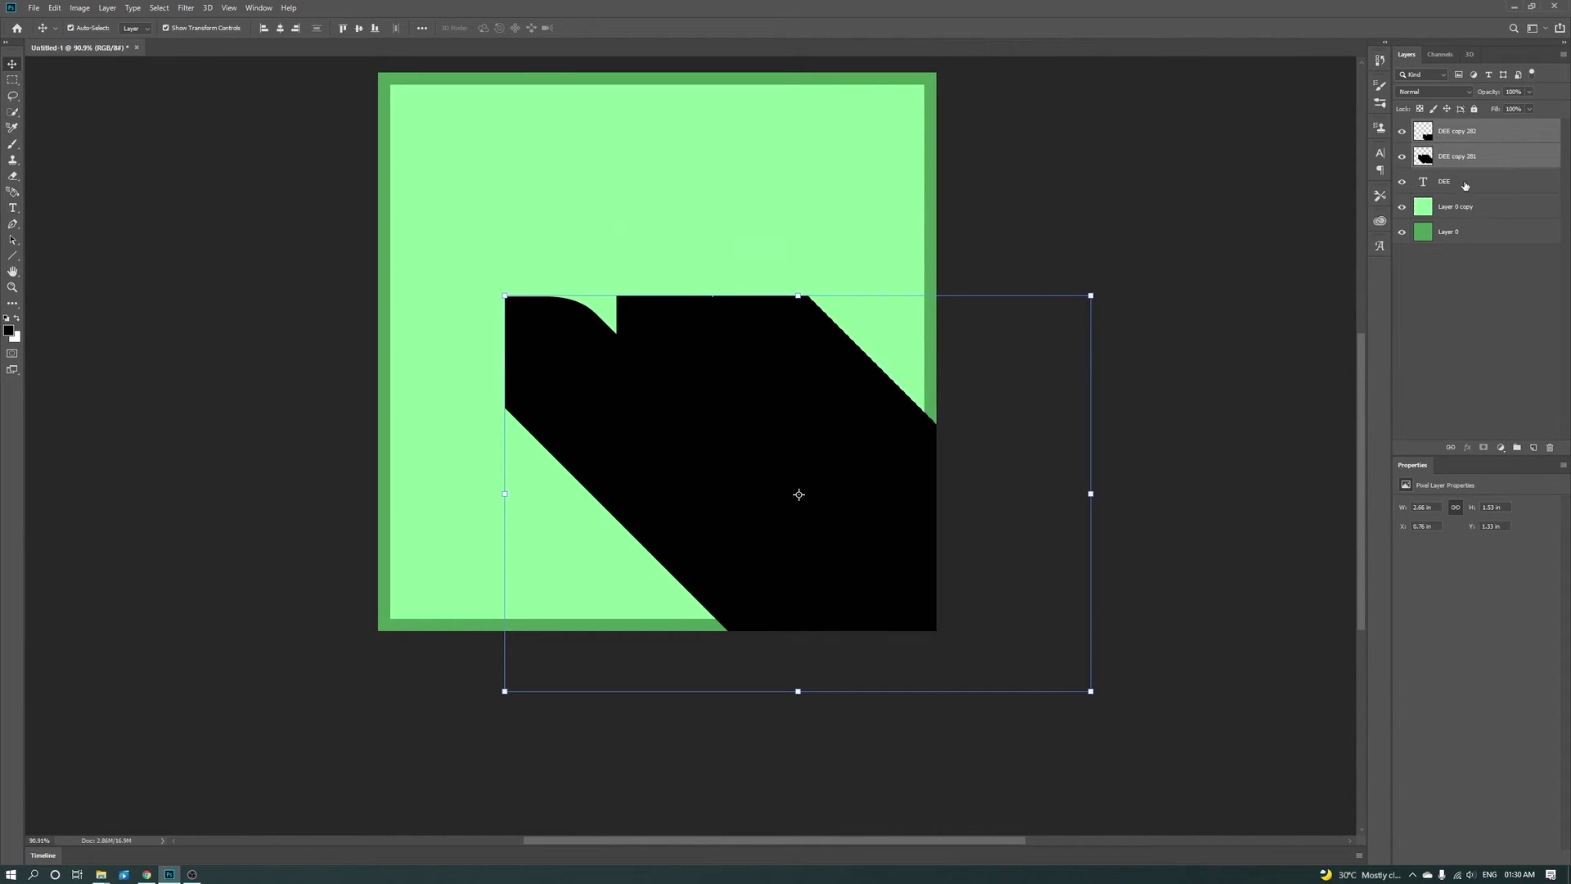
left_click_drag(1464, 185, 1465, 125)
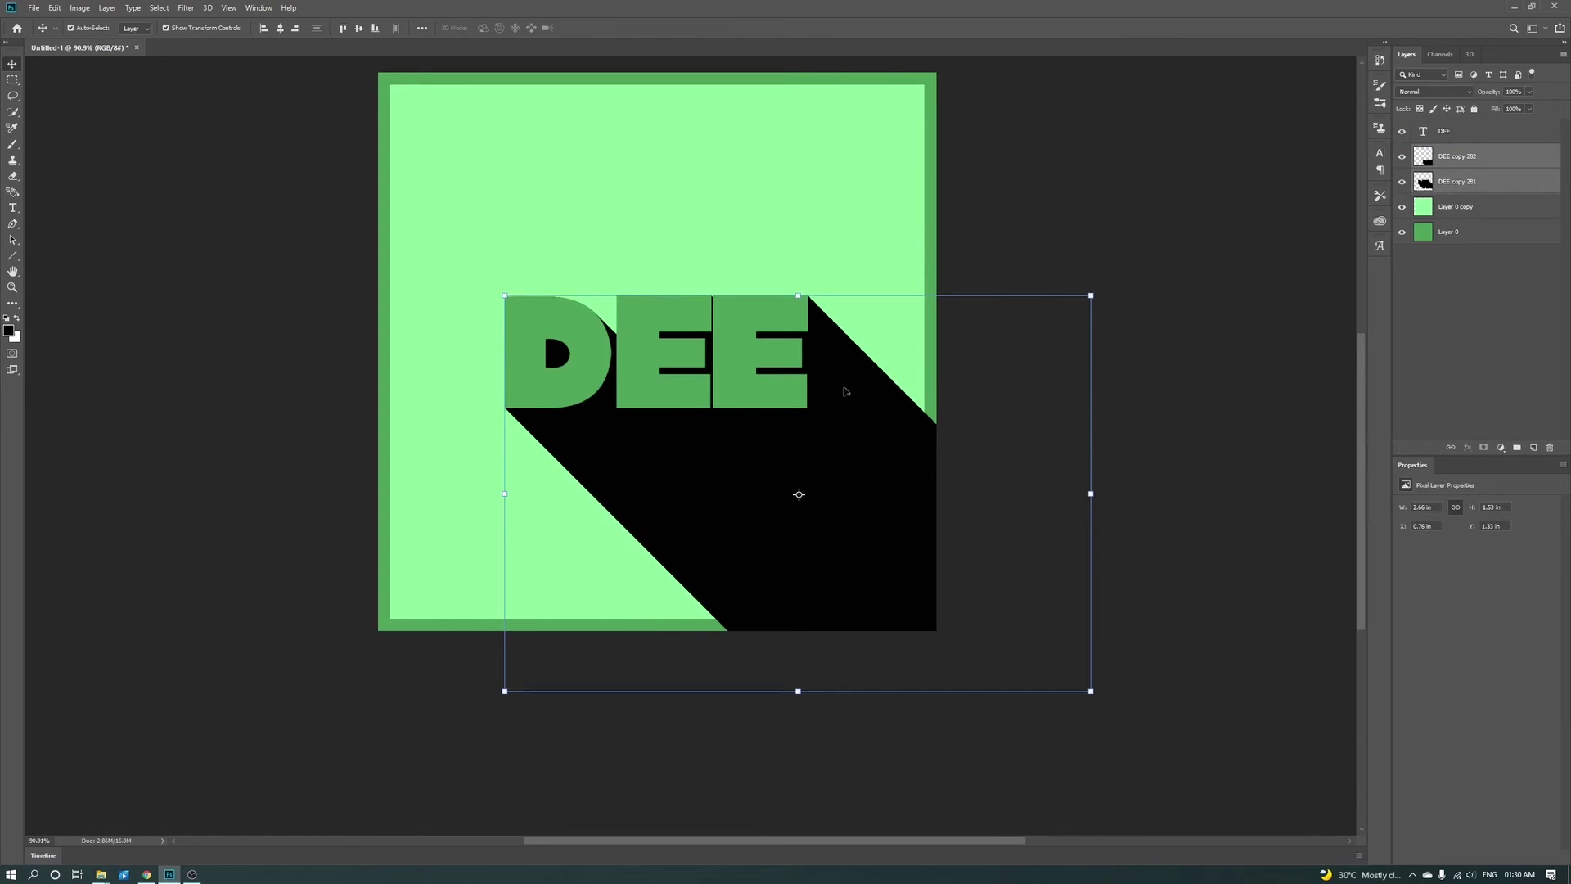
key("ctrl+e")
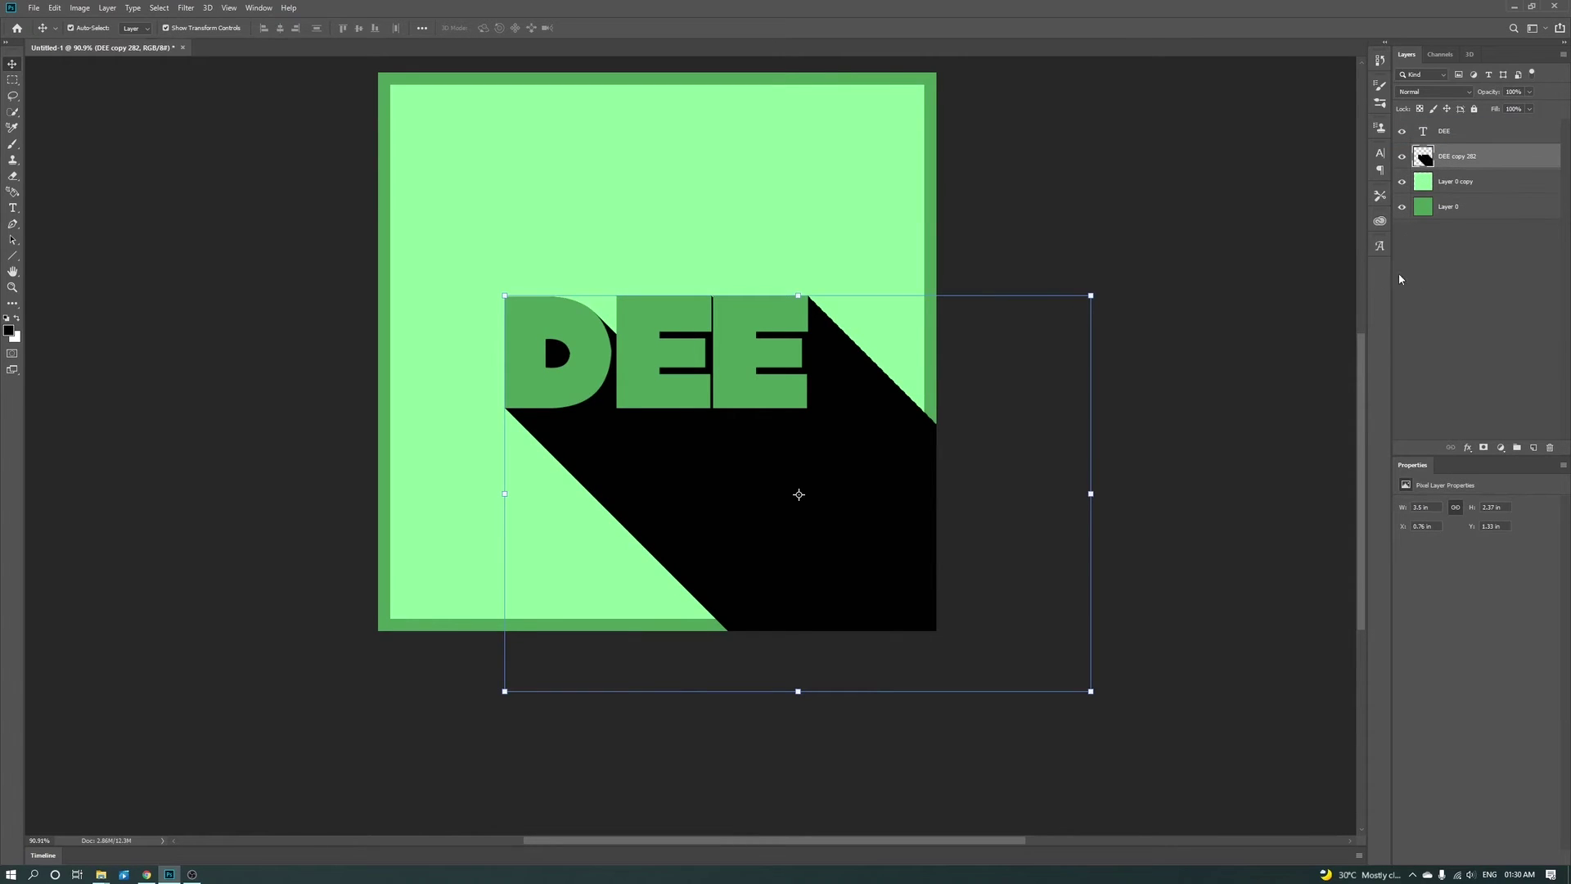
left_click(1422, 159, "ctrl")
Set a paler green, sampled from the canvas, as the foreground colour
left_click(9, 329)
left_click(641, 246)
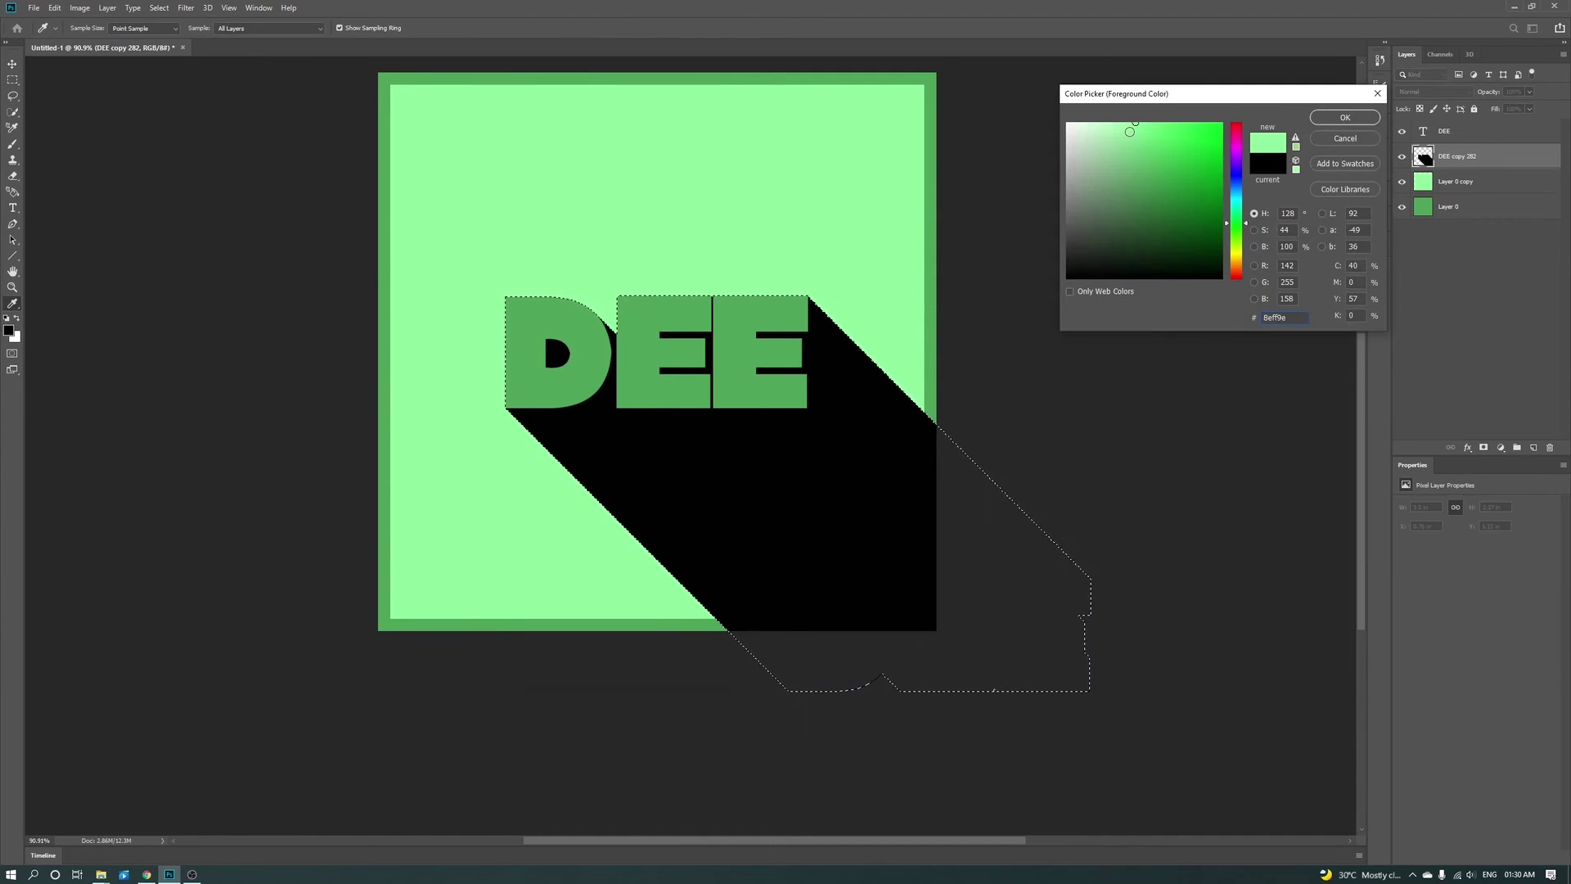
left_click(1092, 121)
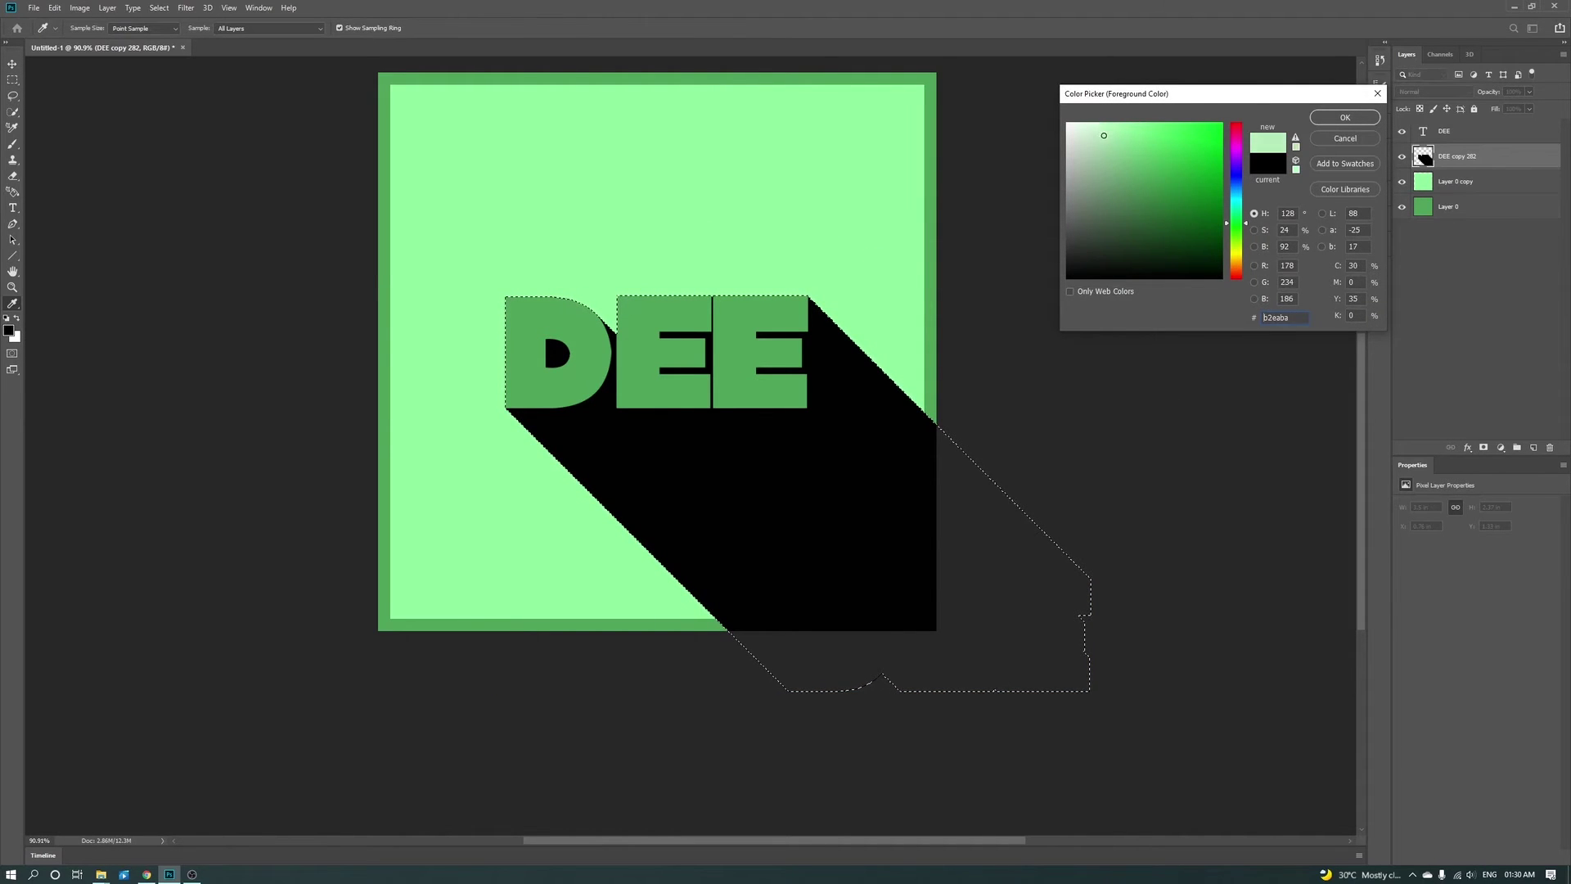
key("Return")
key("v")
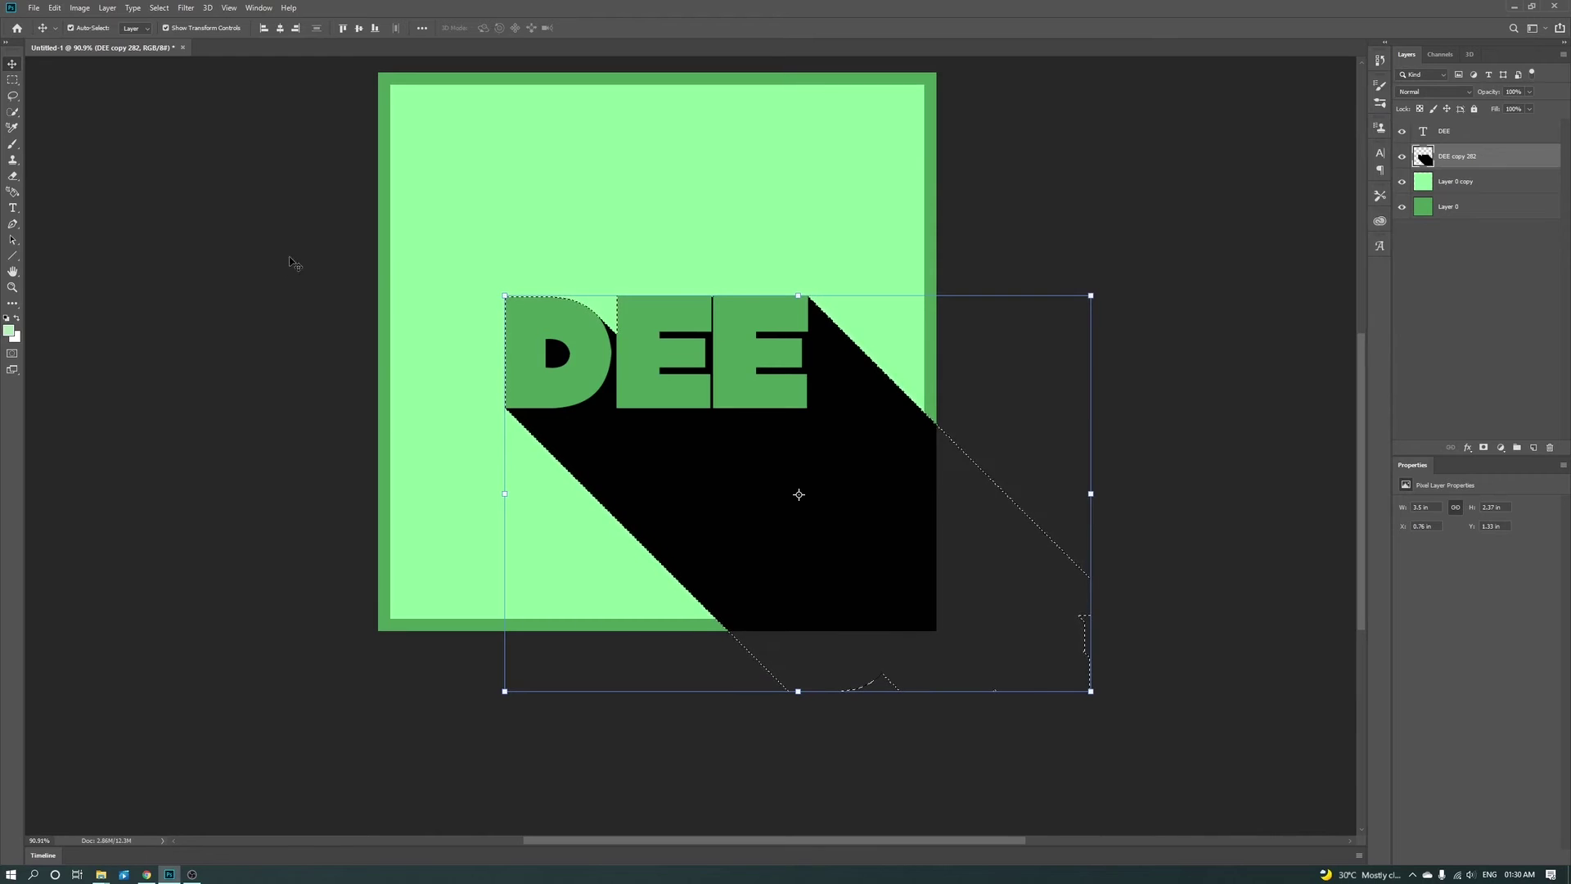
Fill the shadow selection with a brighter green based on the letters' colour
left_click(9, 331)
left_click(930, 308)
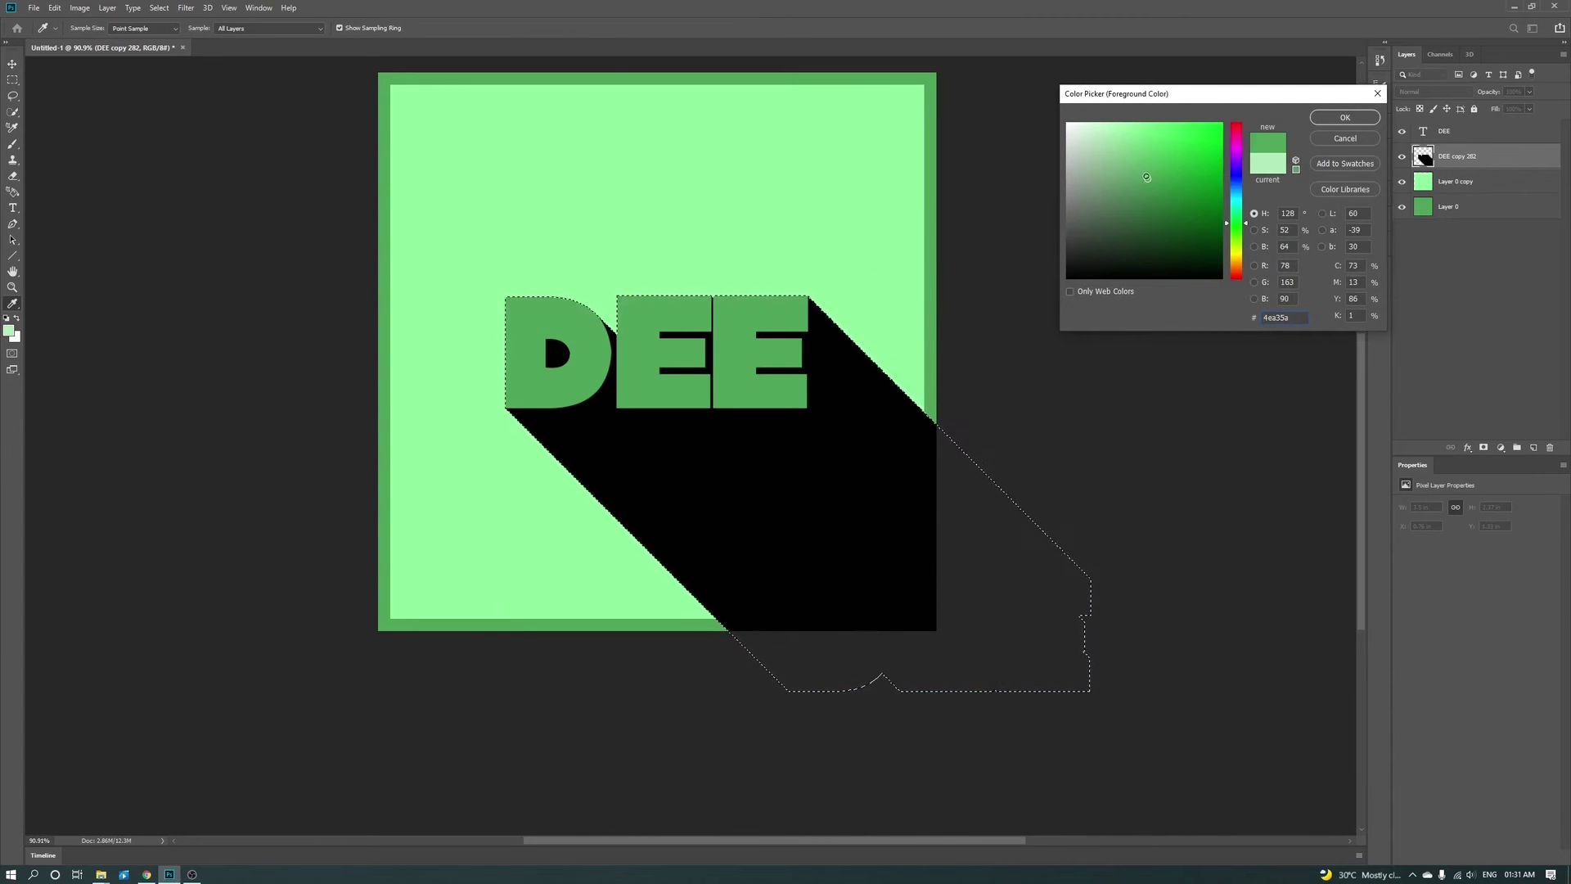
left_click(1150, 155)
left_click(1331, 120)
key("alt+BackSpace")
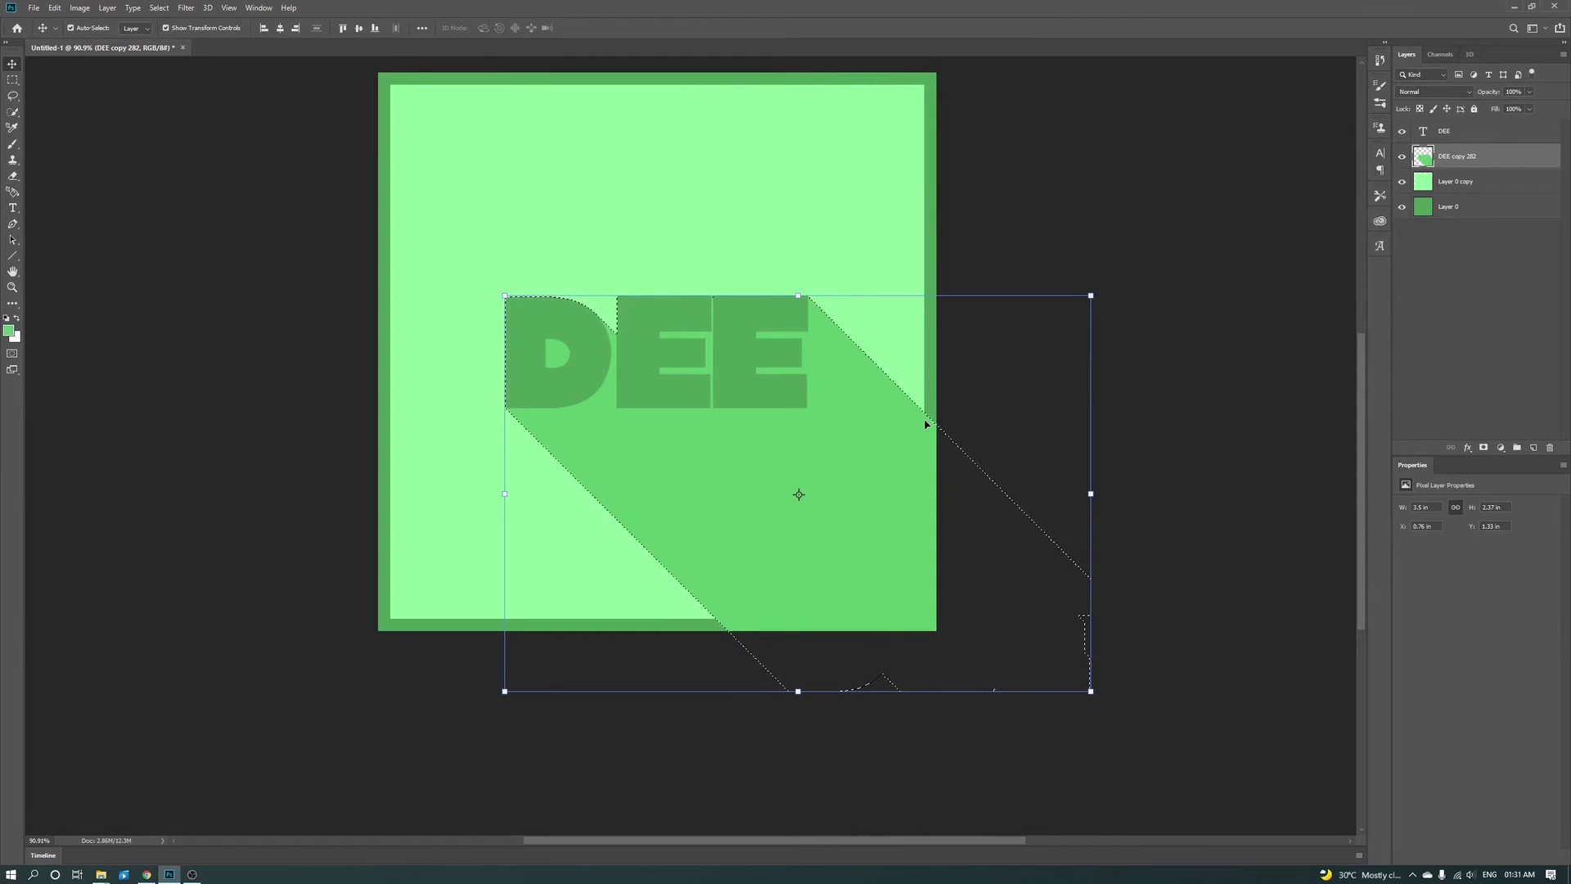
Refill the shadow with a lighter pale green, undoing an accidental white fill
left_click(9, 331)
left_click(1129, 155)
key("Return")
key("ctrl+BackSpace")
key("ctrl+z")
key("alt+BackSpace")
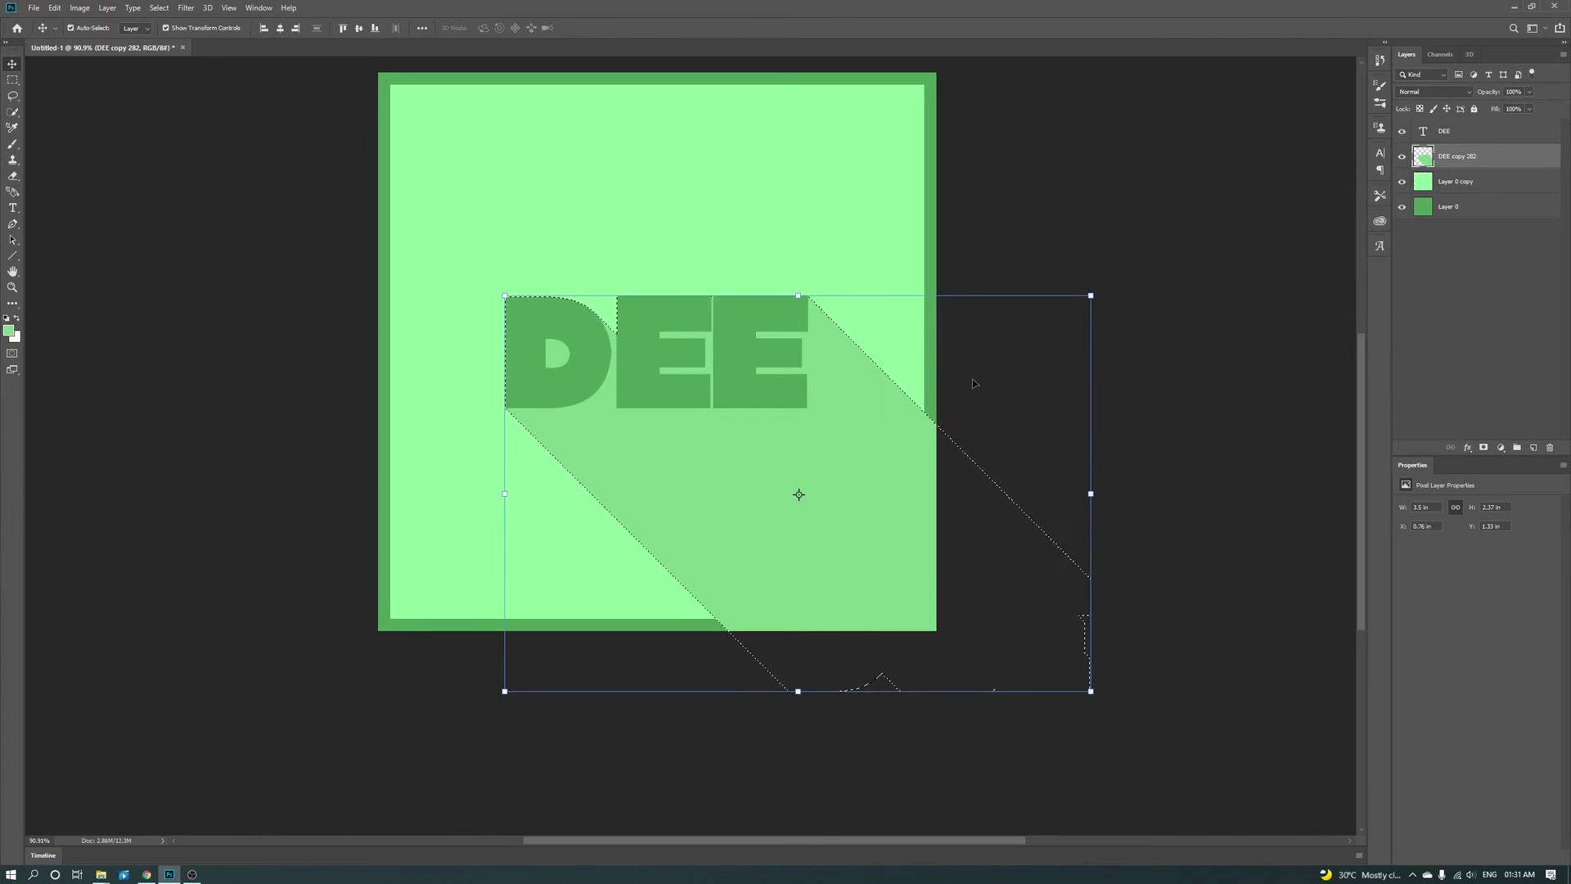
Set the foreground colour to orange #ff8400
left_click(13, 64)
left_click(11, 332)
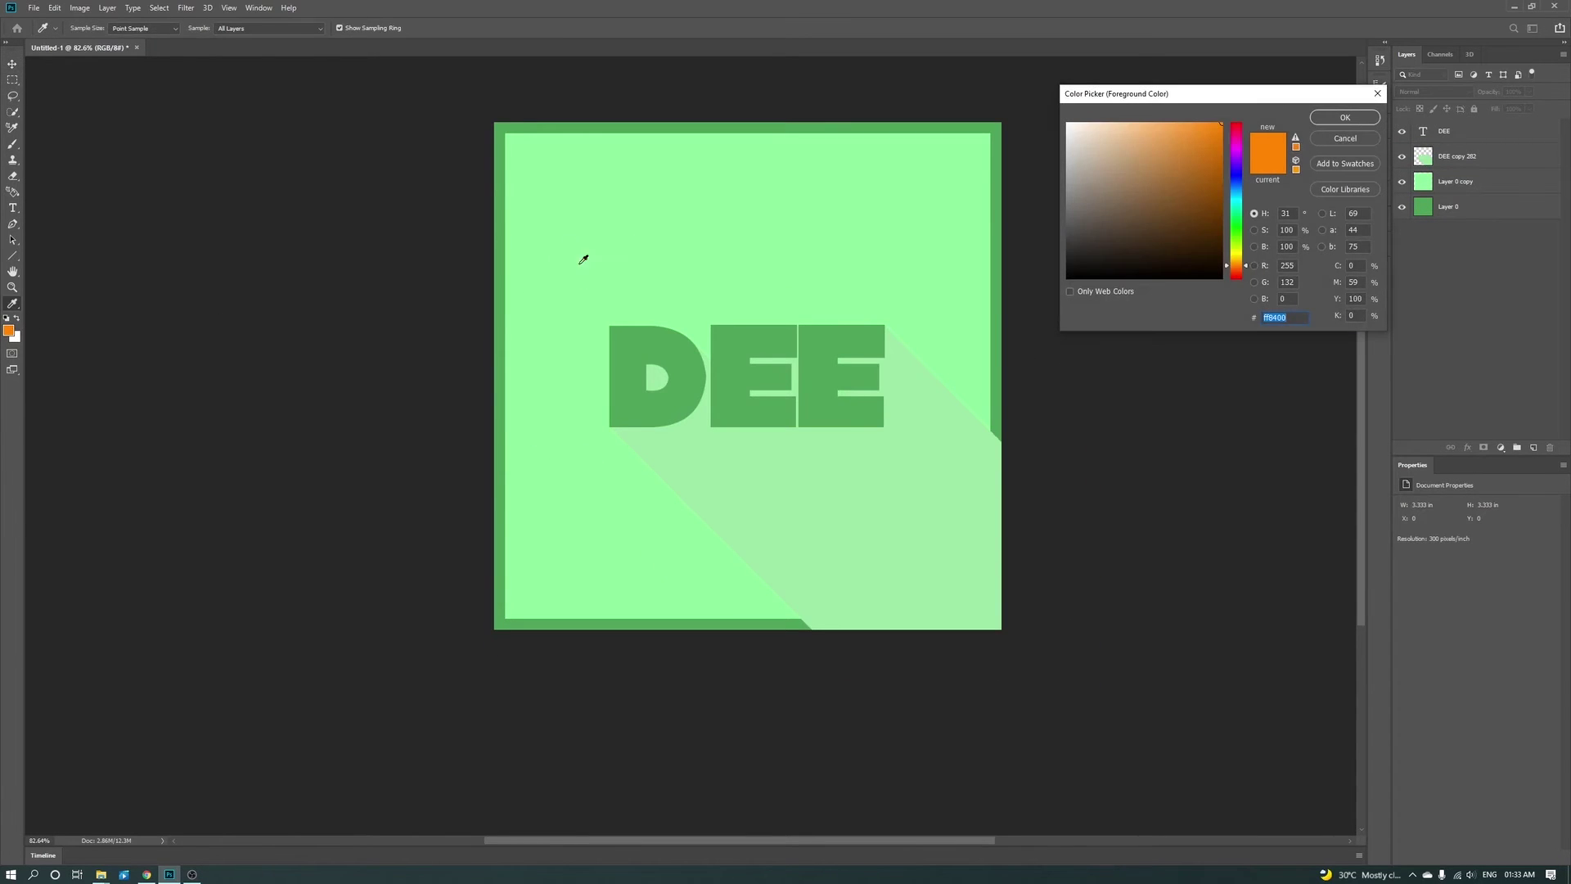
left_click(12, 70)
left_click(1326, 139)
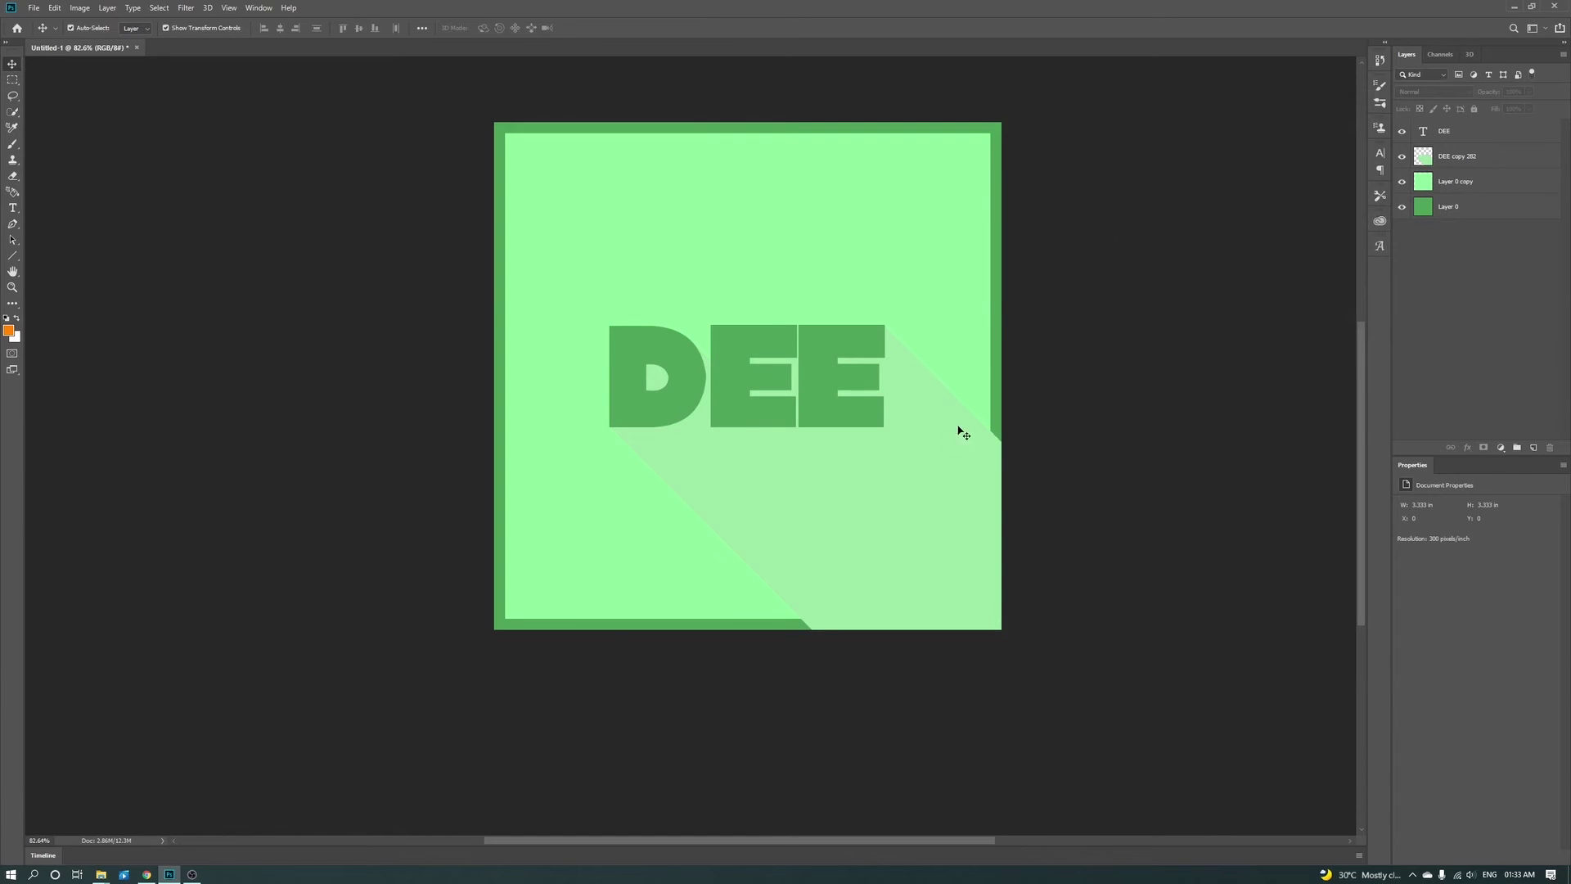
Remove the green border layer and fill the full-canvas Layer 0 with orange
left_click(985, 441)
left_click(1500, 211)
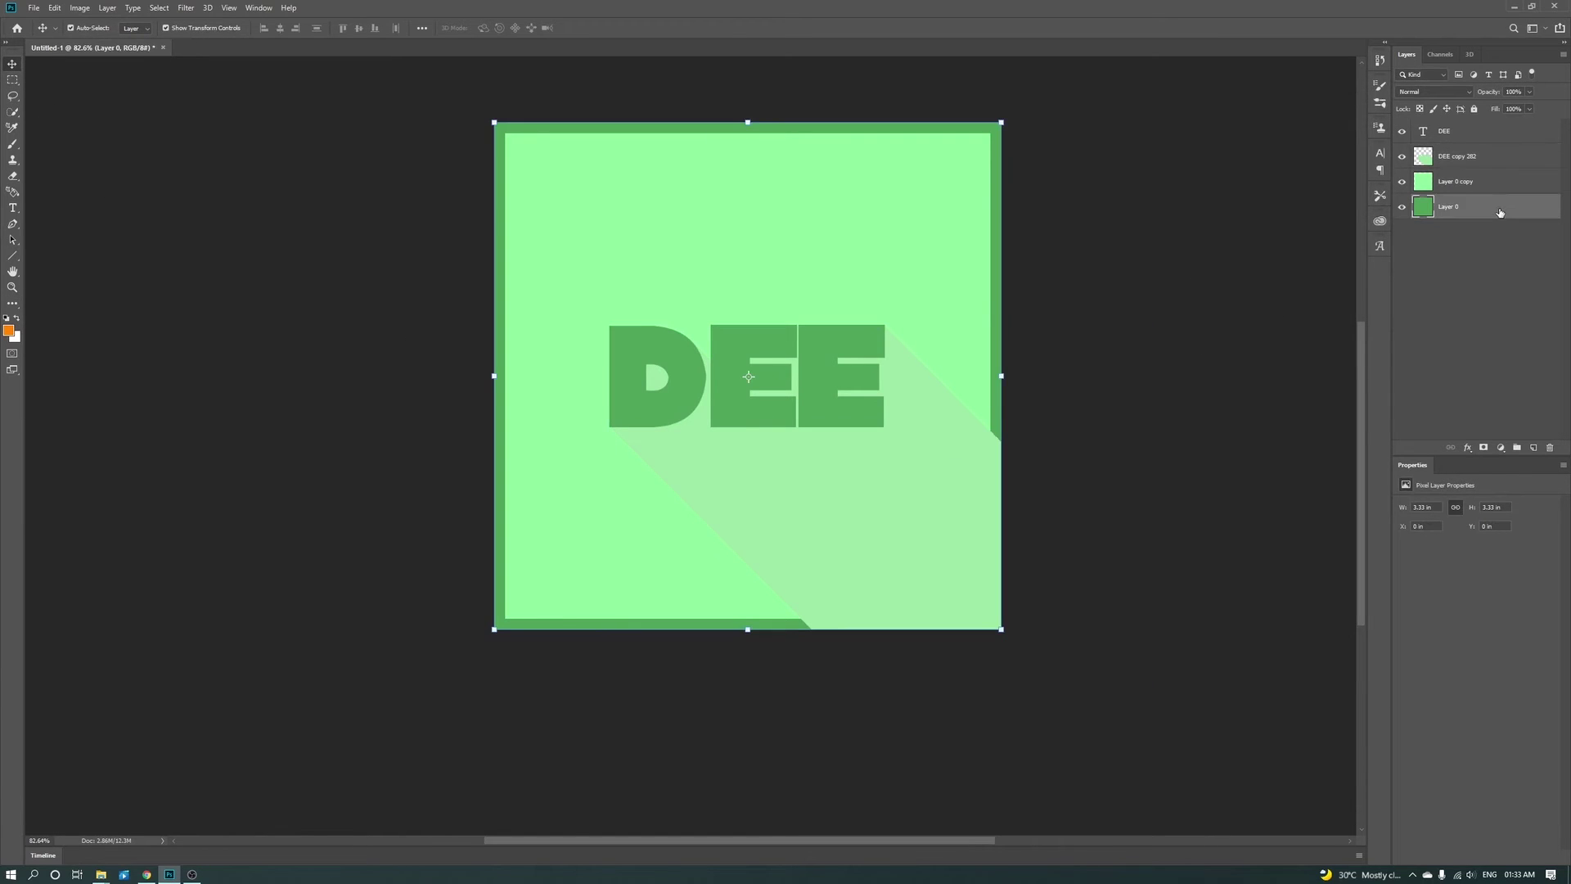
key("Delete")
key("ctrl+z")
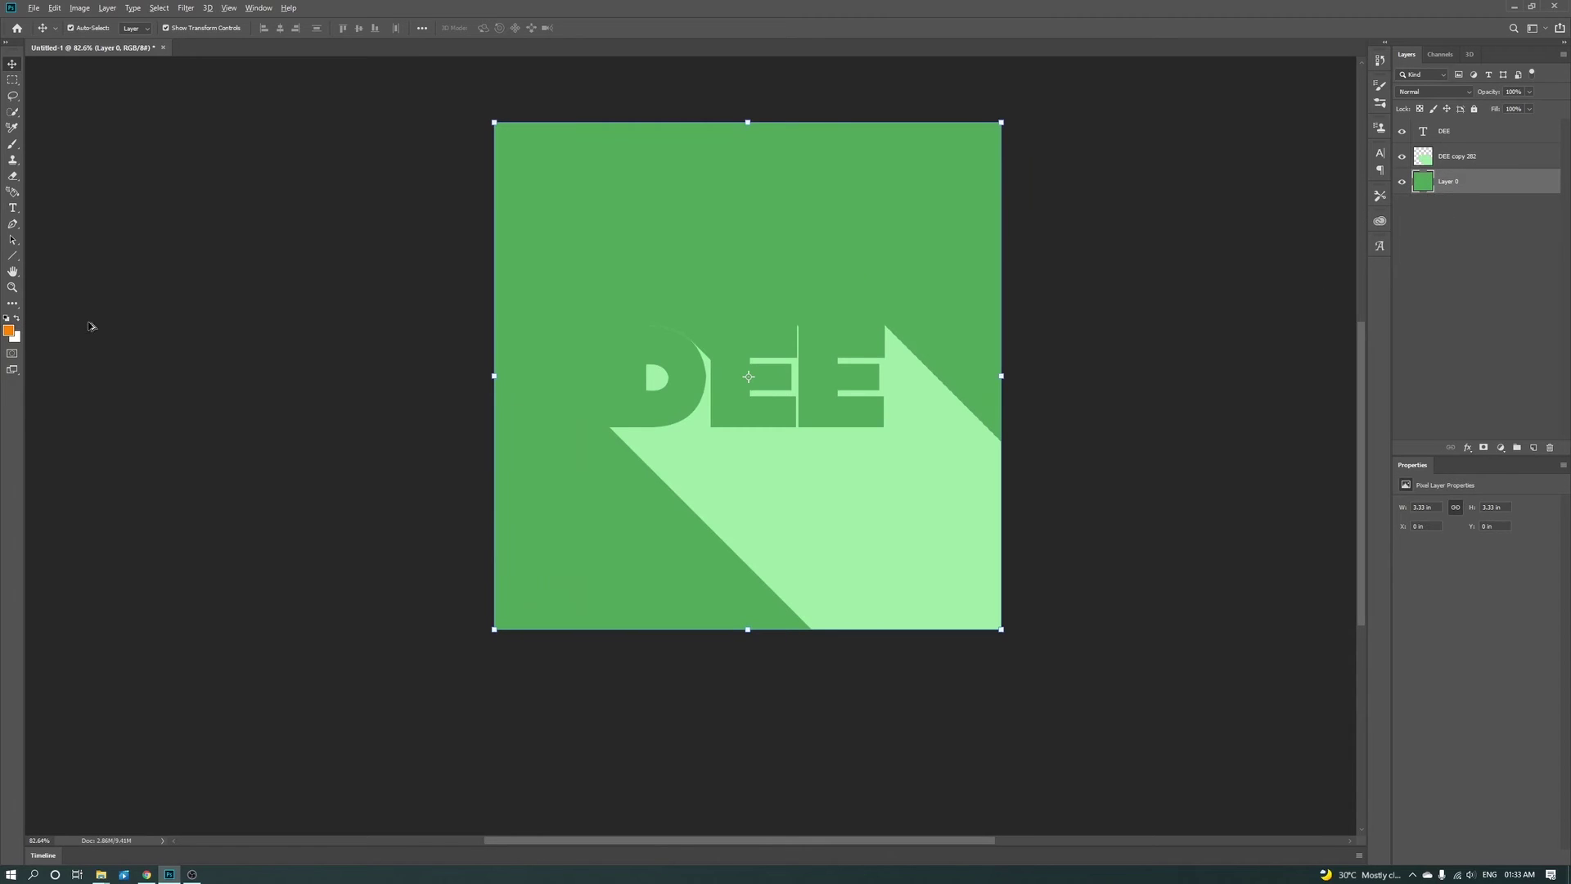
key("alt+BackSpace")
Make the DEE text white and load the DEE copy 282 shadow as a selection
left_click(624, 338)
key("ctrl+BackSpace")
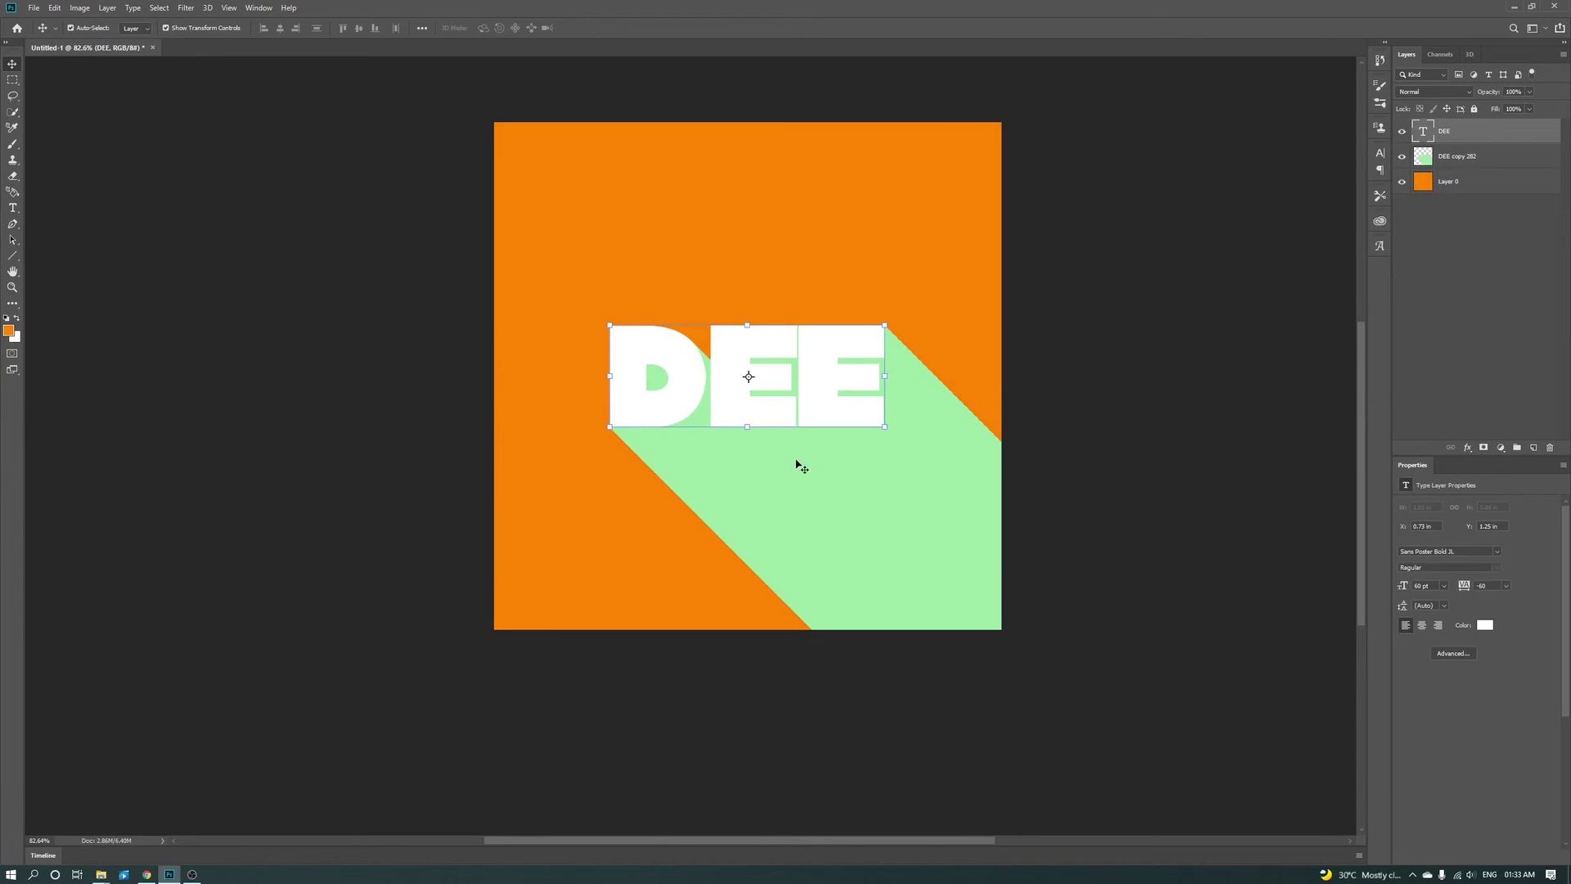
left_click(796, 462)
left_click(1422, 158, "ctrl")
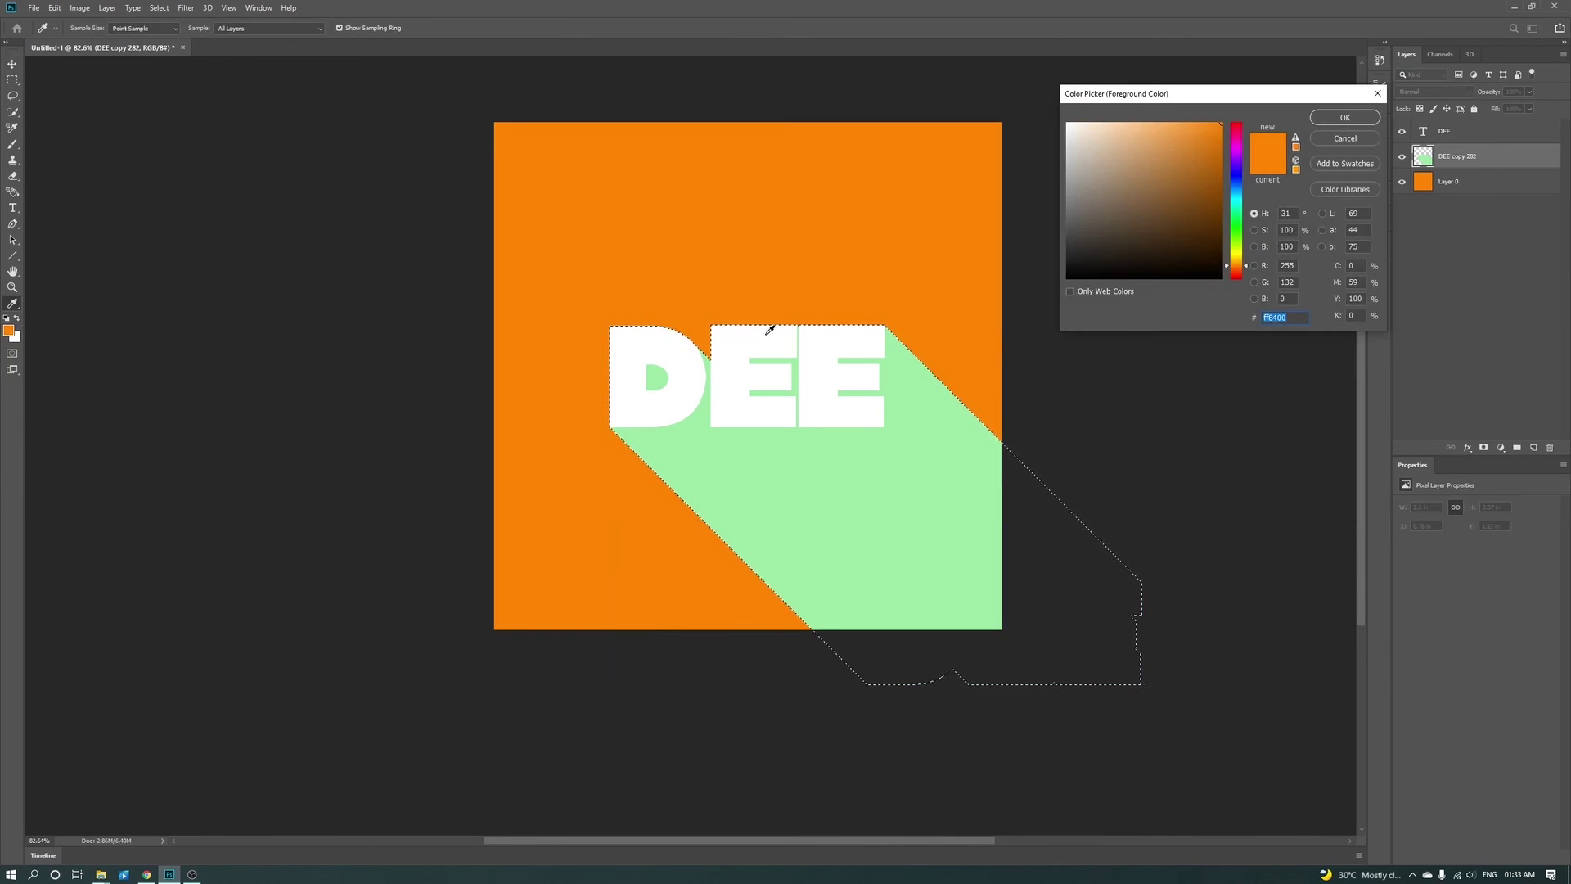
Fill the shadow selection with mint colour #b5ffee
type("b5ffee")
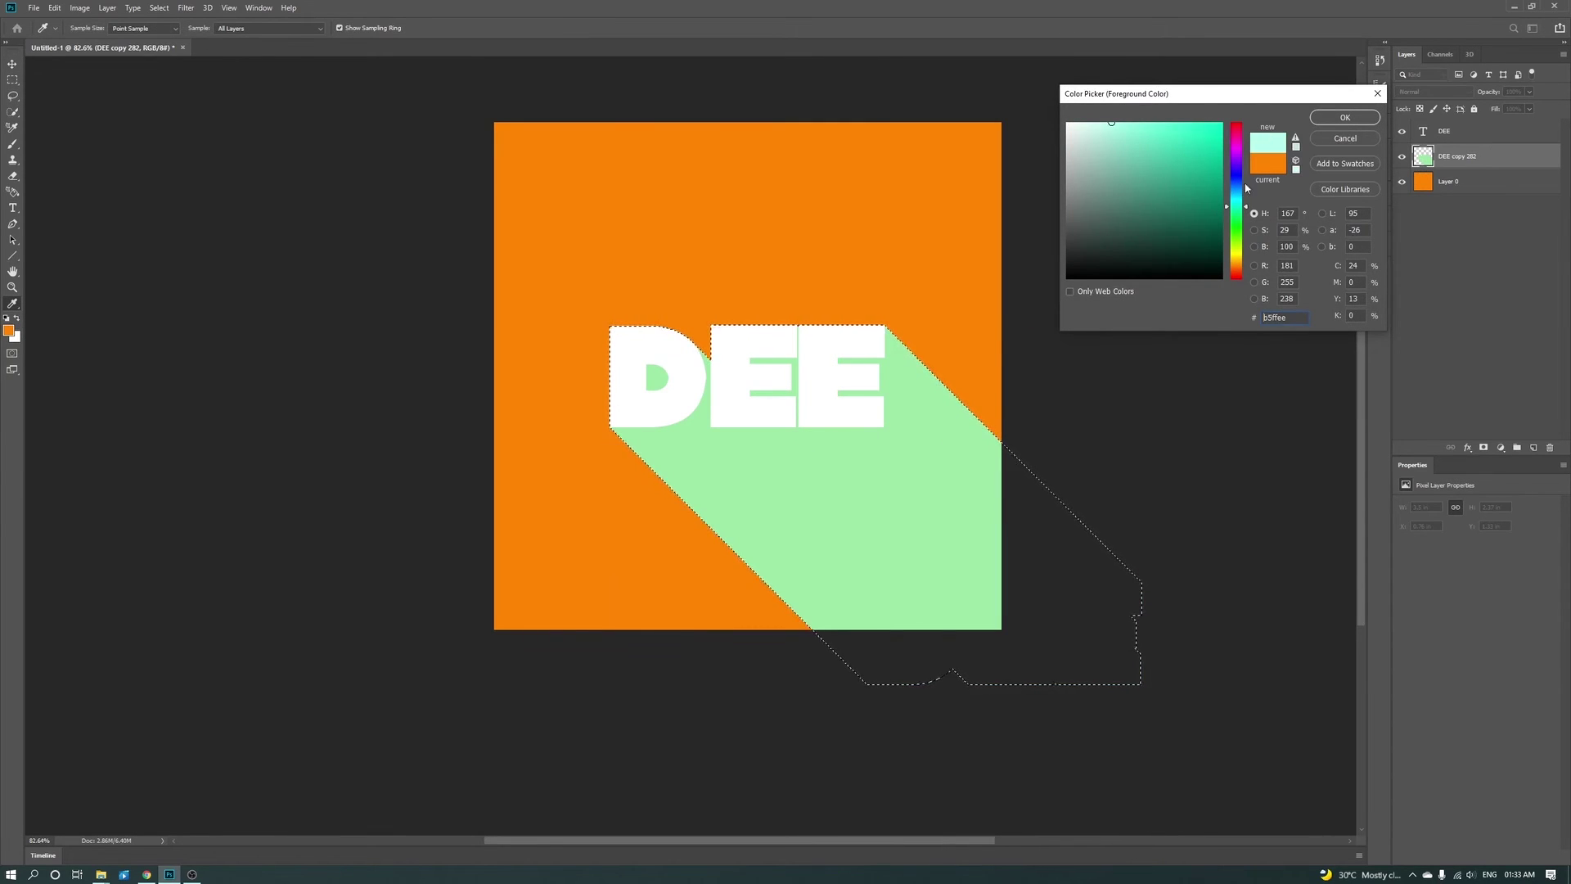
left_click(1345, 117)
key("v")
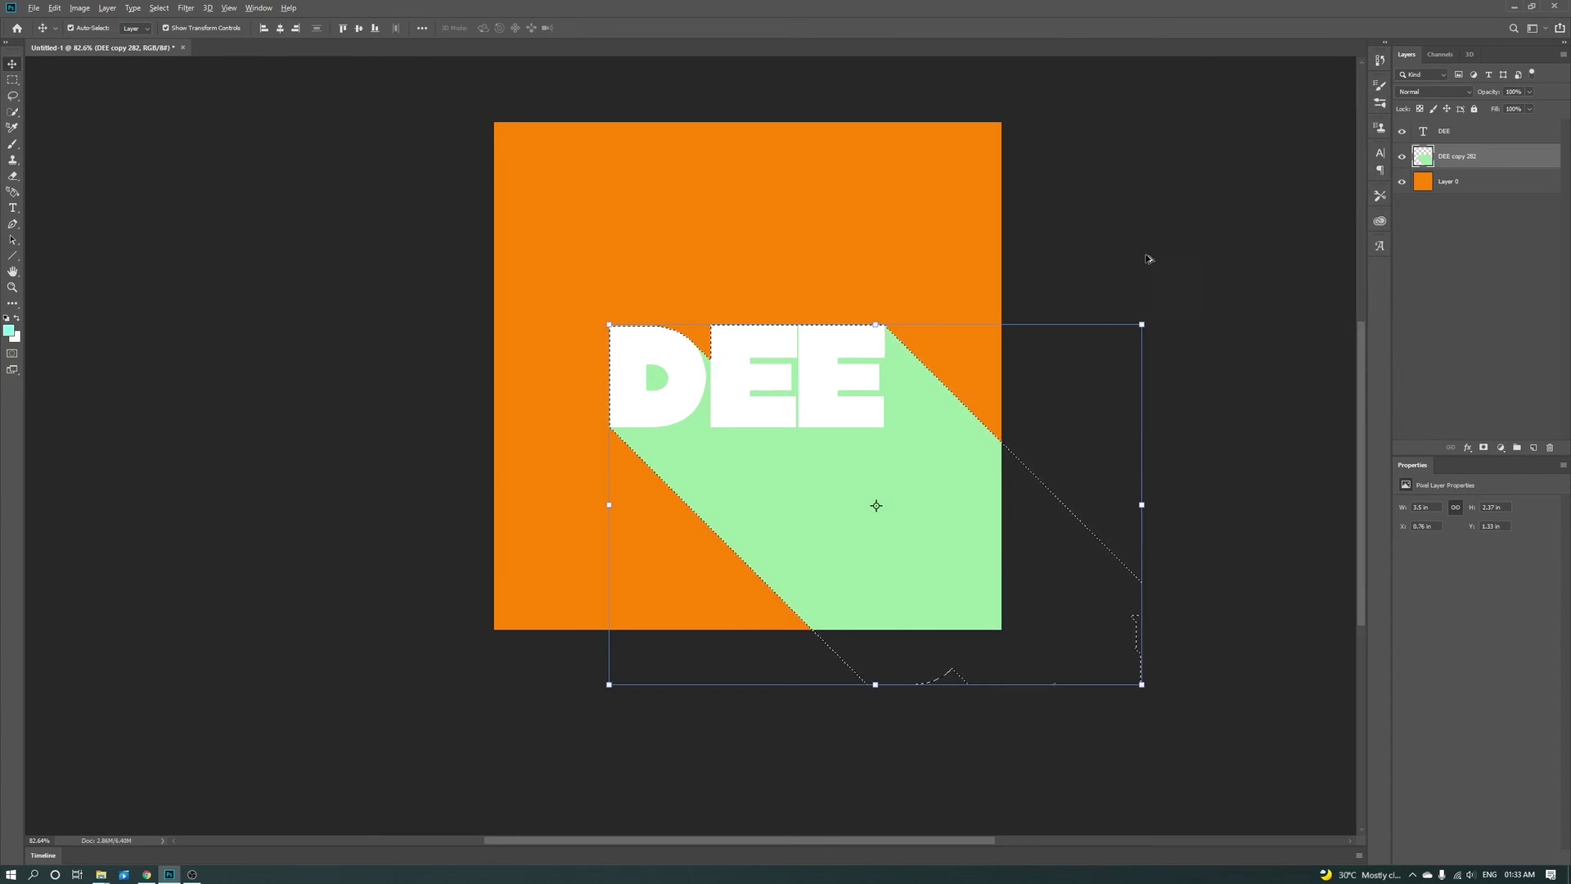
key("alt+BackSpace")
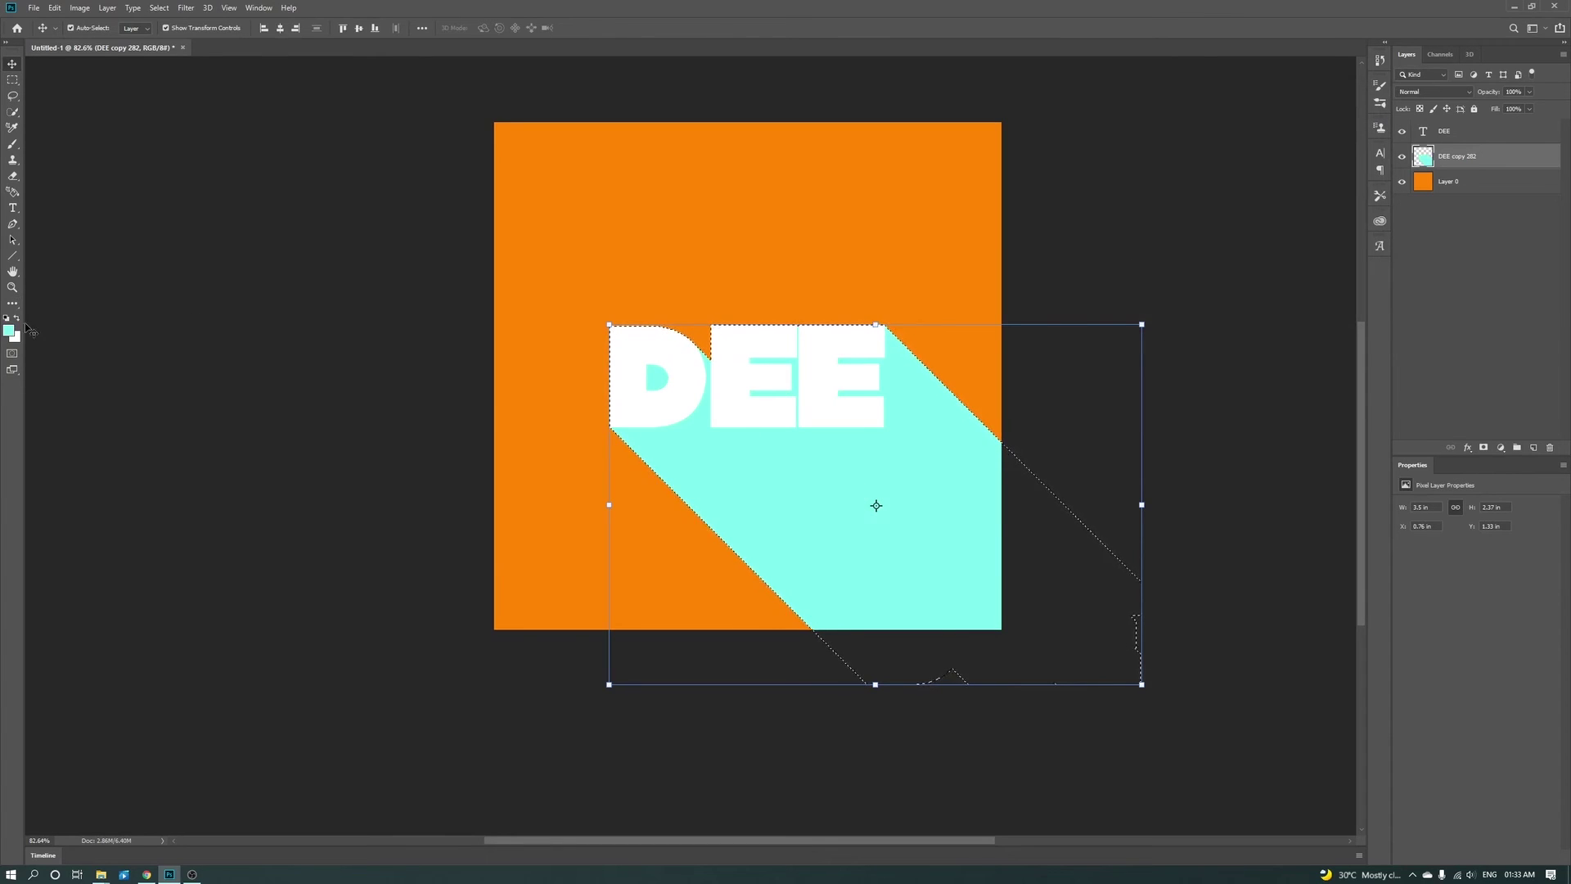
Refill the shadow with a more saturated bright cyan instead
left_click(12, 332)
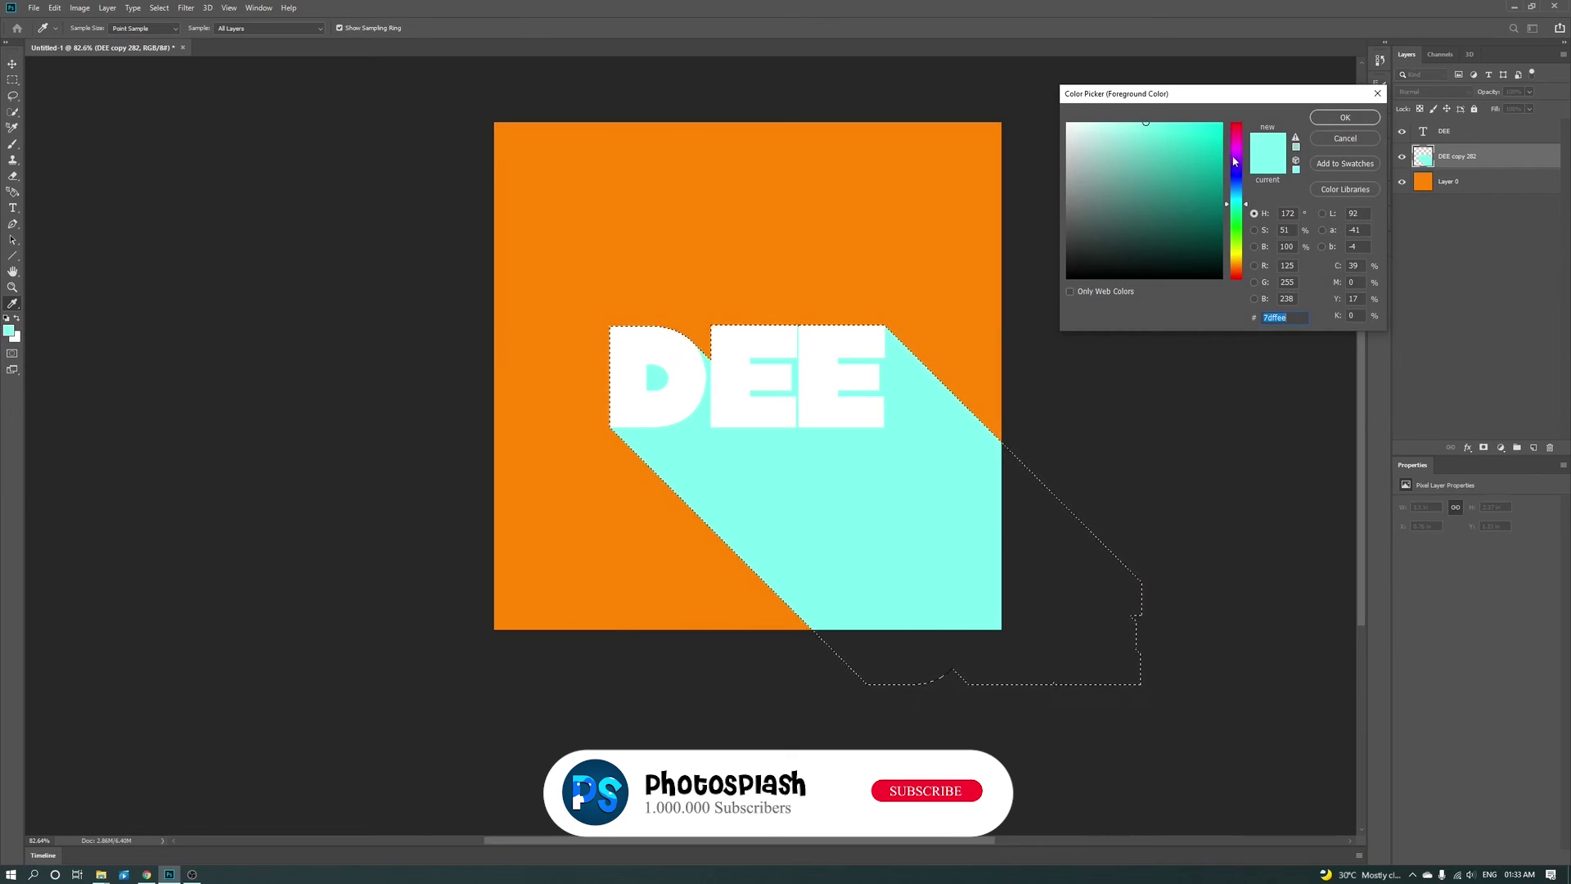
left_click(1234, 205)
left_click_drag(1234, 210, 1233, 197)
left_click(1191, 122)
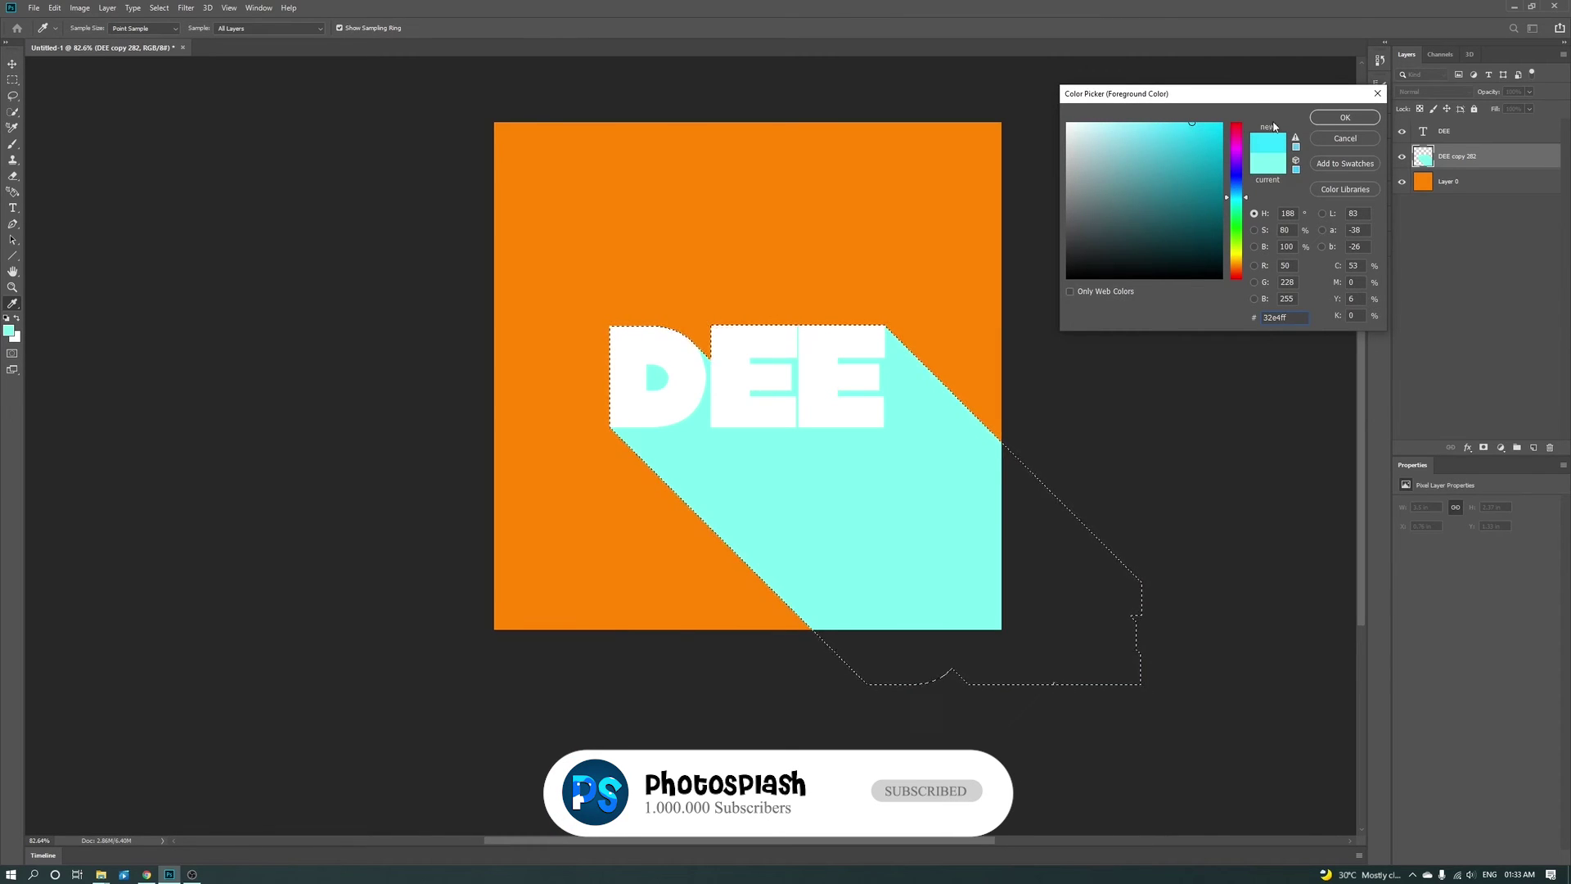
left_click(1344, 117)
key("v")
key("alt+BackSpace")
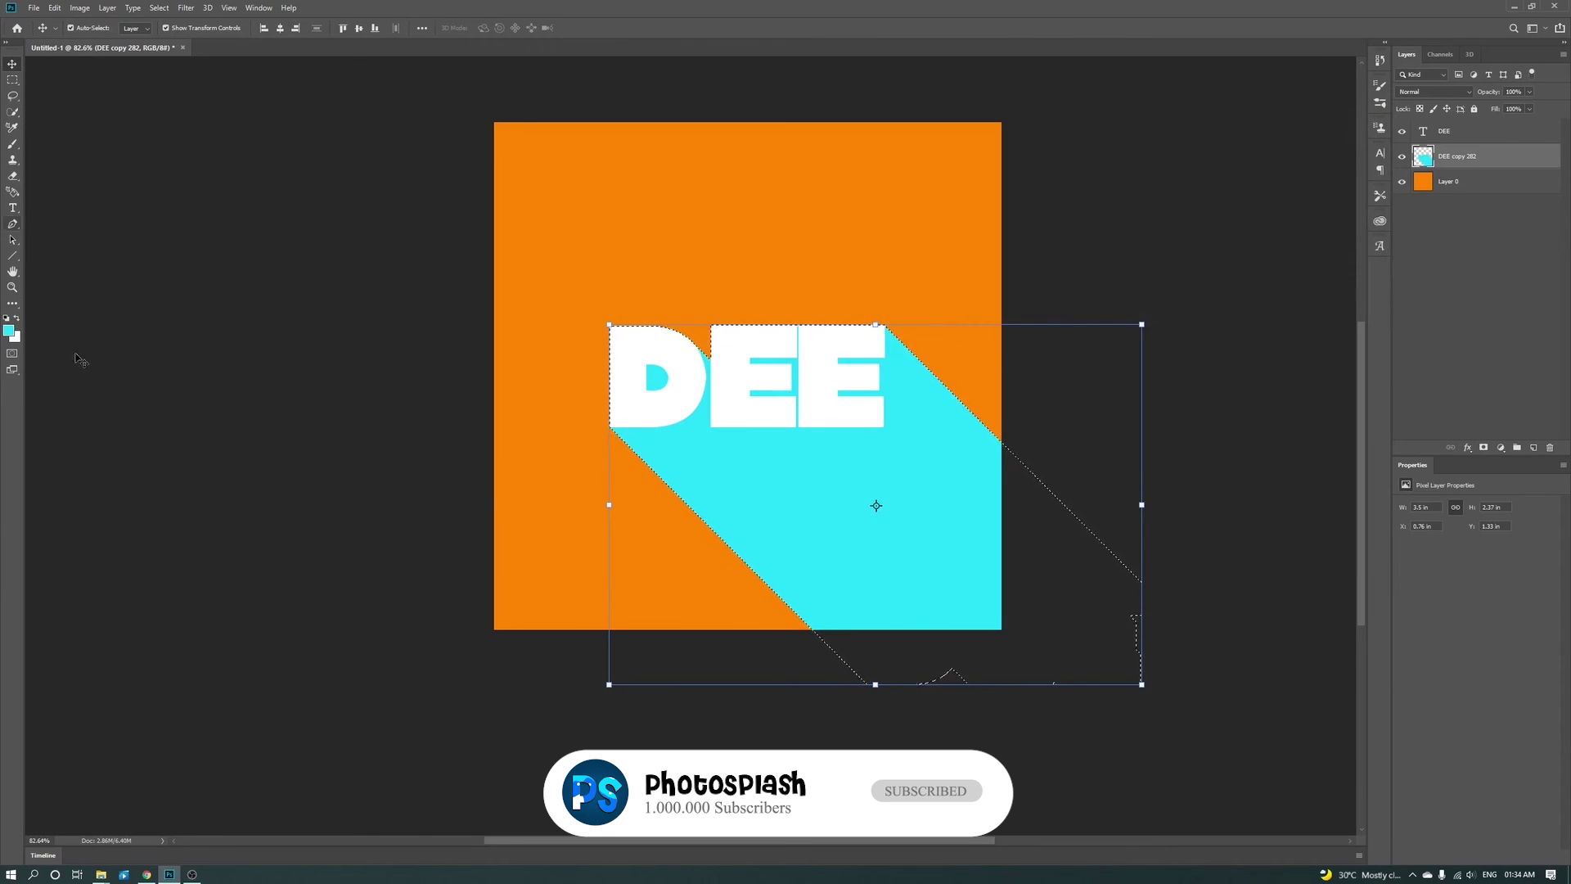
left_click(1549, 872)
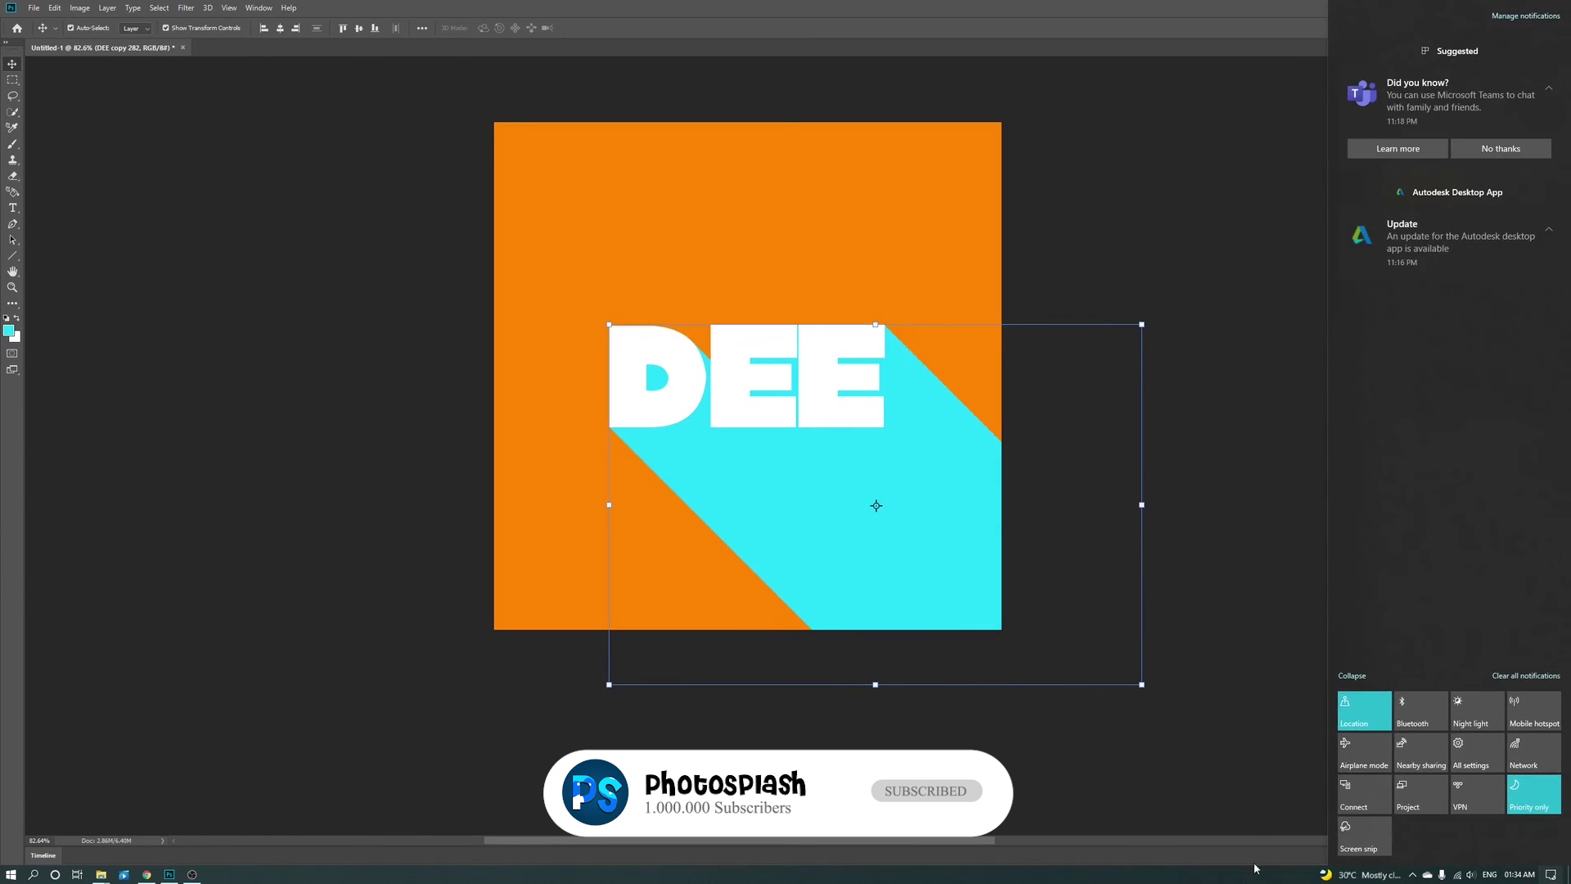
left_click(891, 479)
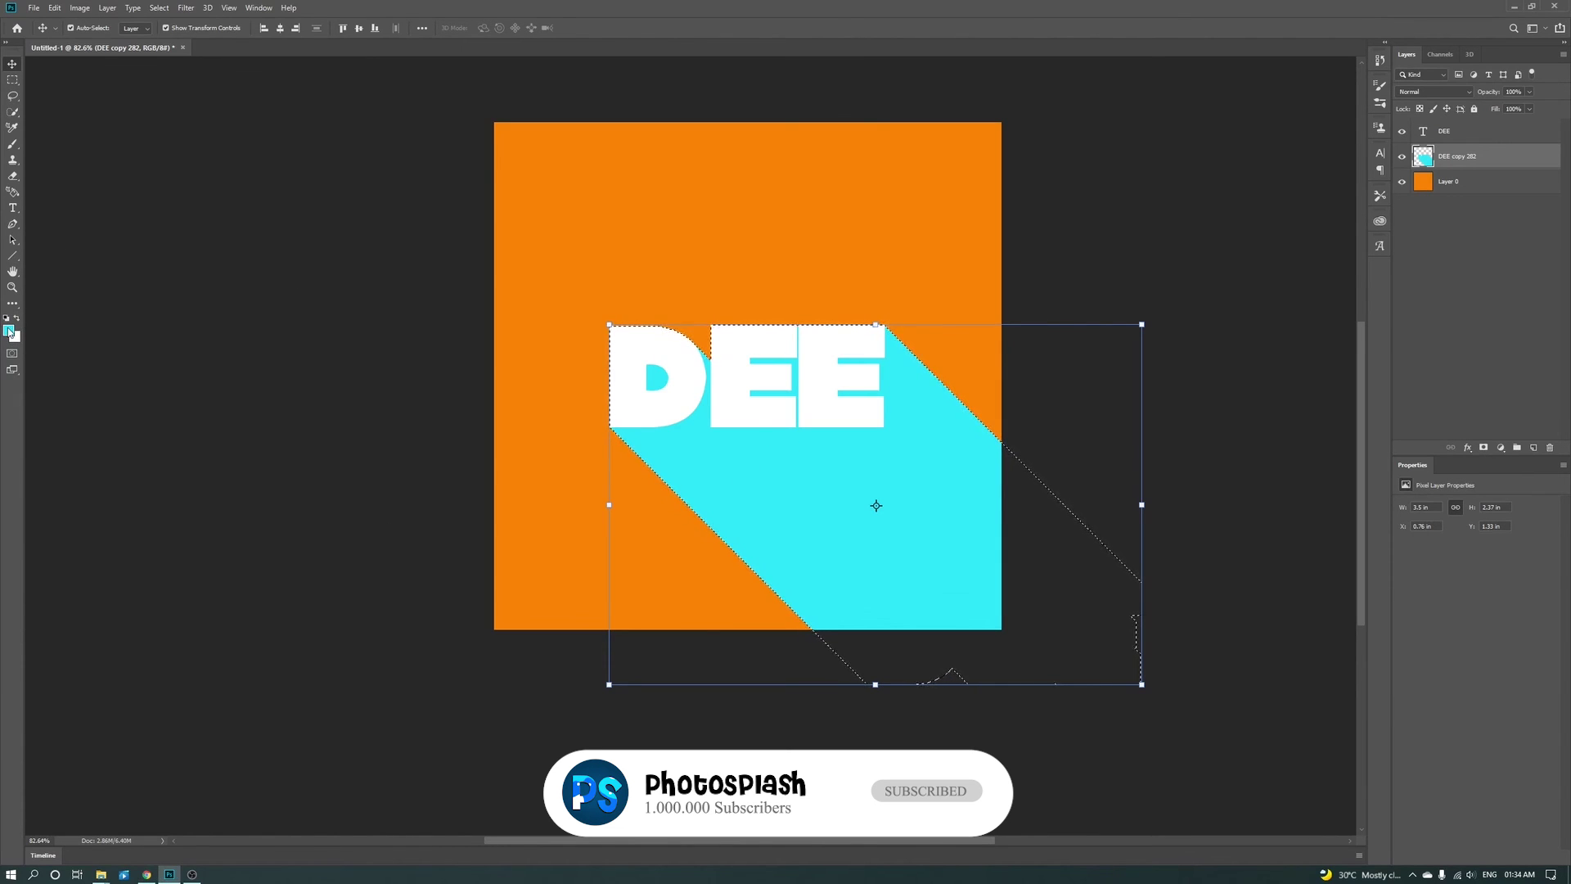
Refill the shadow with steel blue #447aa2
left_click(9, 331)
type("447aa2")
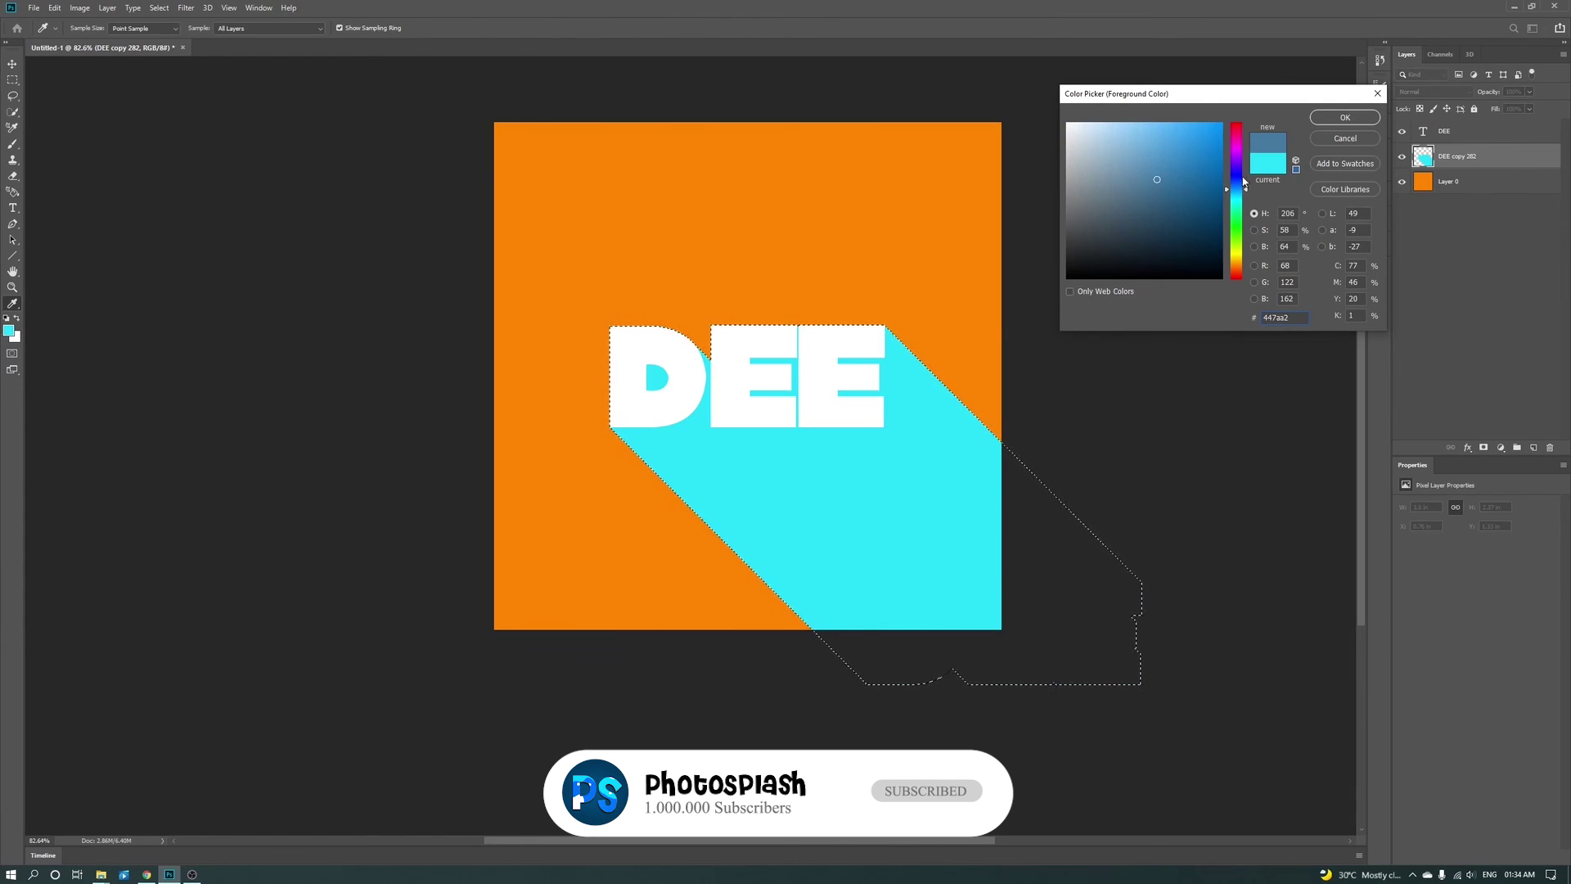
left_click(1342, 120)
key("v")
key("alt+BackSpace")
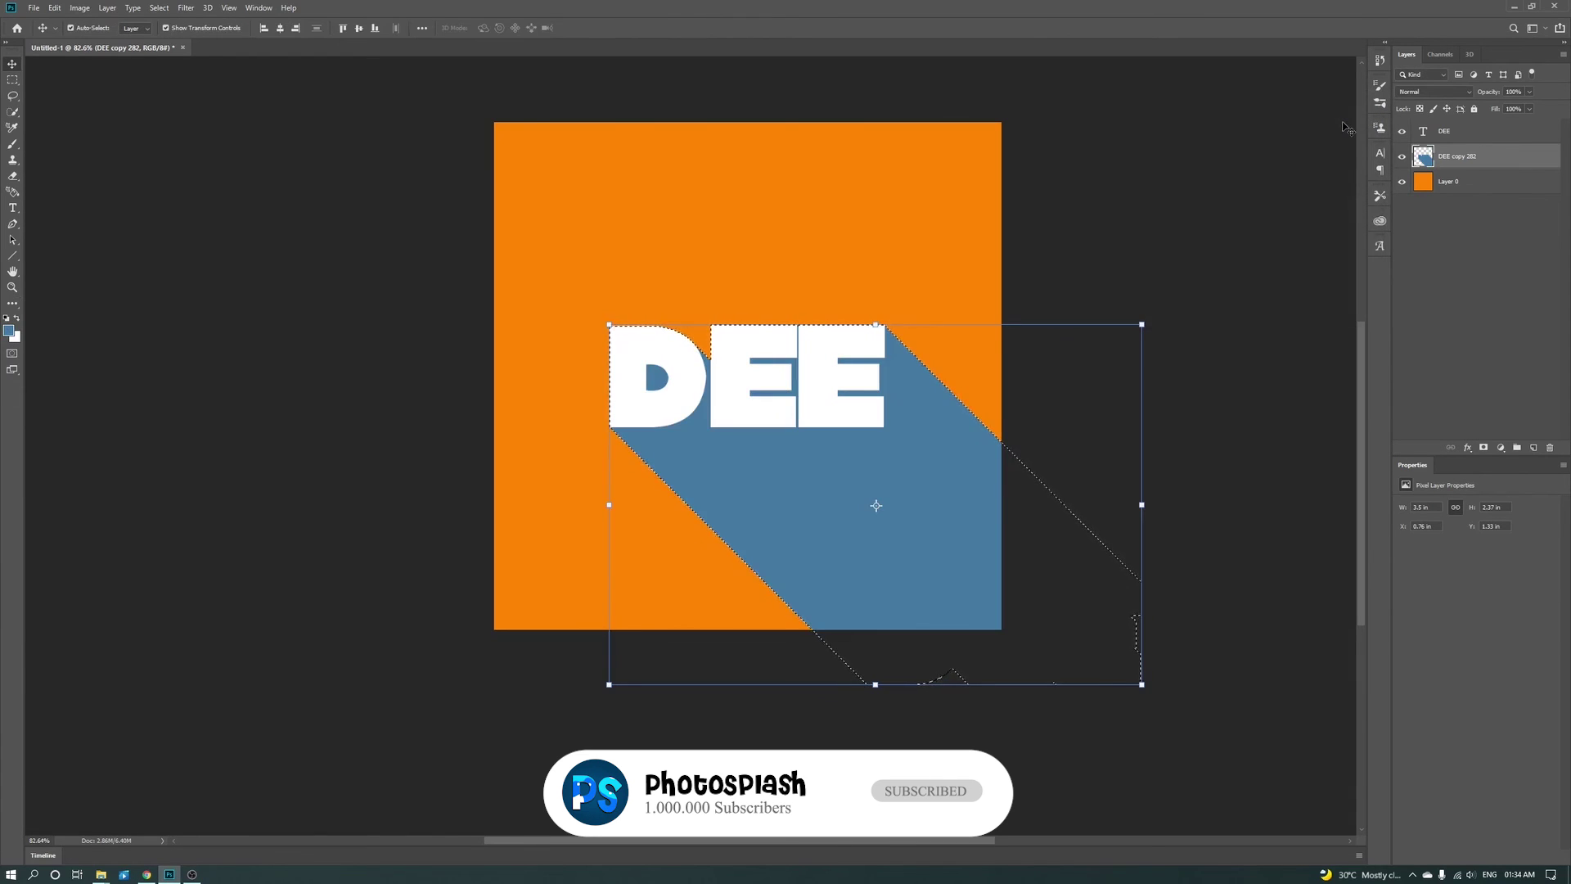
Clear the shadow selection and select the orange background layer
left_click(12, 80)
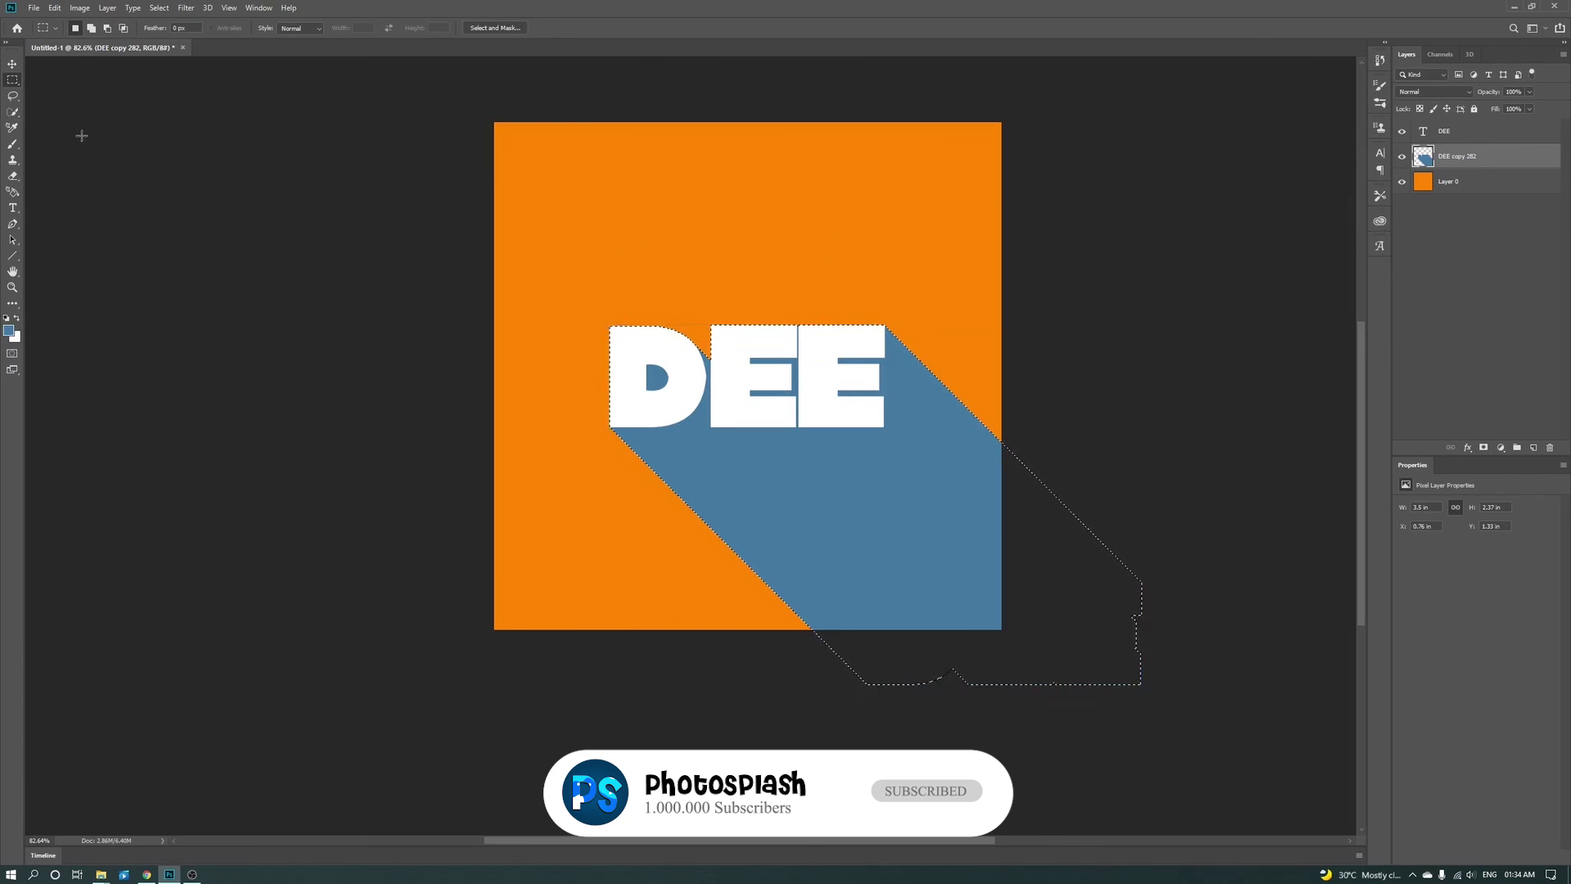
key("ctrl+d")
key("v")
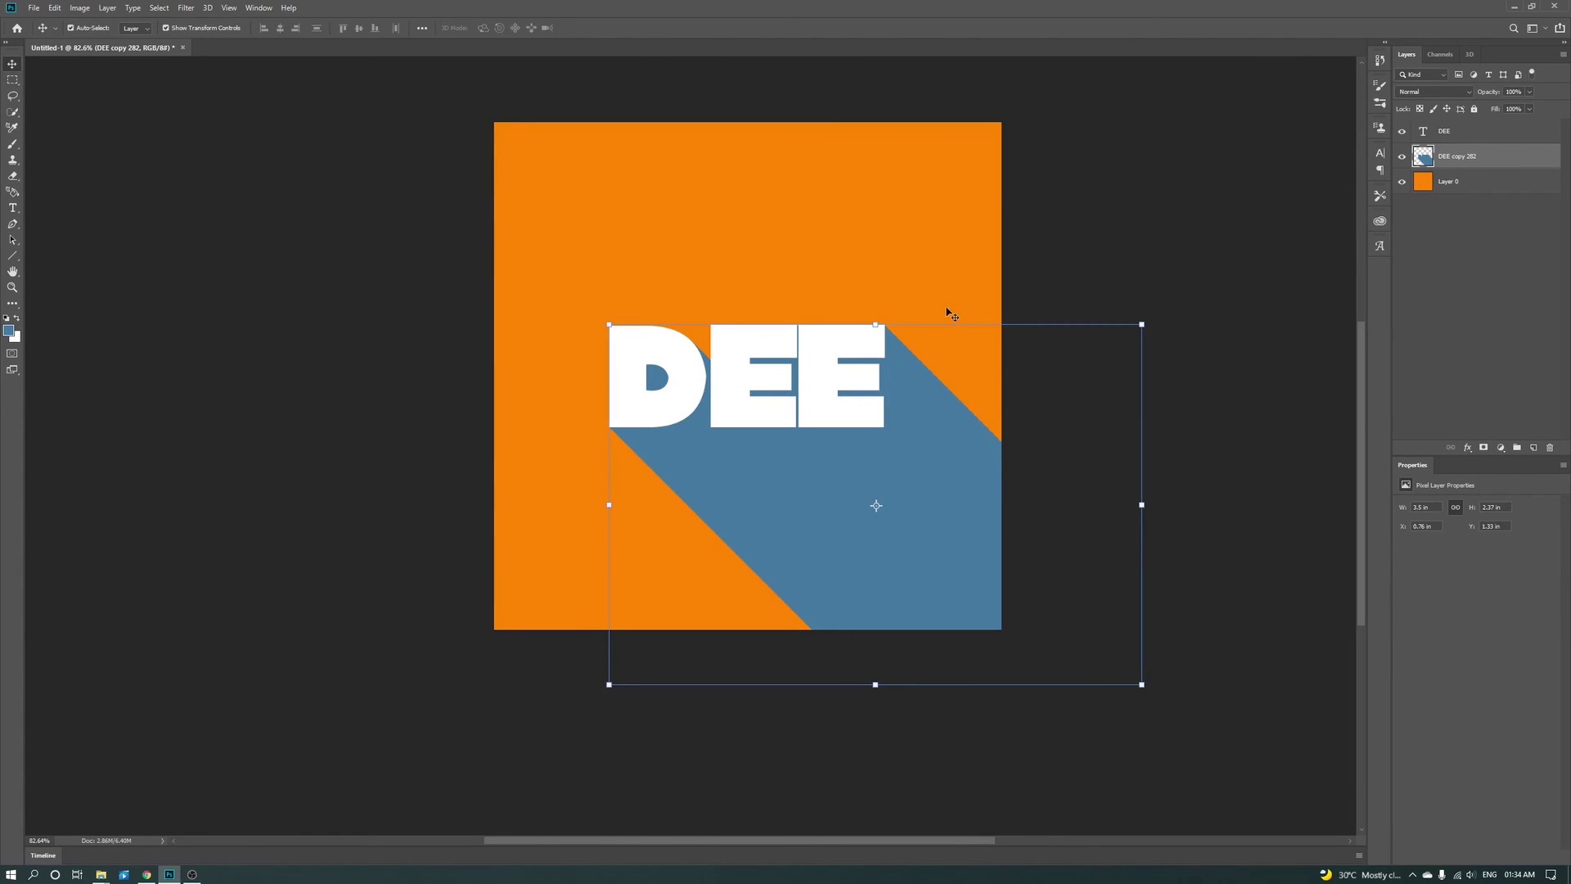
key("alt+bracketleft")
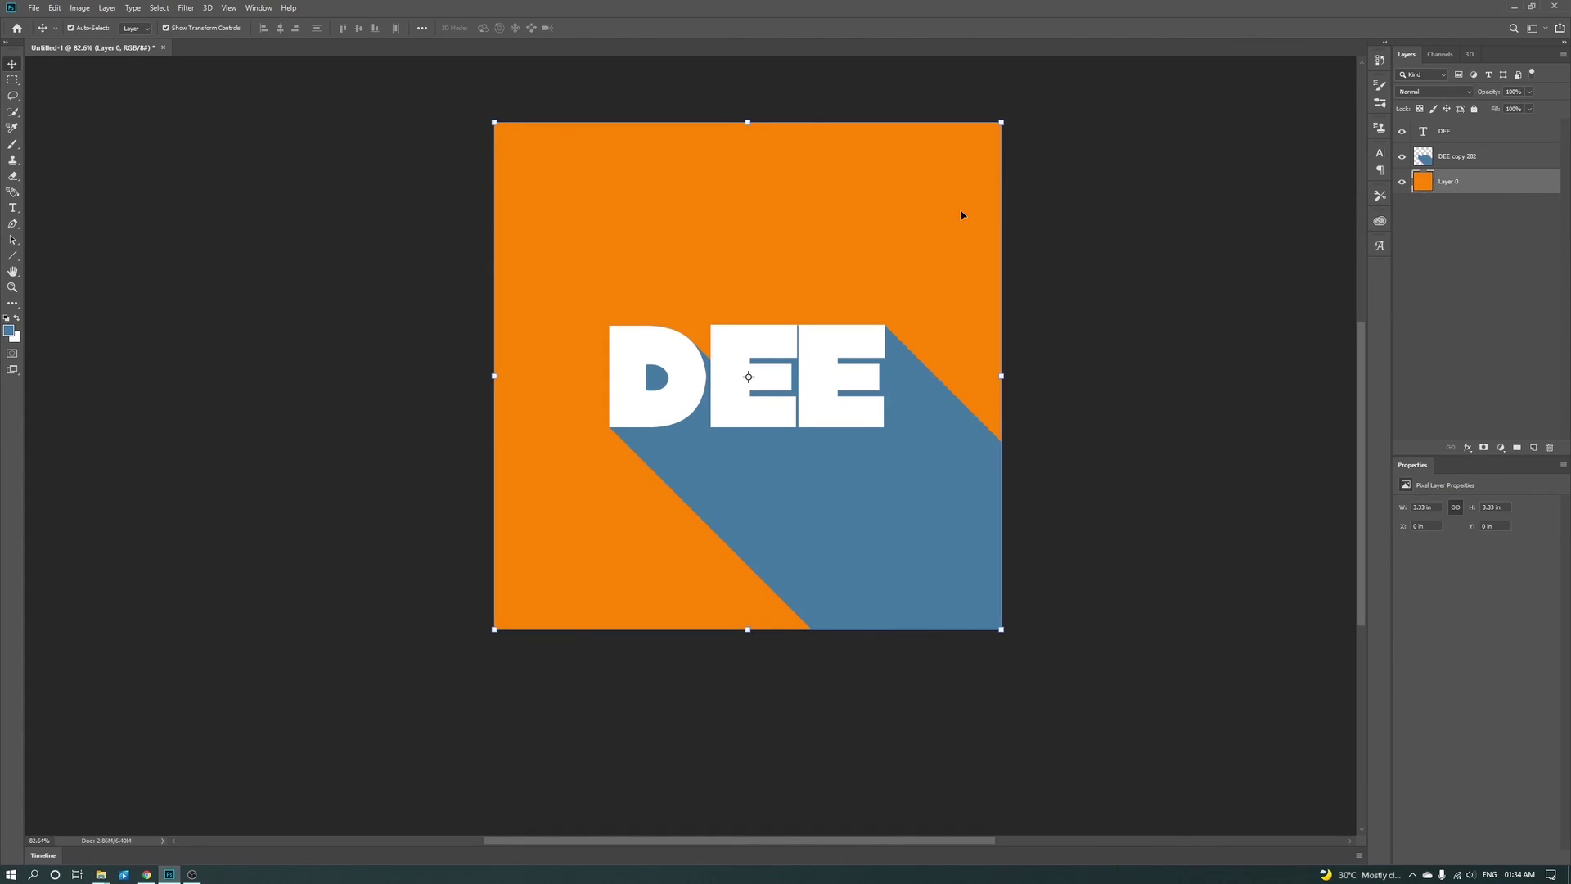
Fill the background layer with a redder orange, #ff6600
left_click(11, 331)
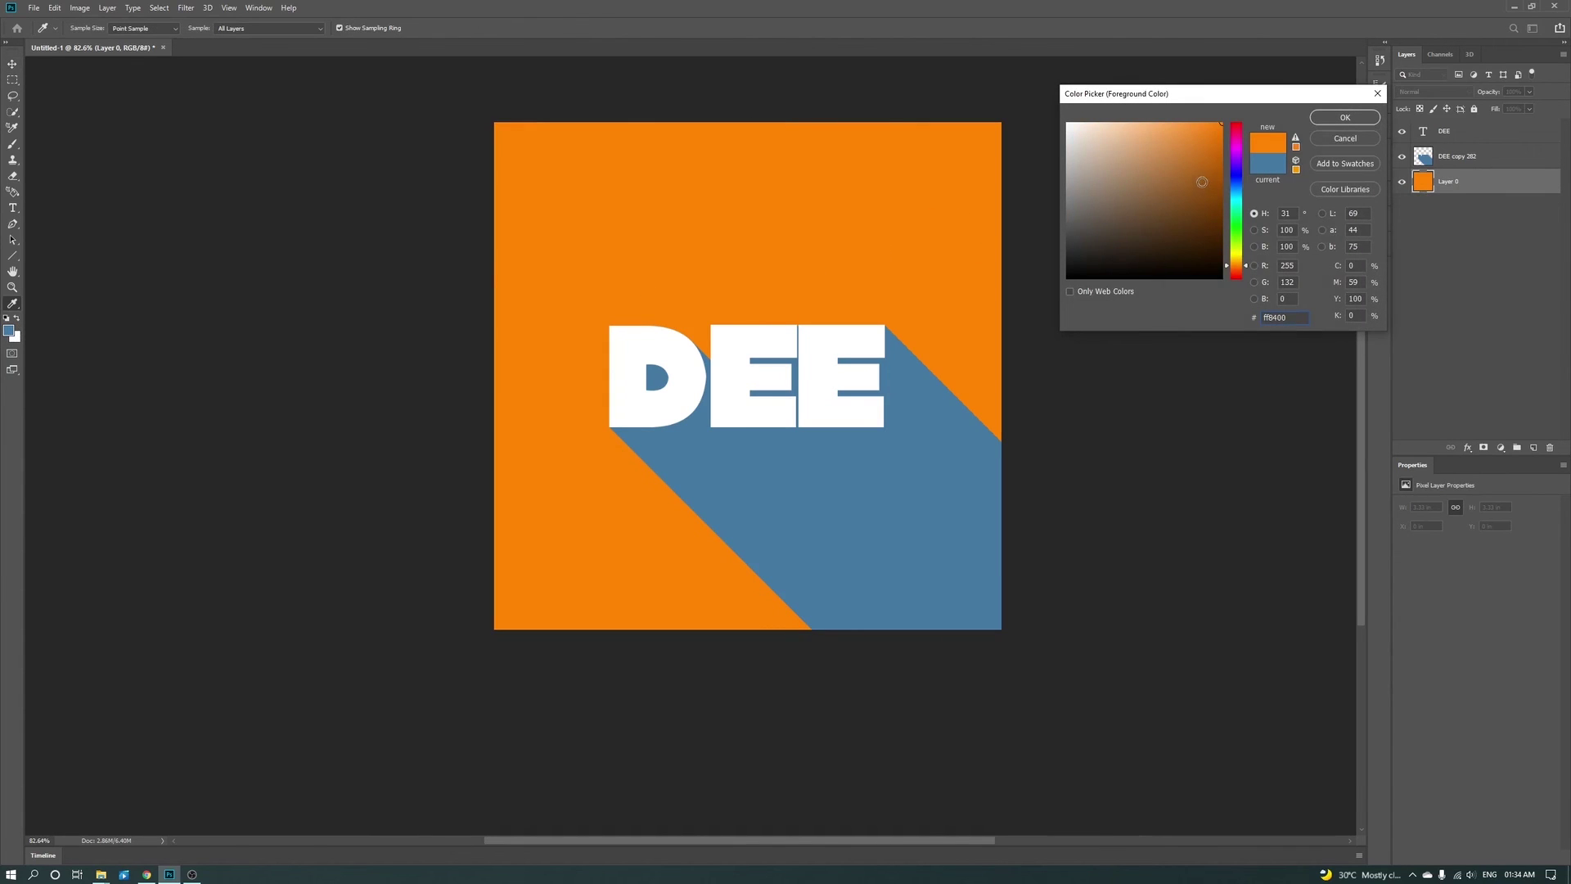
left_click_drag(1243, 272, 1240, 274)
left_click(1337, 121)
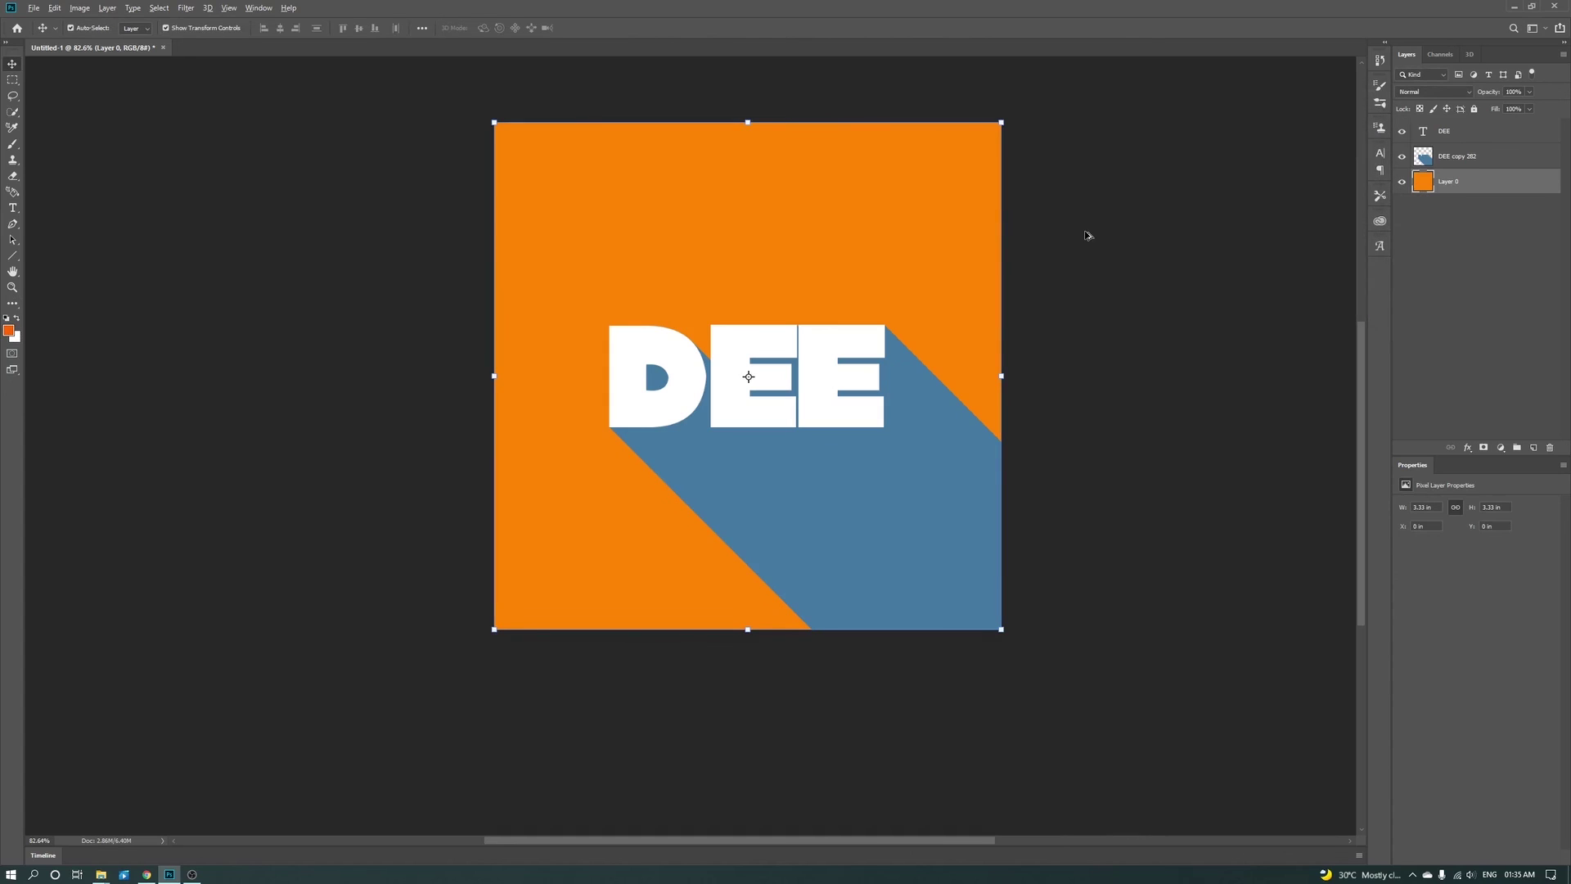
key("alt+BackSpace")
Deselect the background layer, then open and dismiss the File menu
left_click(1088, 237)
left_click(33, 7)
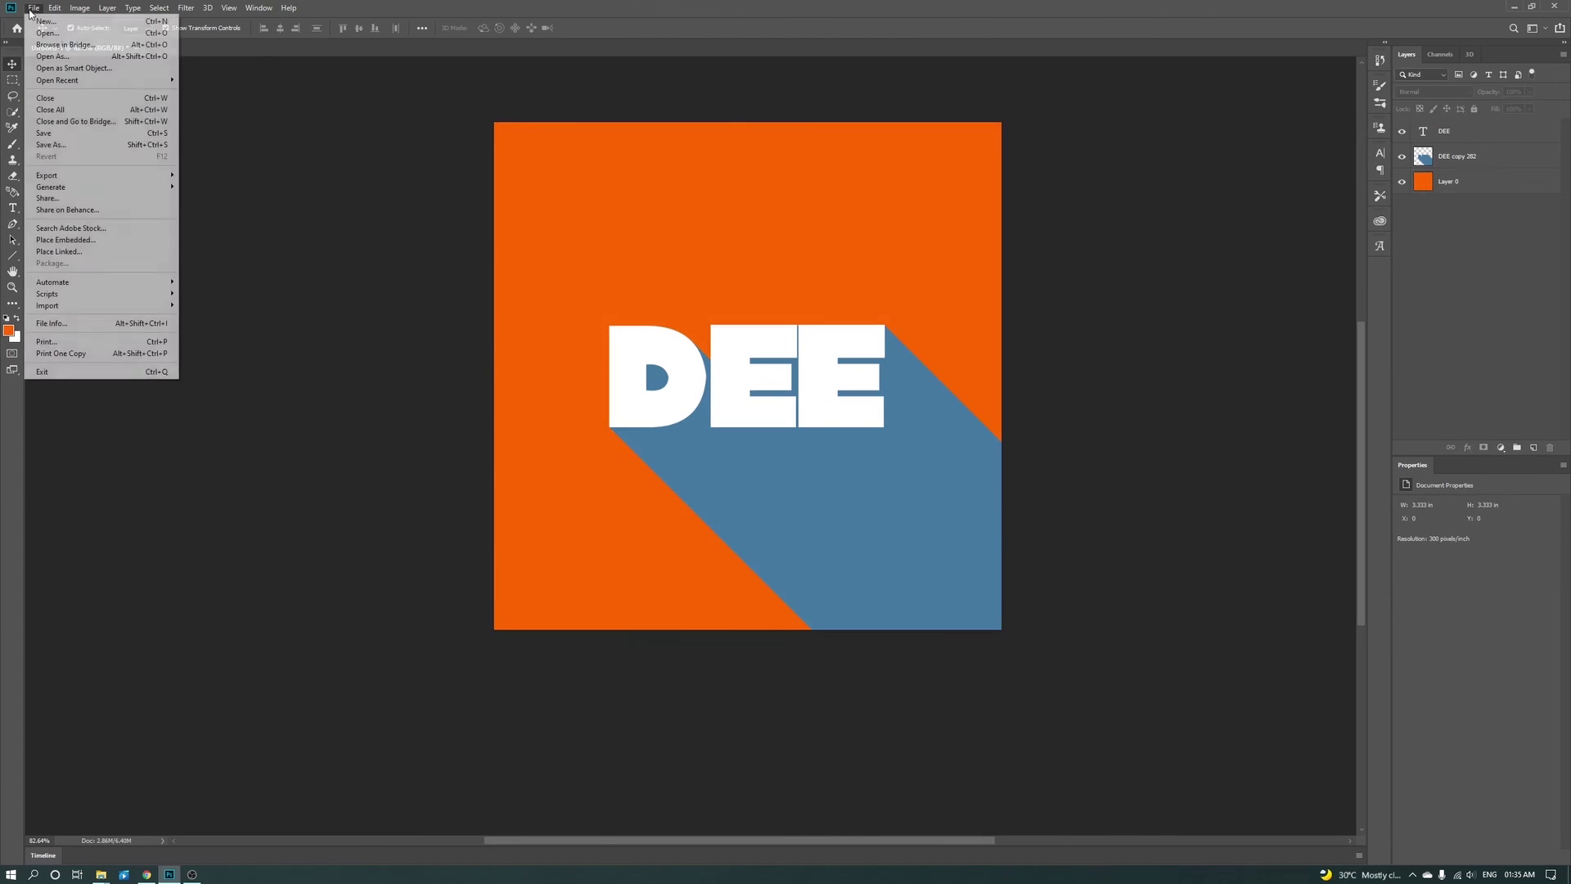
key("Escape")
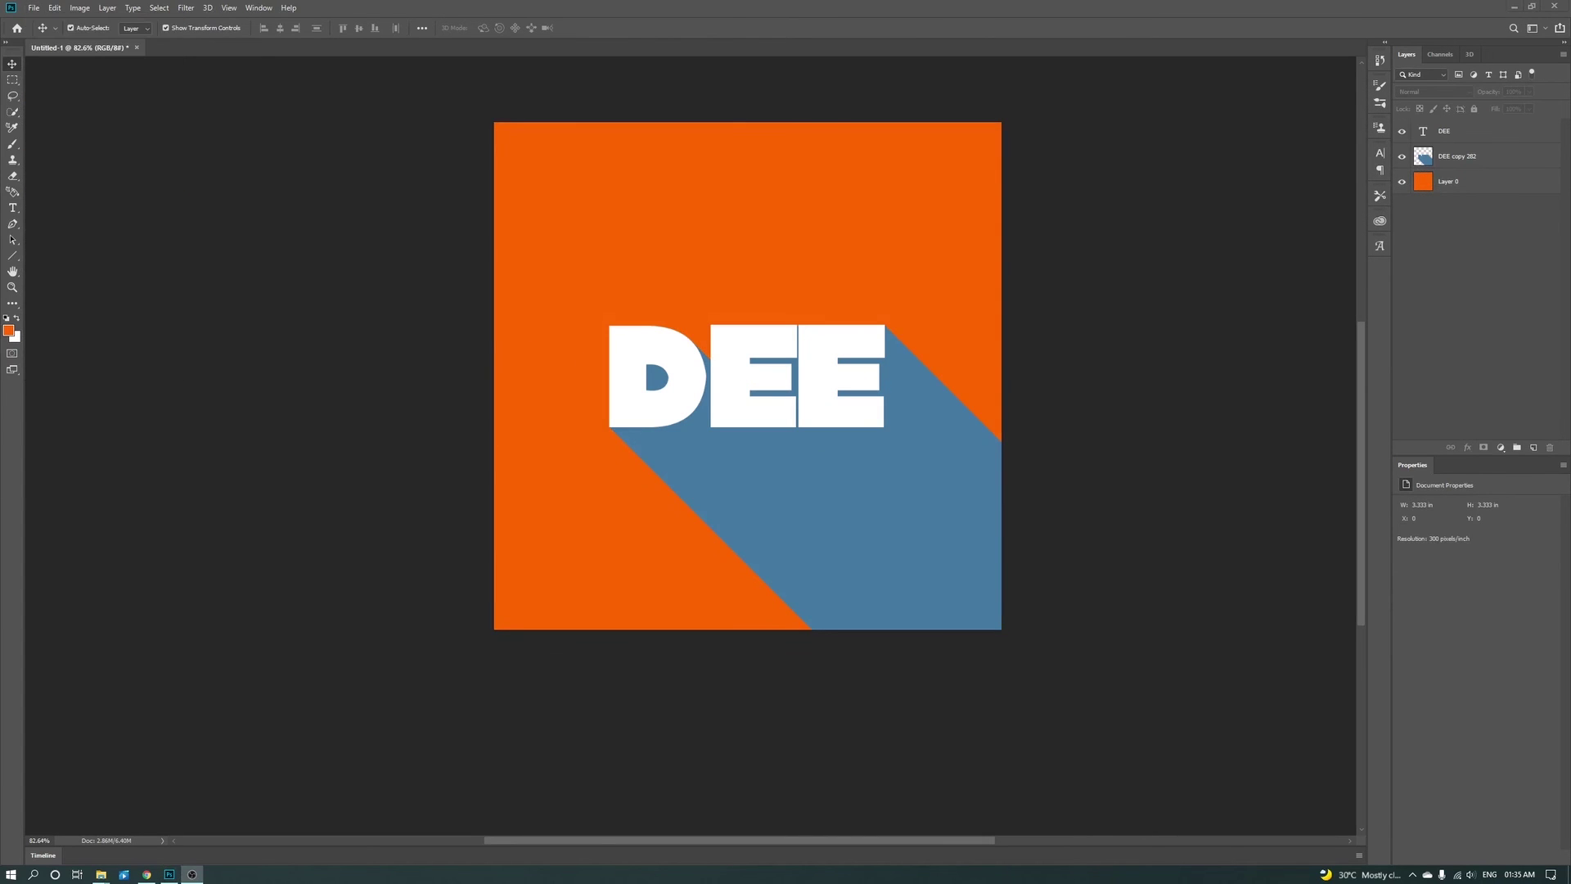